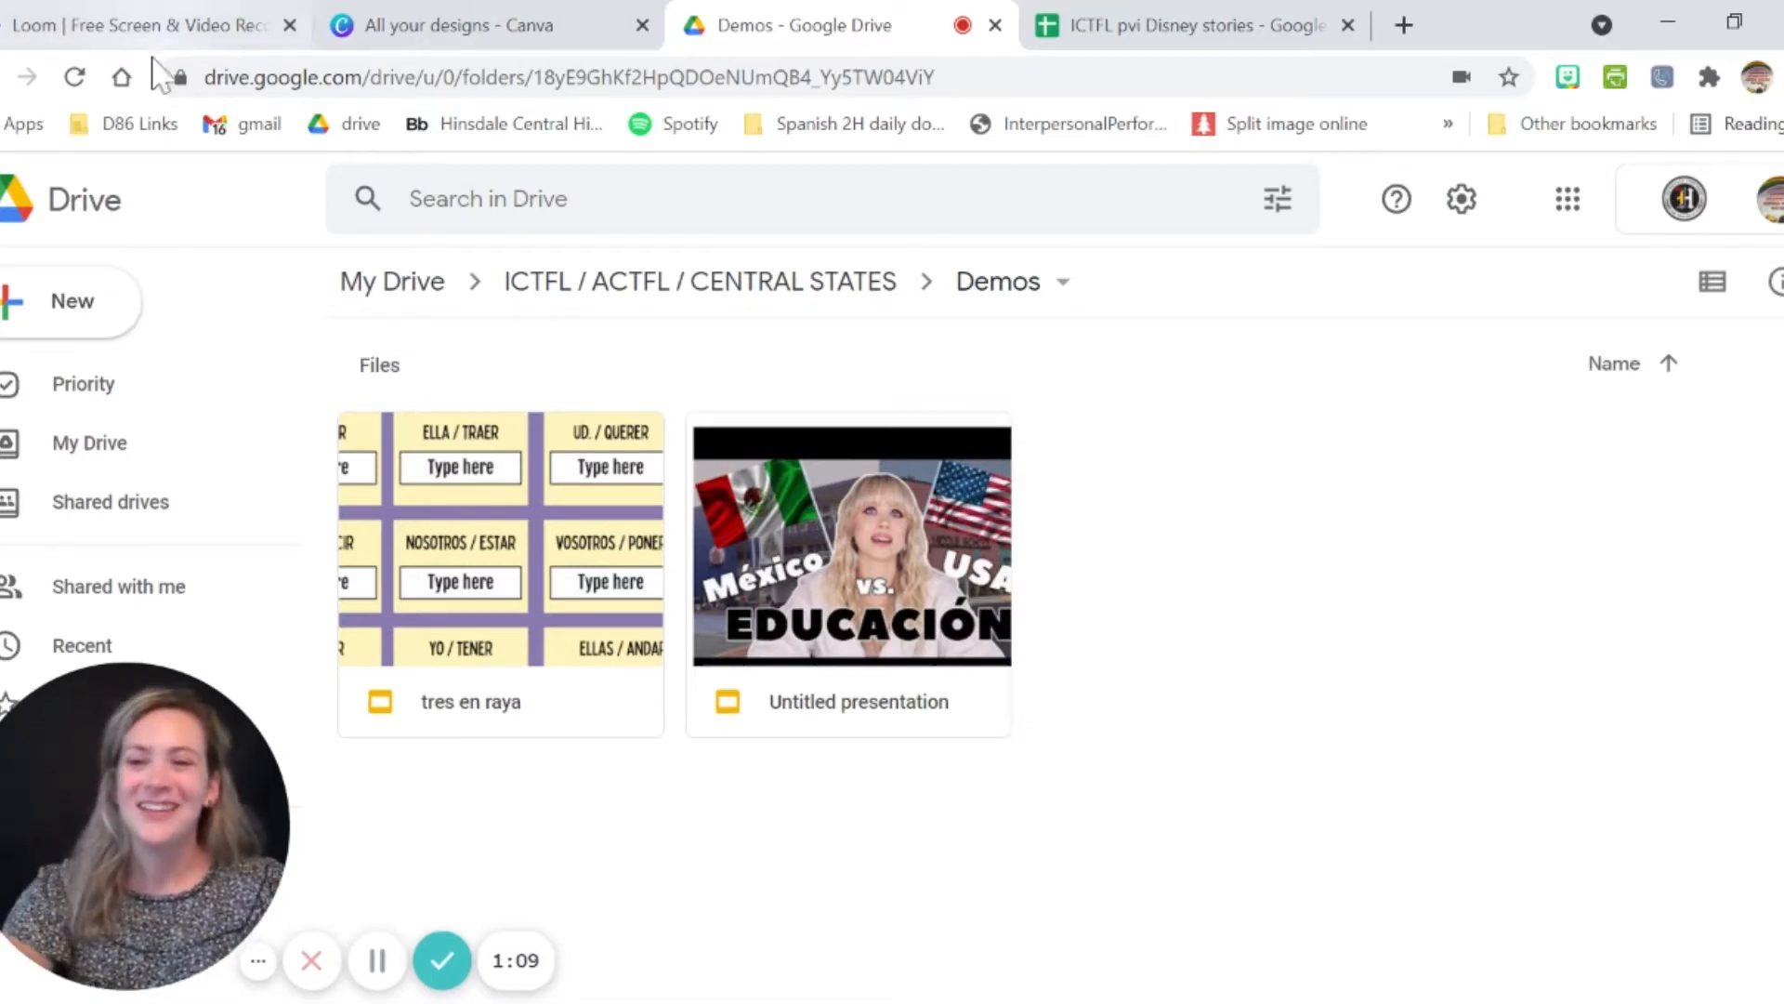
# Create a new blank Google Sheets spreadsheet in the Demos folder.
pyautogui.click(127, 324)
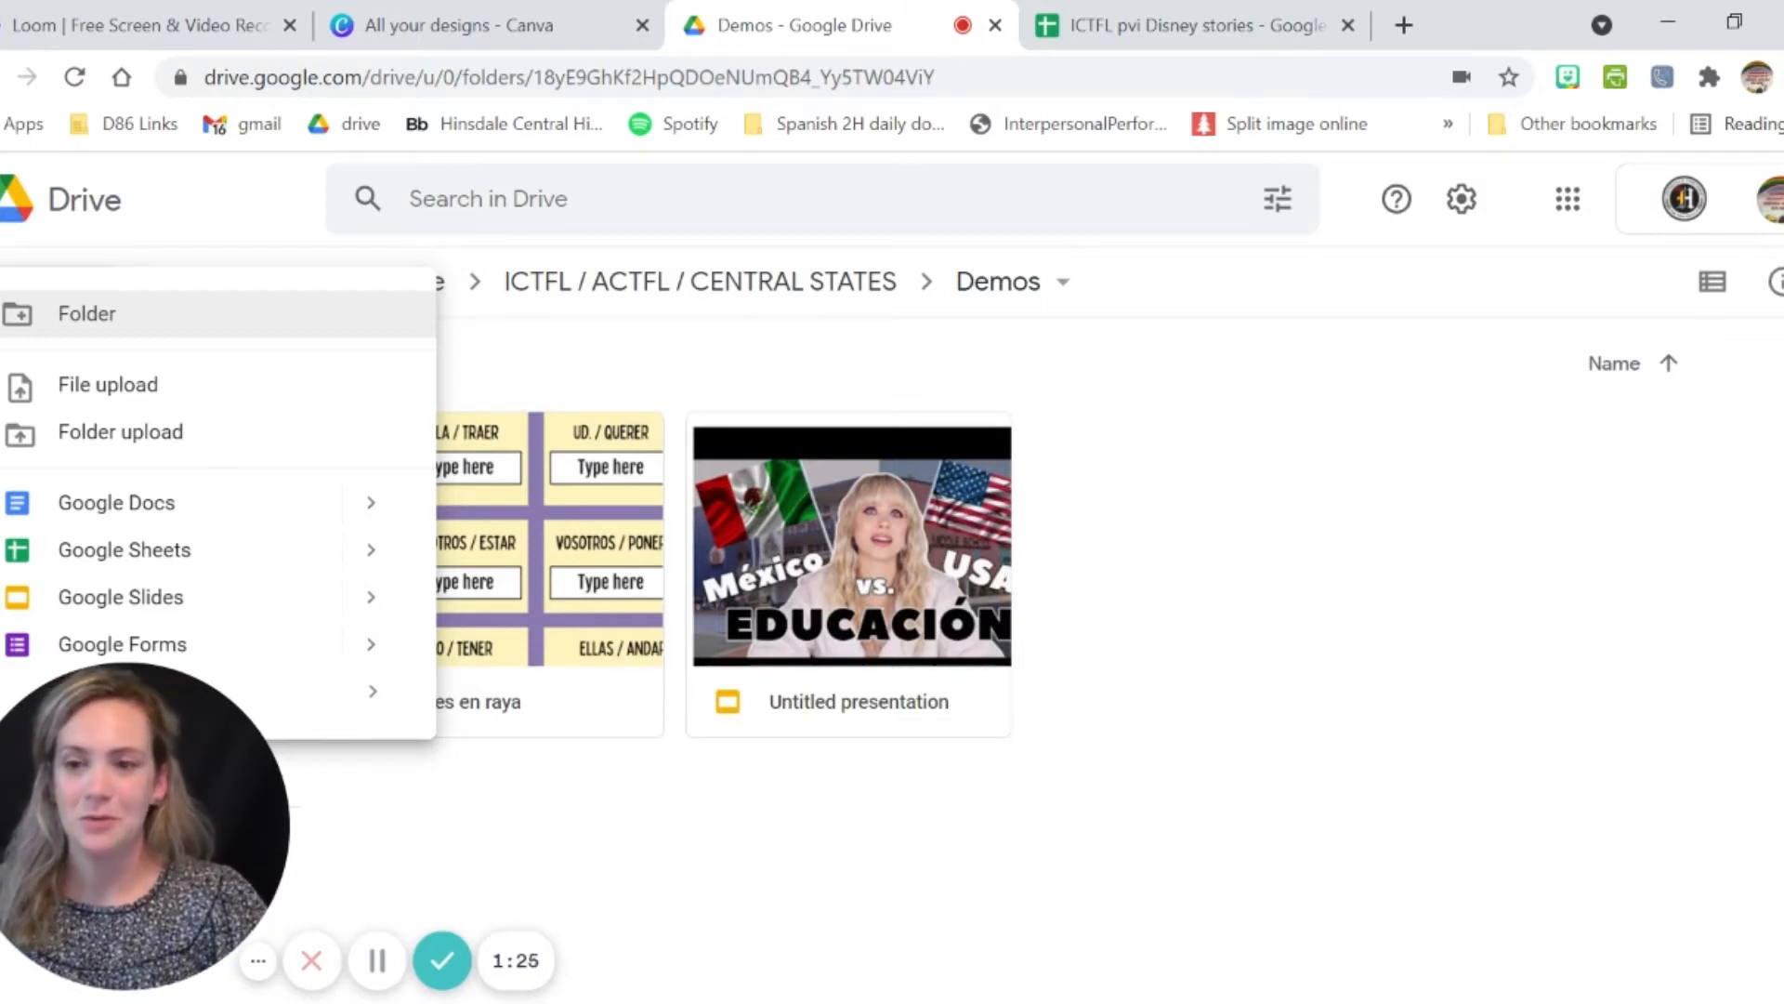
pyautogui.click(1135, 695)
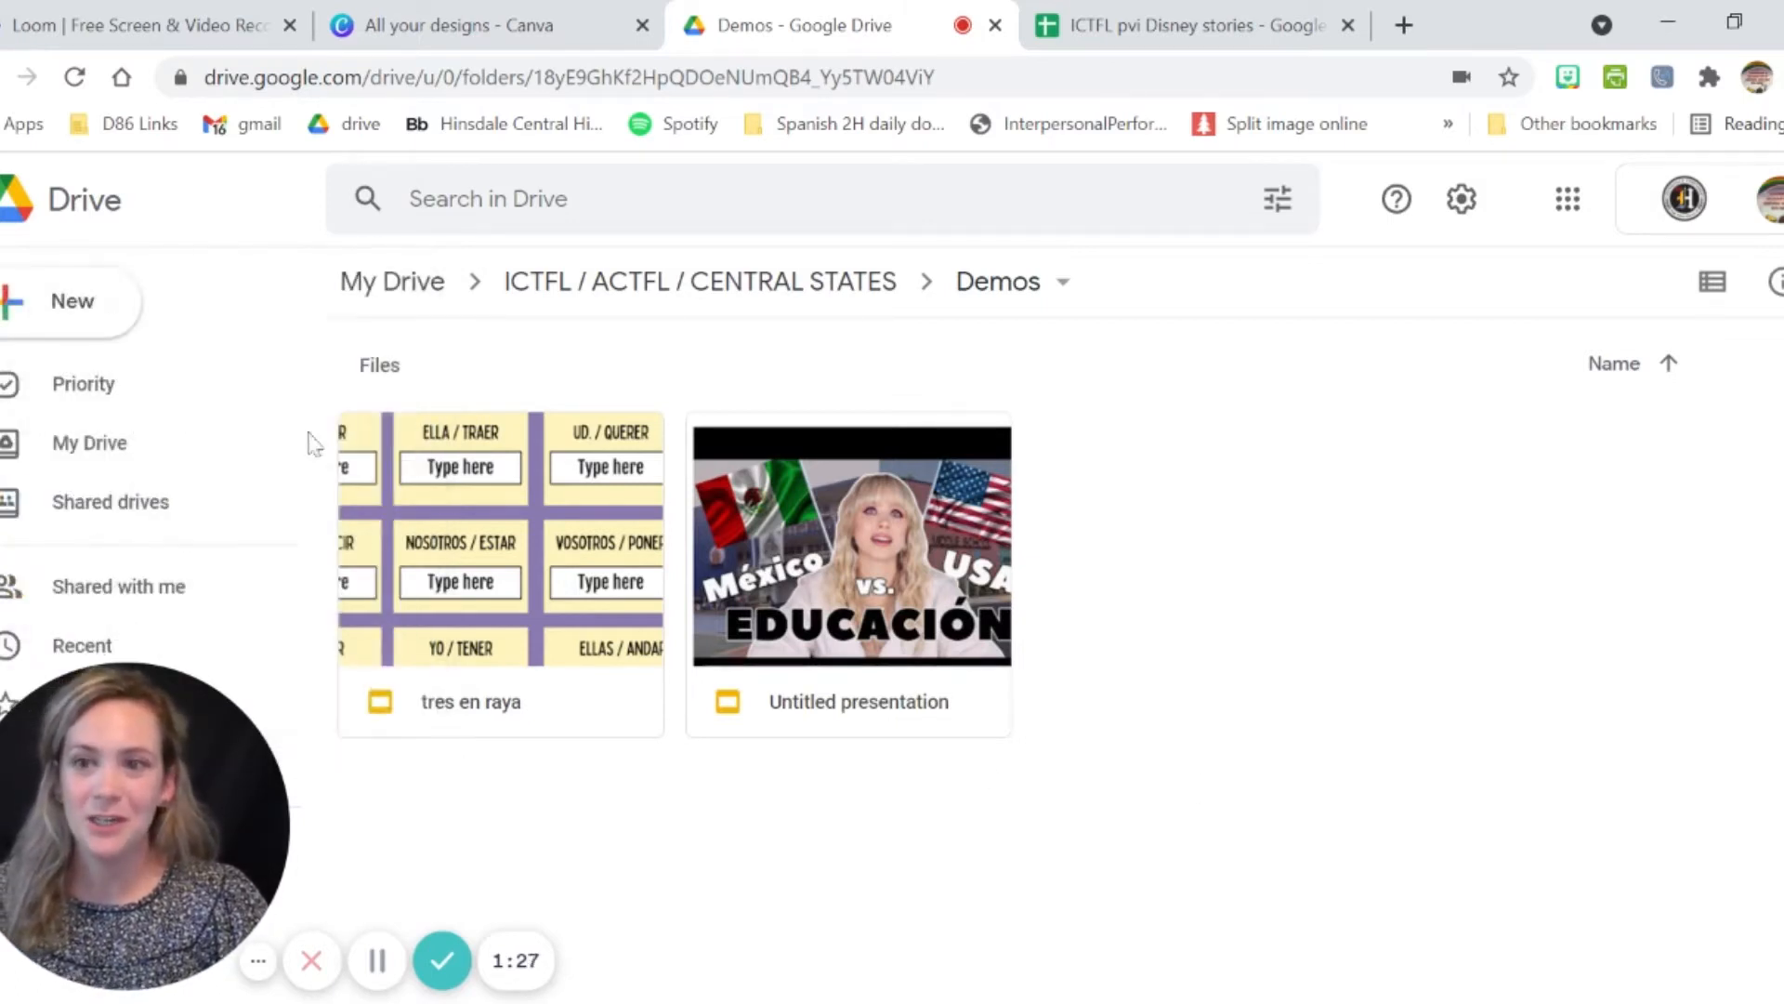
pyautogui.click(65, 307)
pyautogui.click(93, 558)
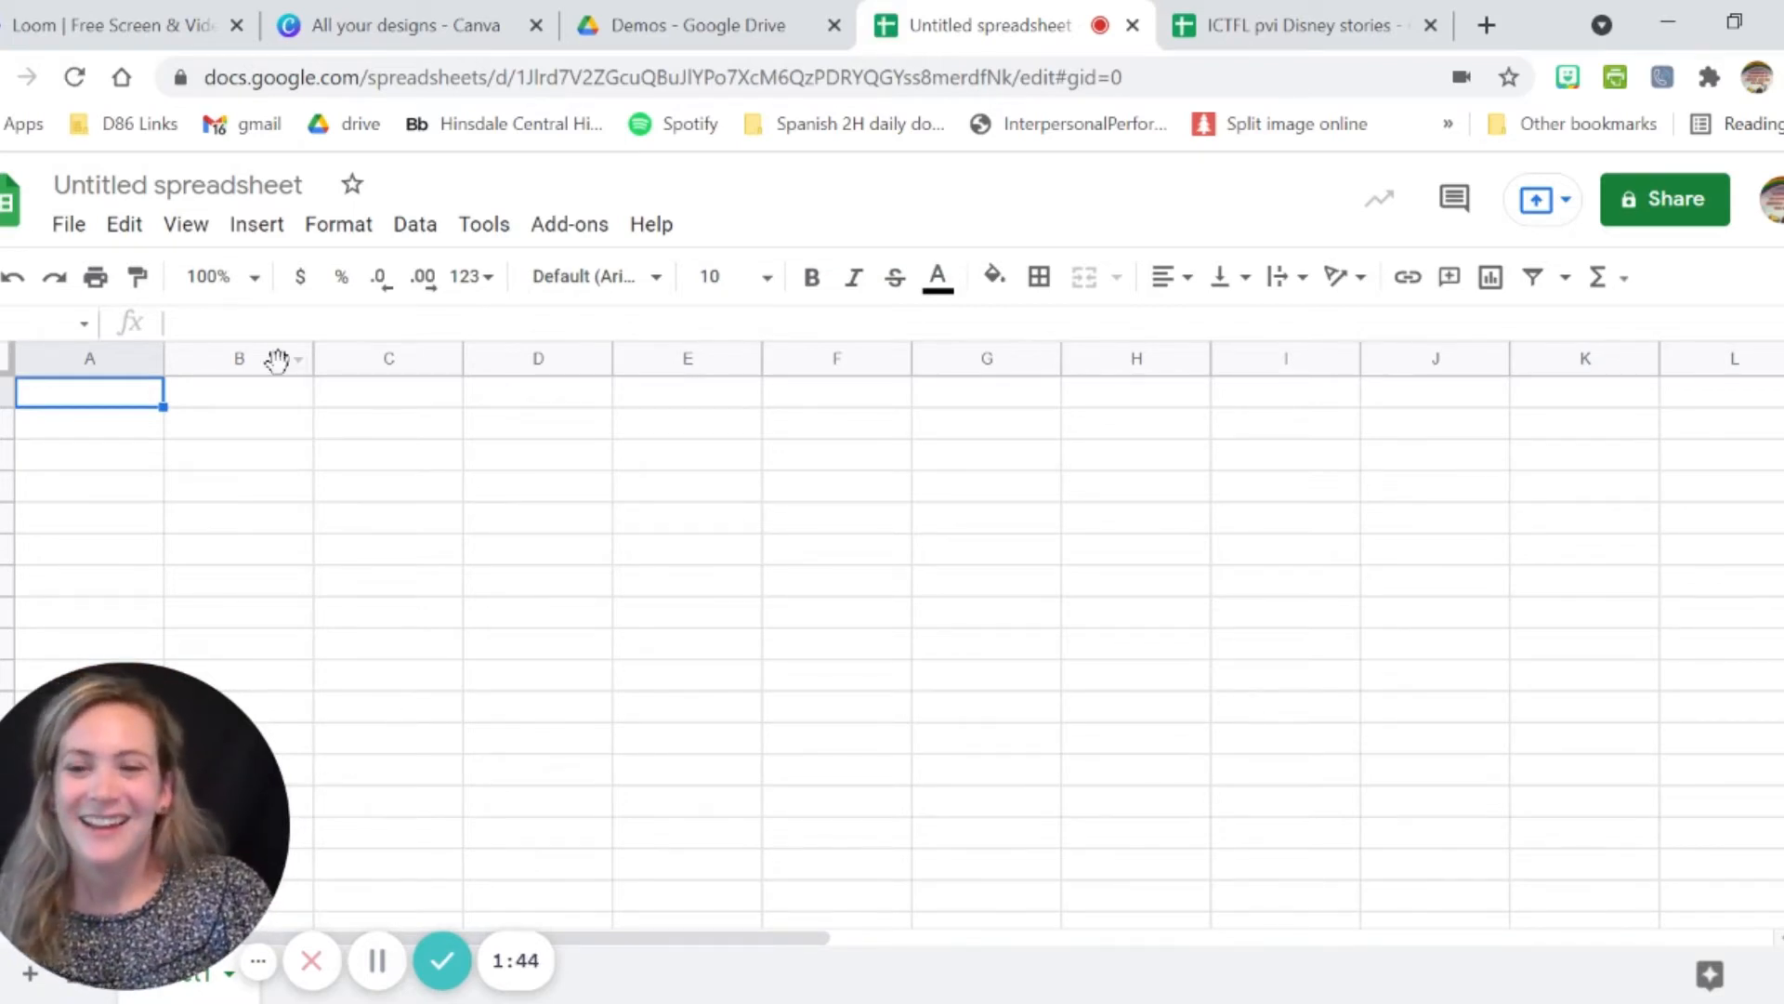
# Enter the verb prompts "Yo / ser", "Ella / dar" and "Nosotros / ir" in cells A2 to A4.
pyautogui.click(237, 429)
pyautogui.click(149, 403)
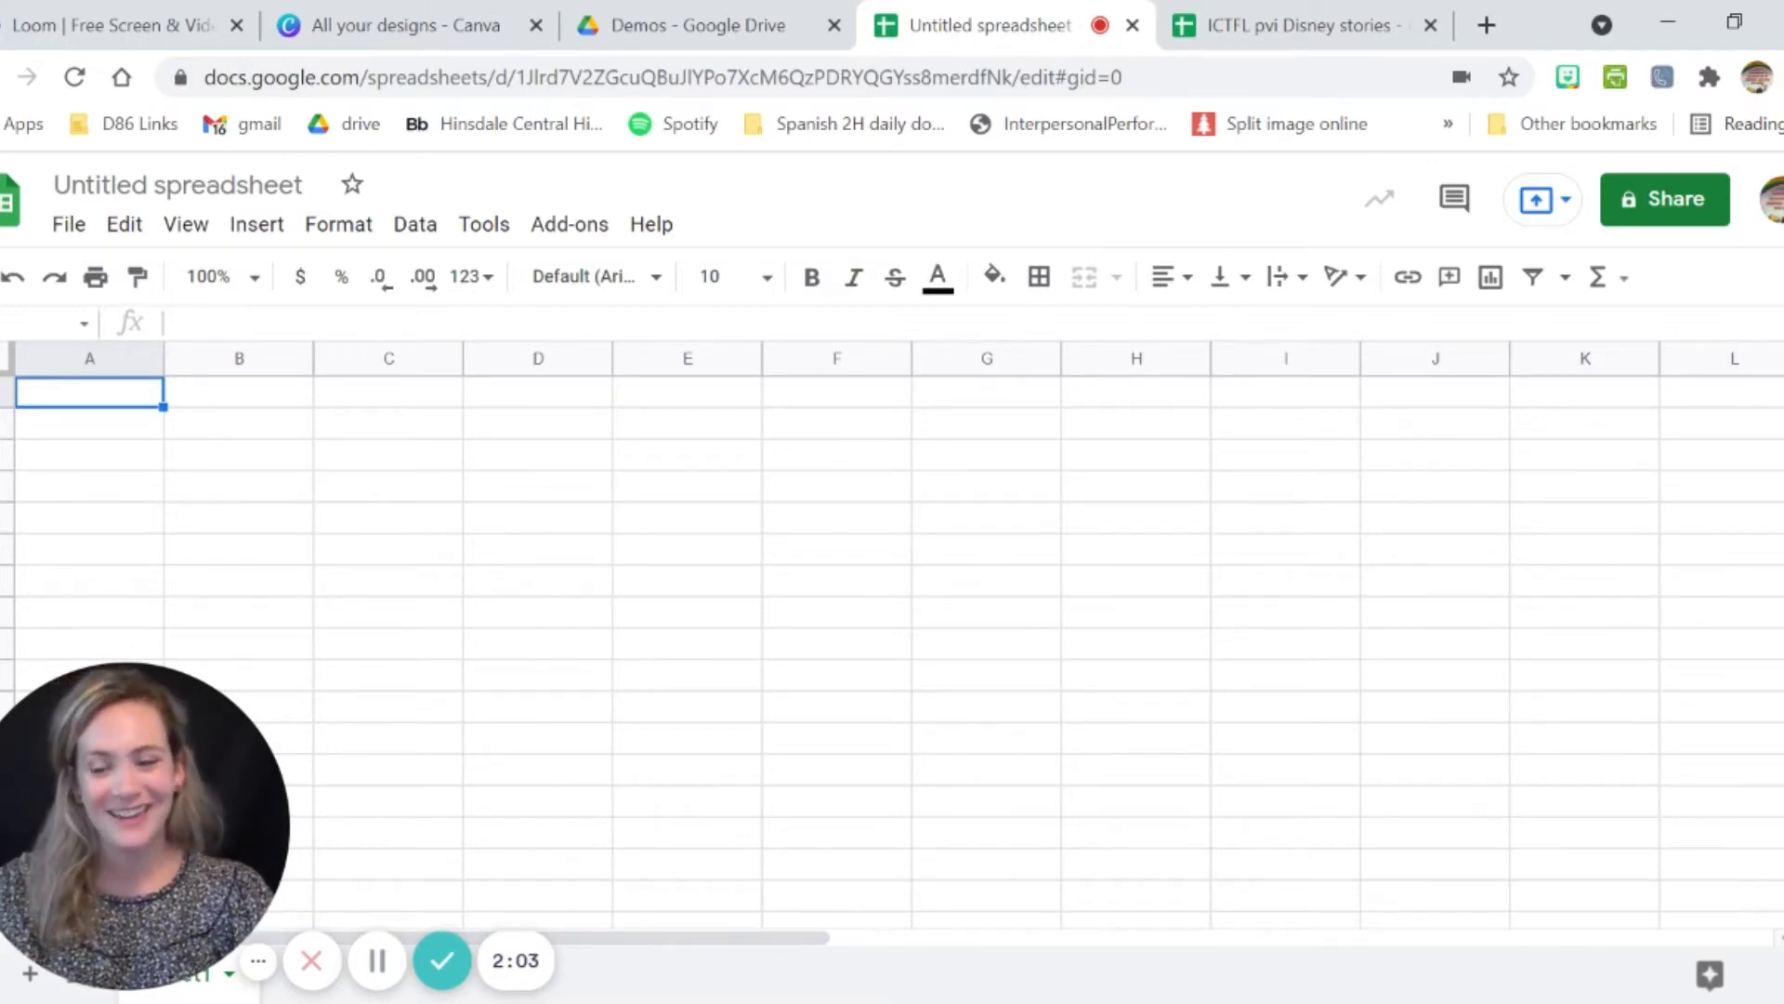
pyautogui.click(60, 426)
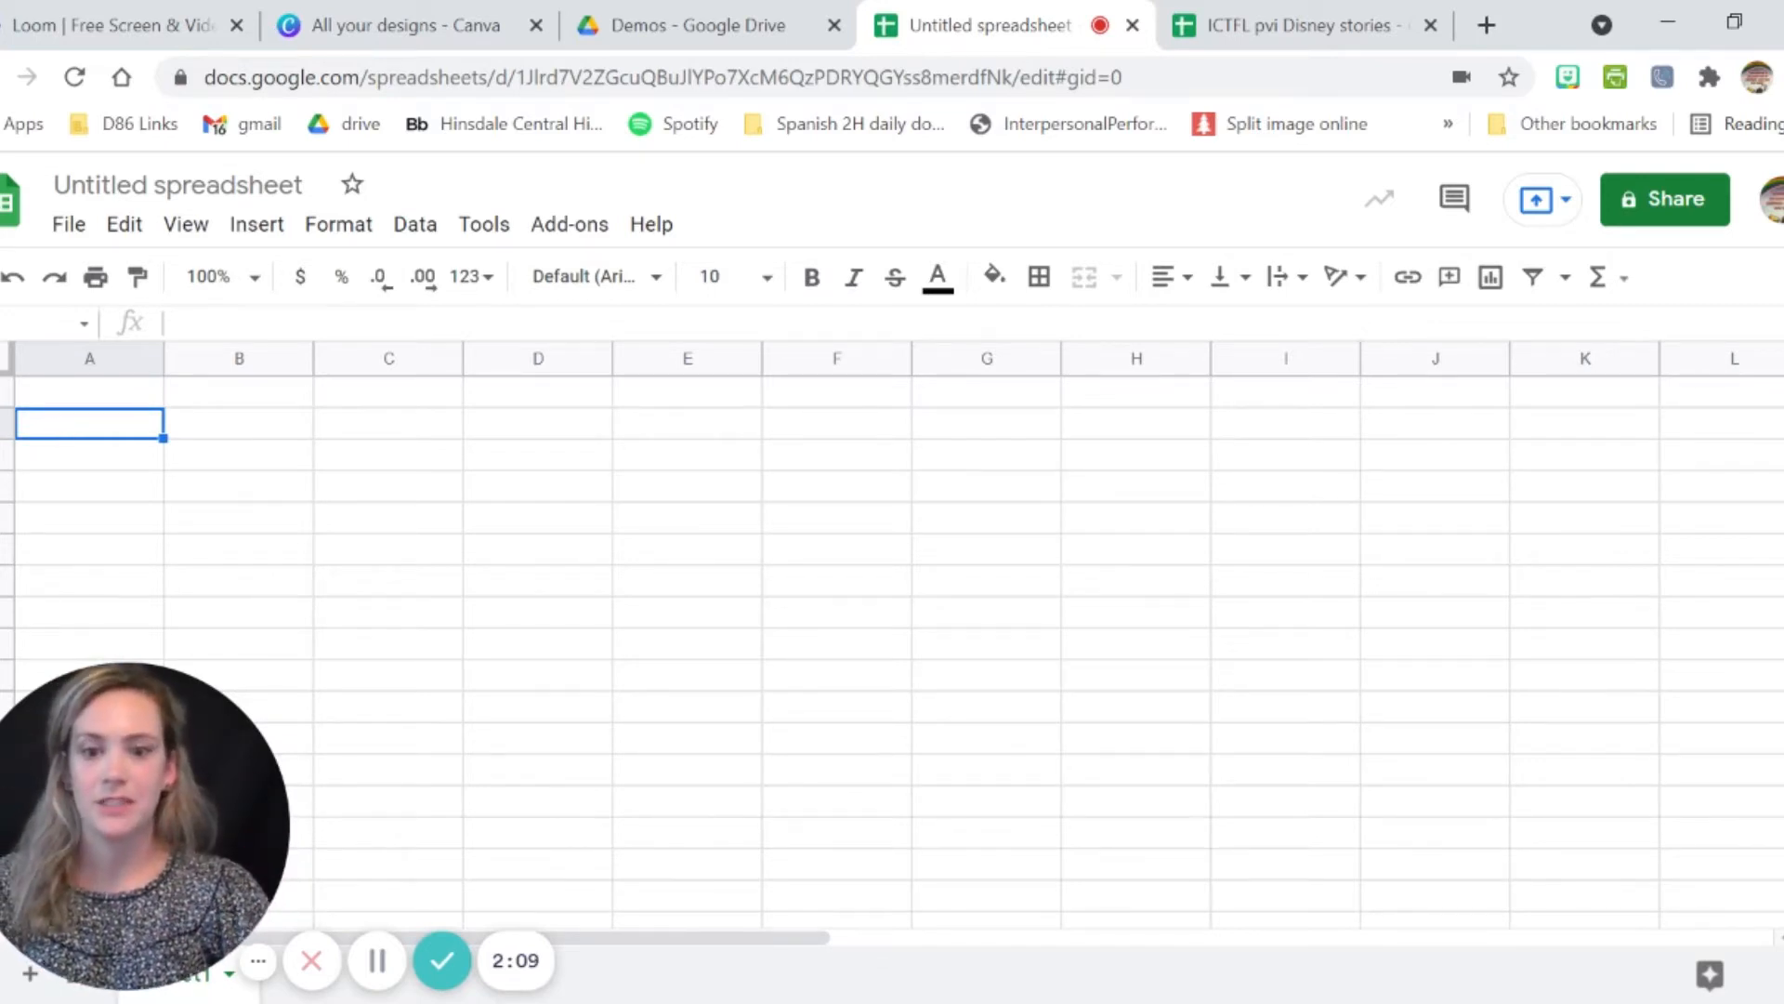
pyautogui.write('Yo .')
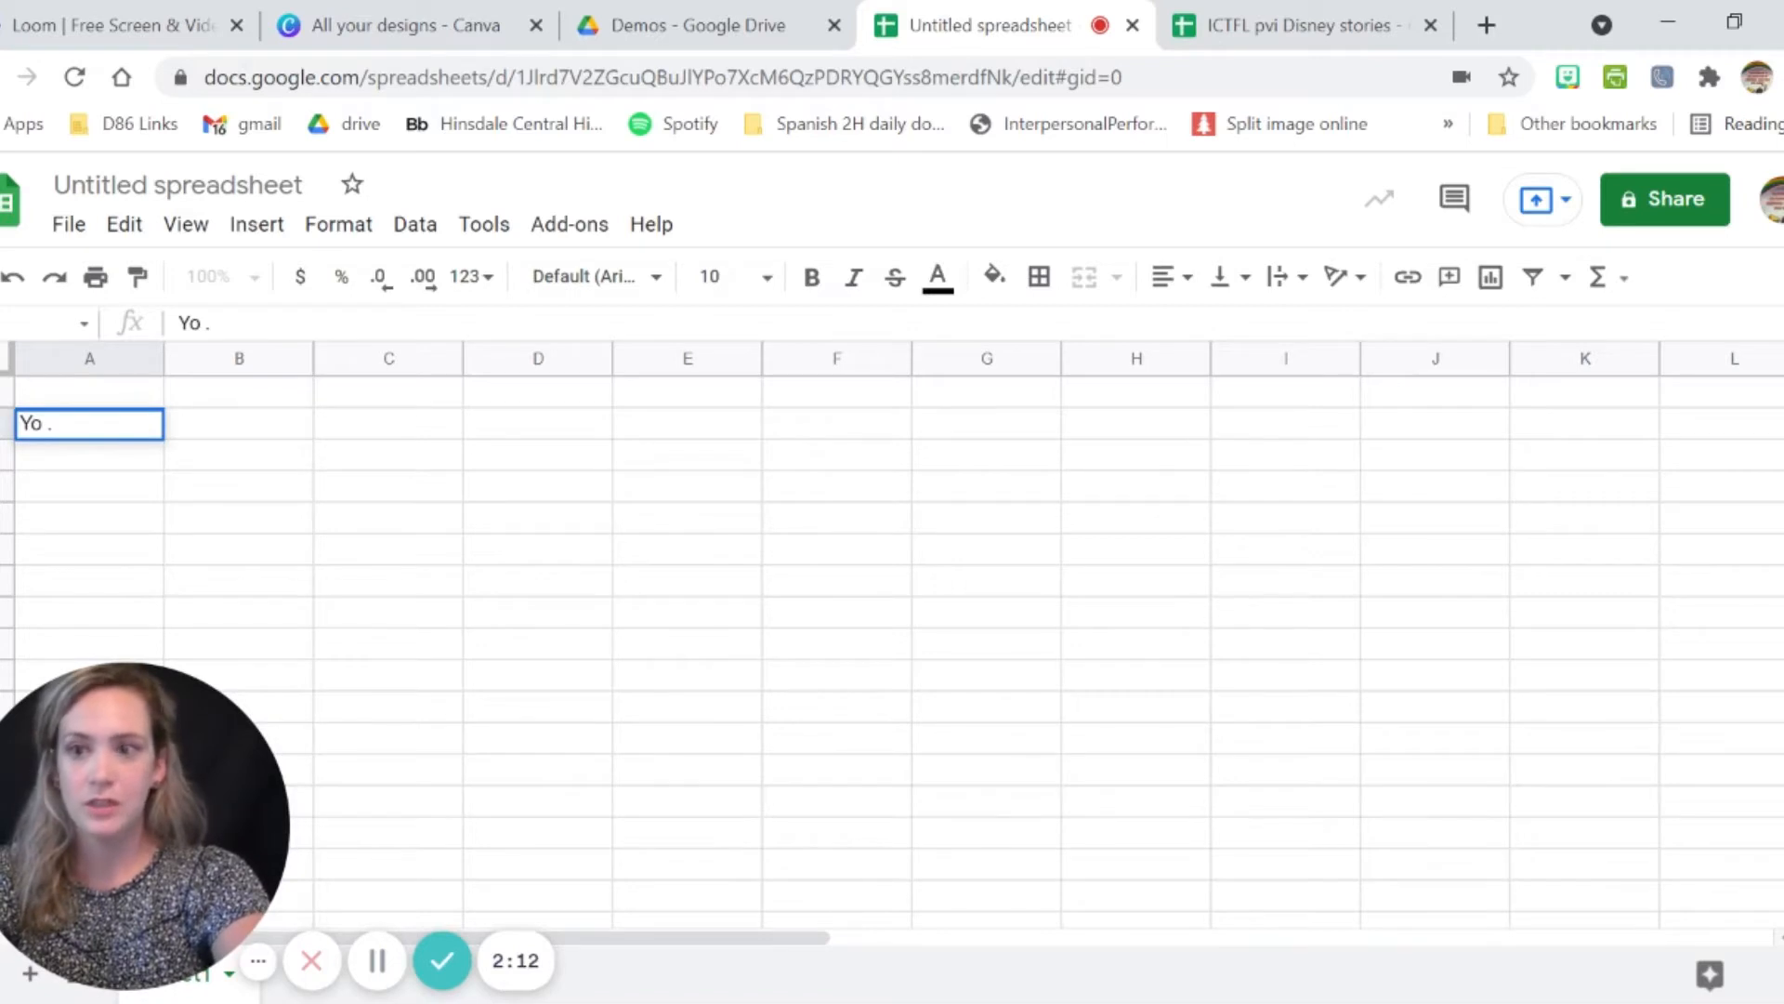
pyautogui.press('BackSpace')
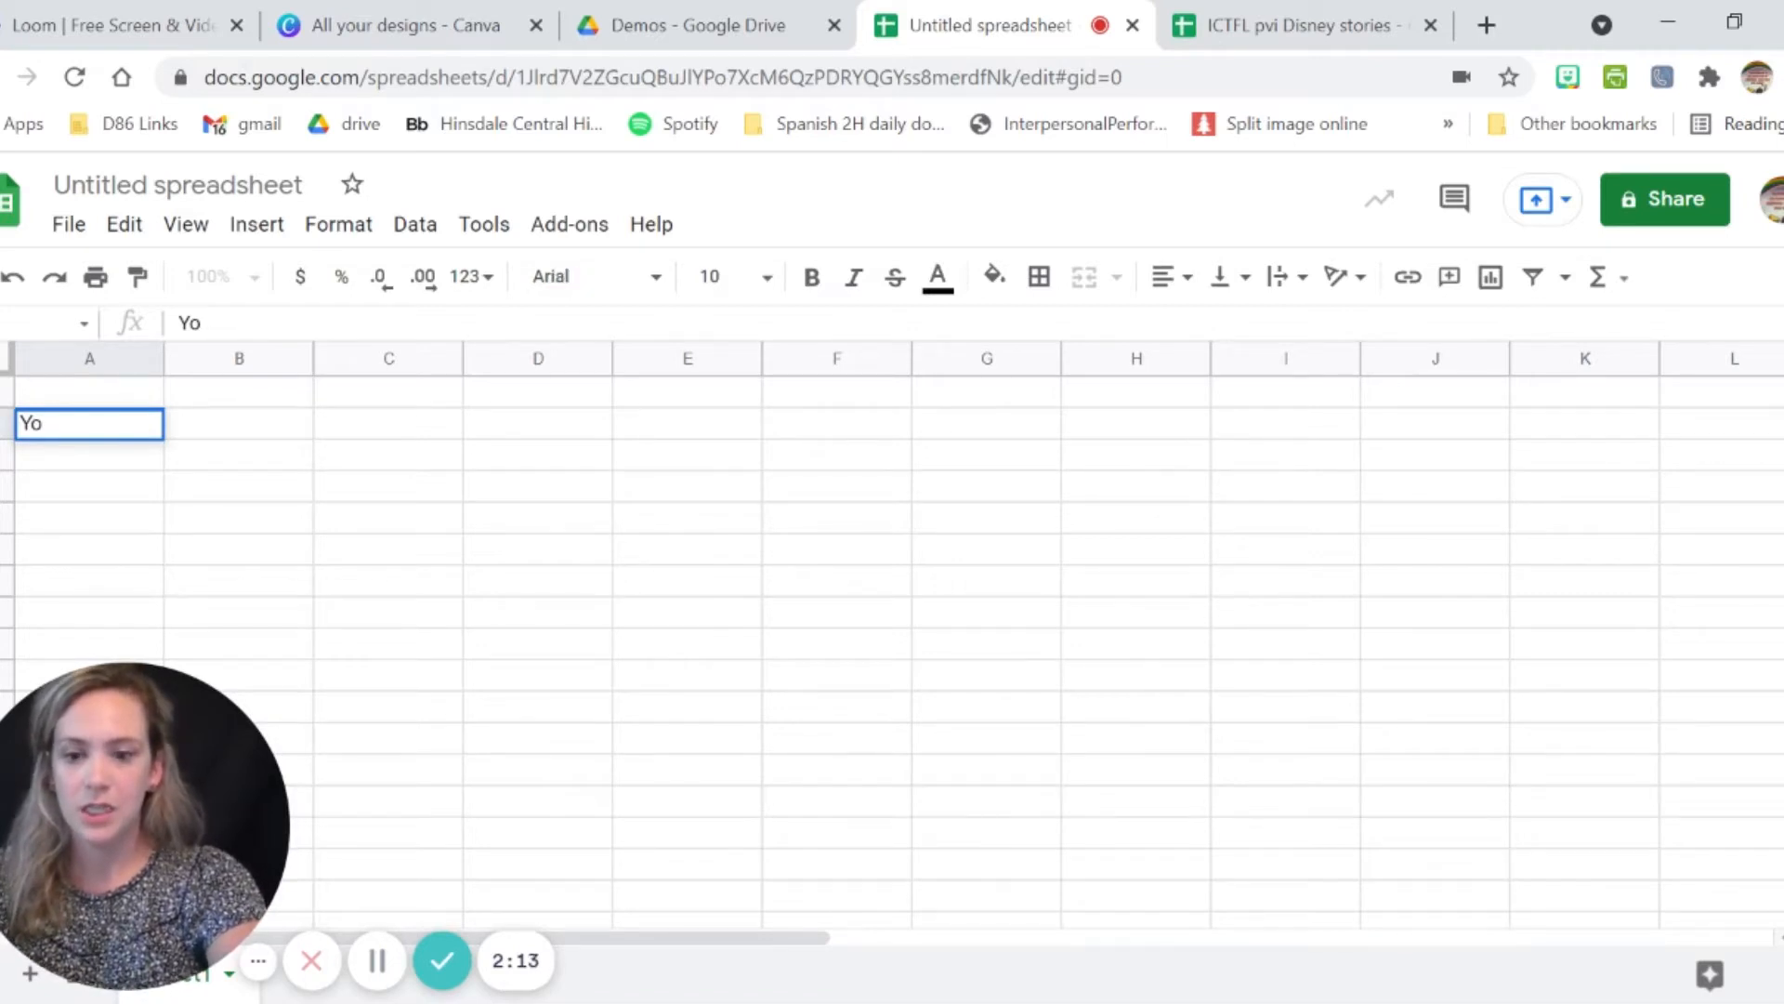
pyautogui.write('/')
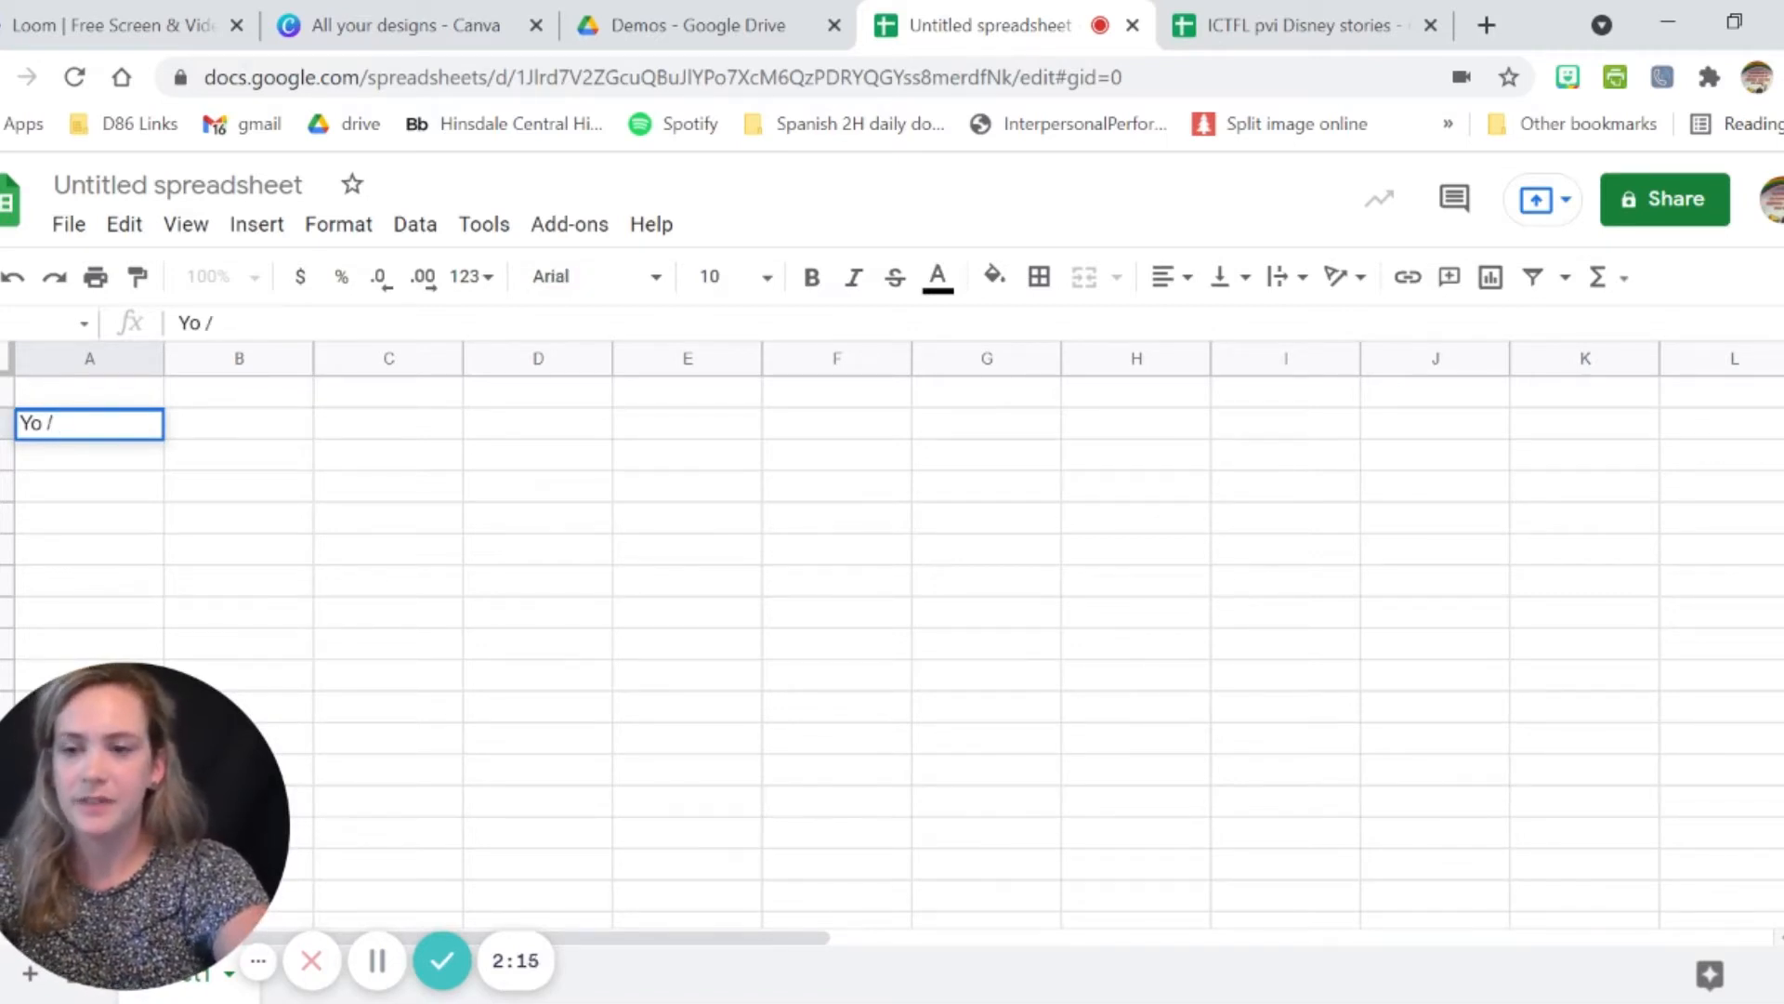
pyautogui.write(' ser')
pyautogui.press('Return')
pyautogui.write('El')
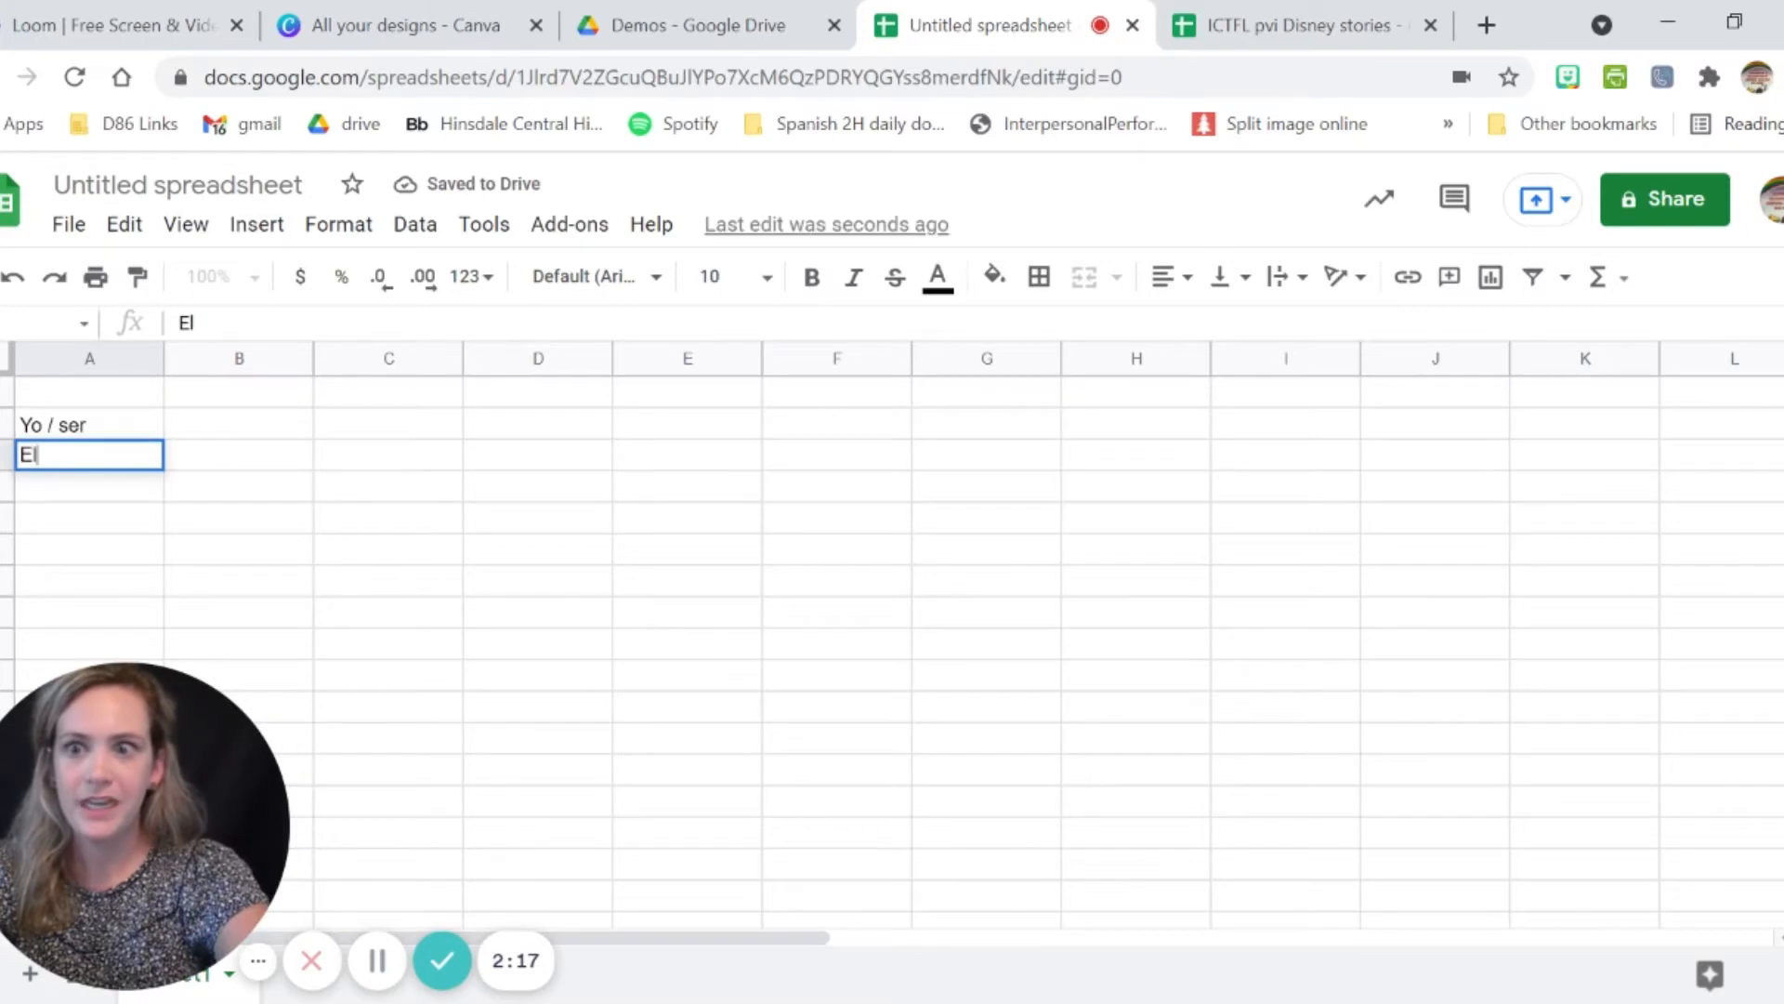
pyautogui.write('la / dar')
pyautogui.press('Return')
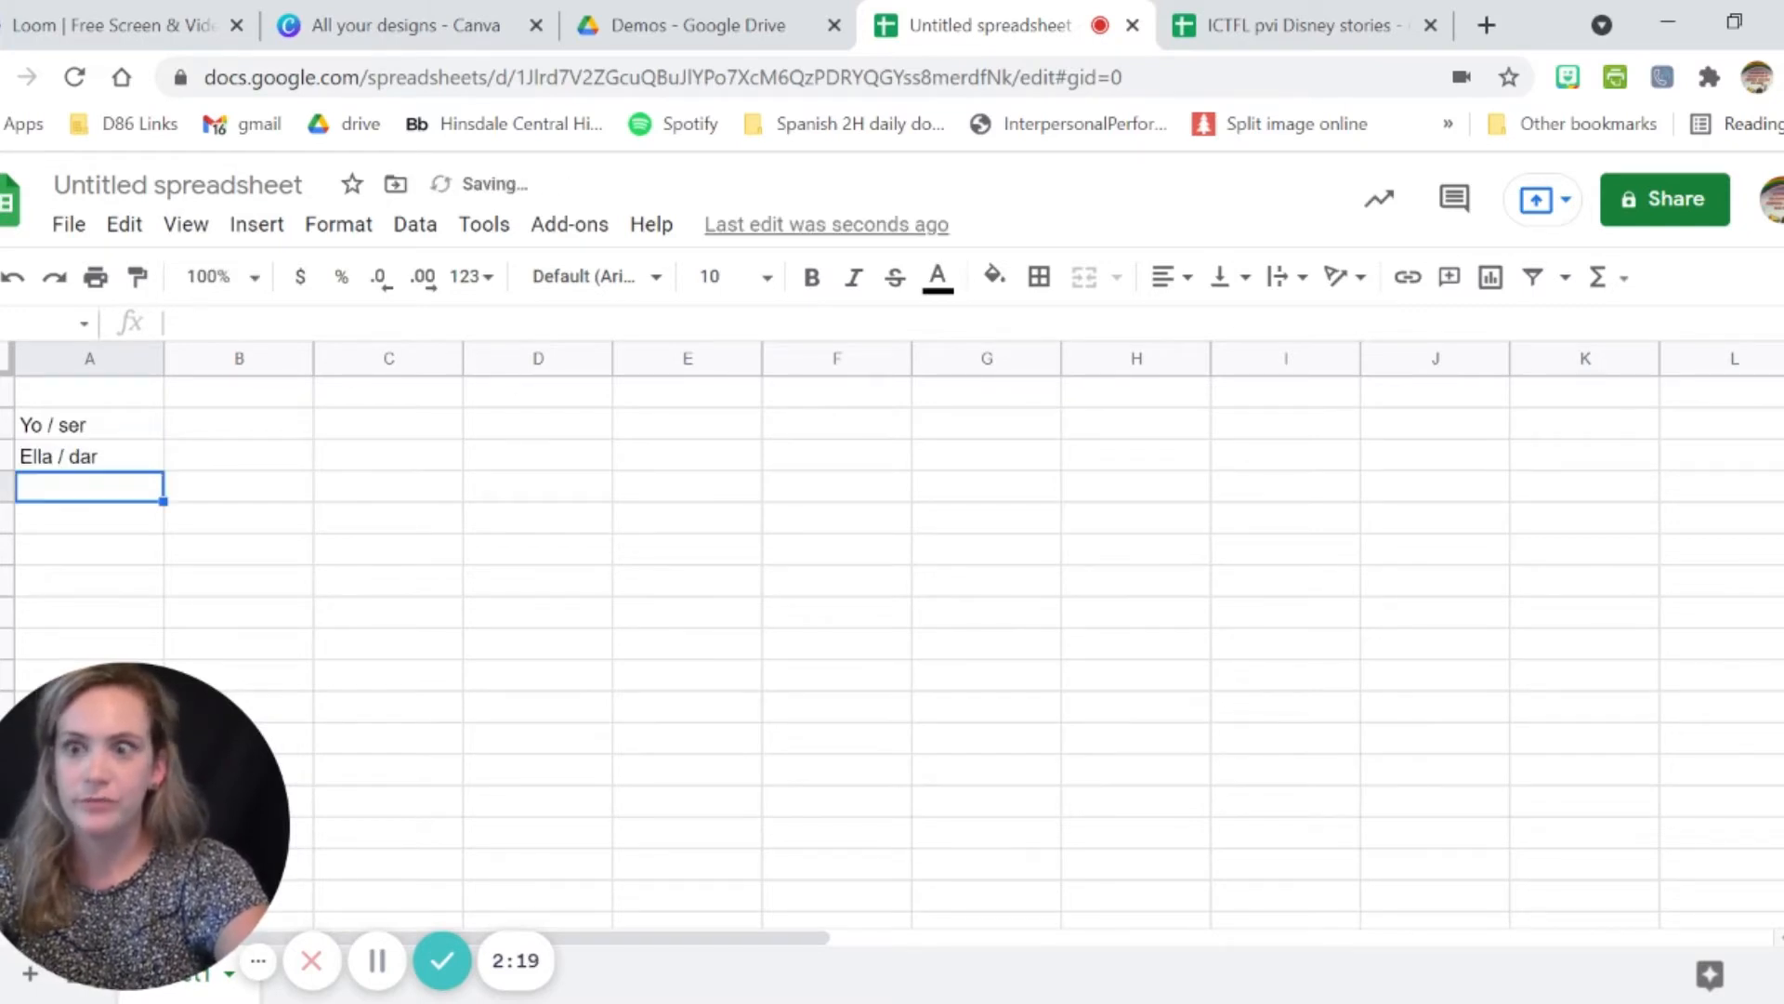
pyautogui.write('Nosotros / ir')
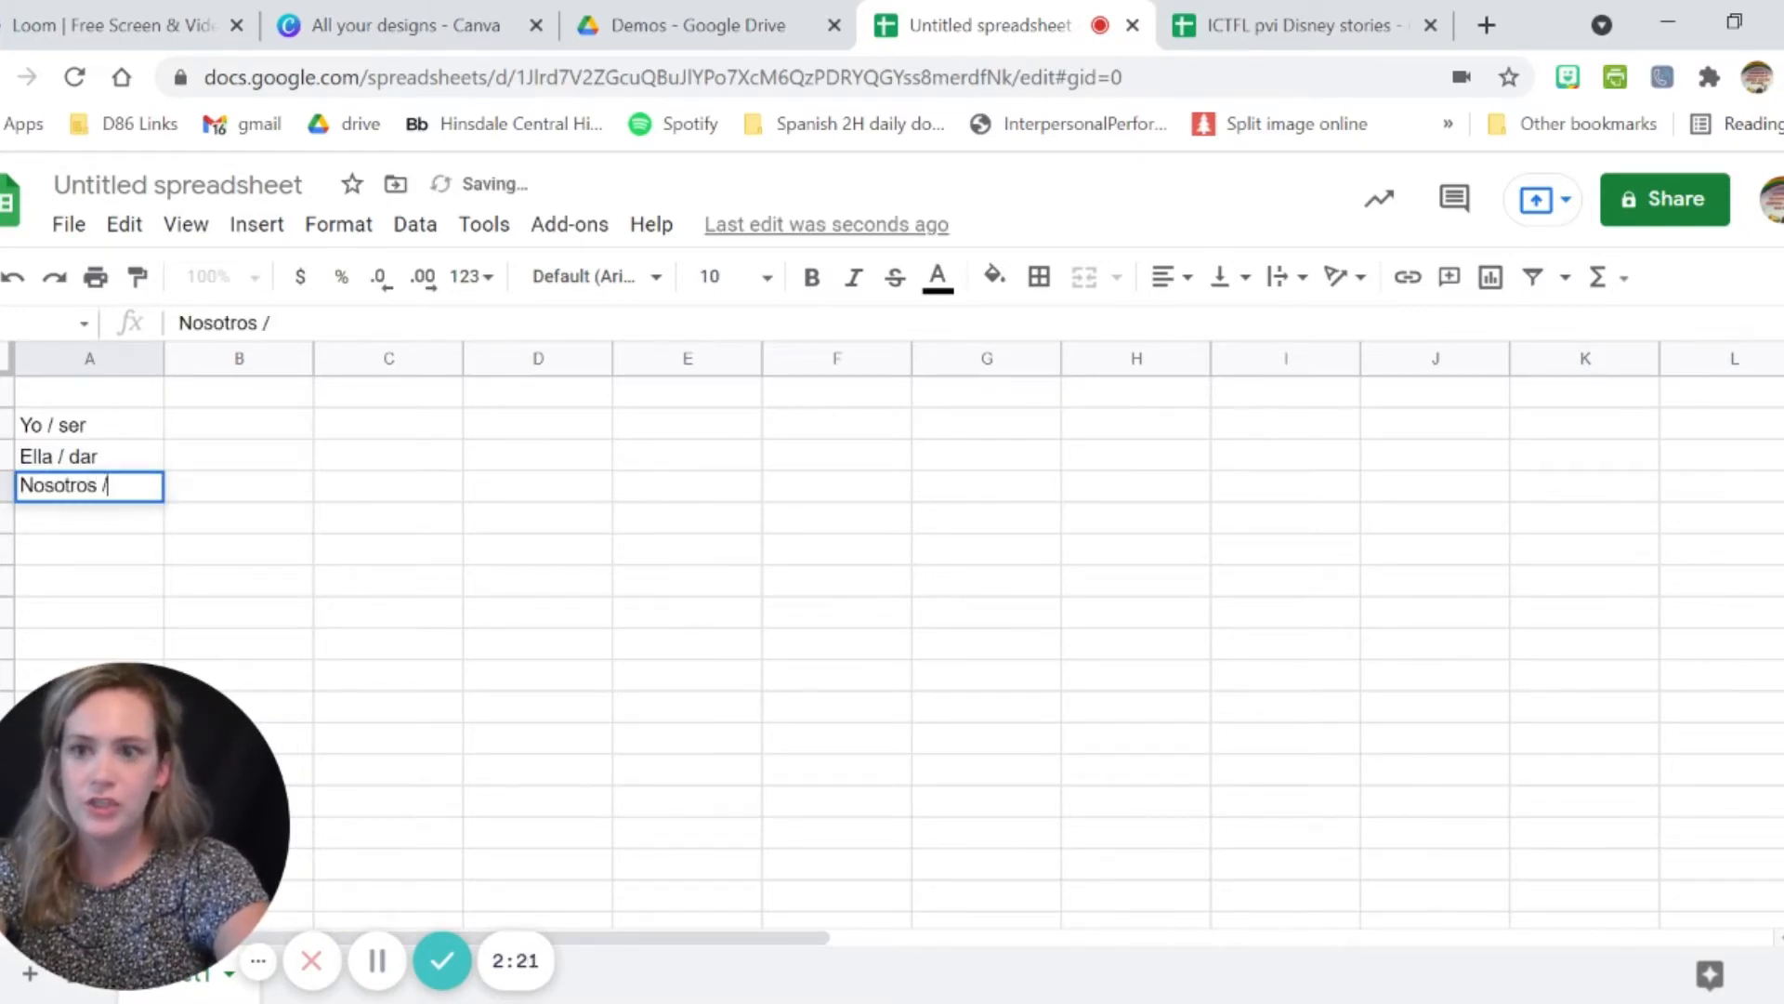
pyautogui.click(254, 456)
# Set up a conditional formatting rule for cell B2 that applies when the text is exactly "soy".
pyautogui.click(251, 427)
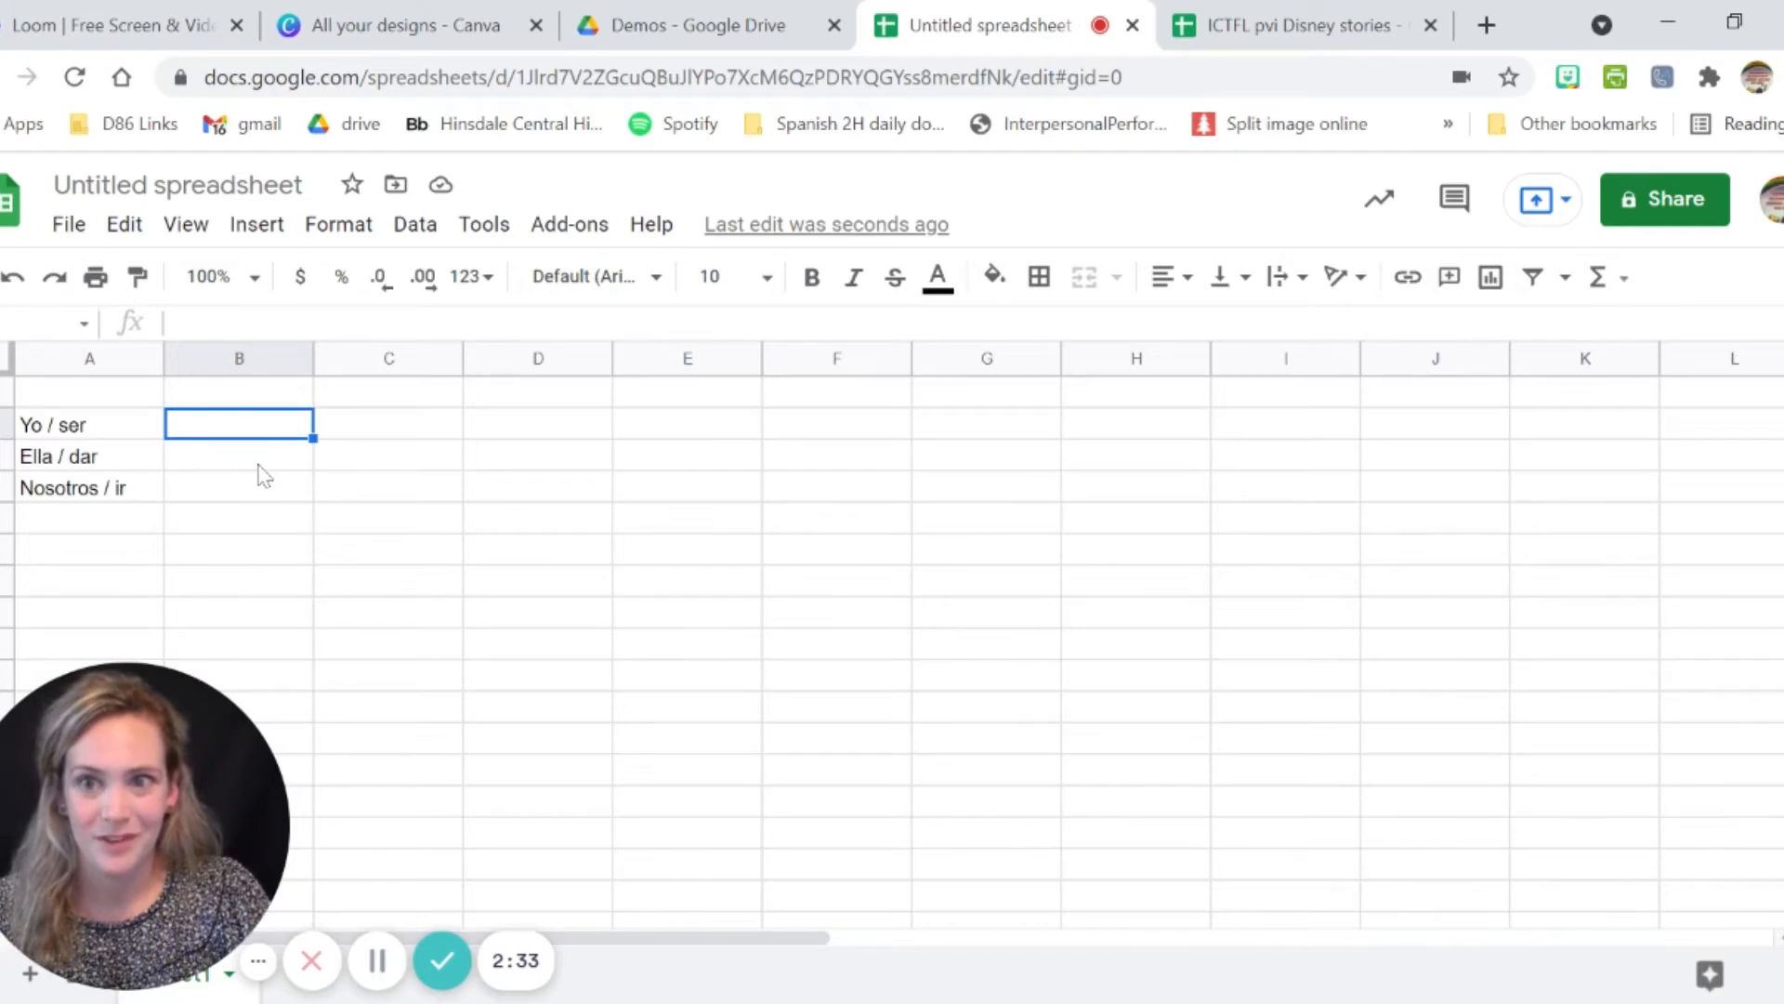
pyautogui.click(415, 225)
pyautogui.scroll(-2, 465, 488)
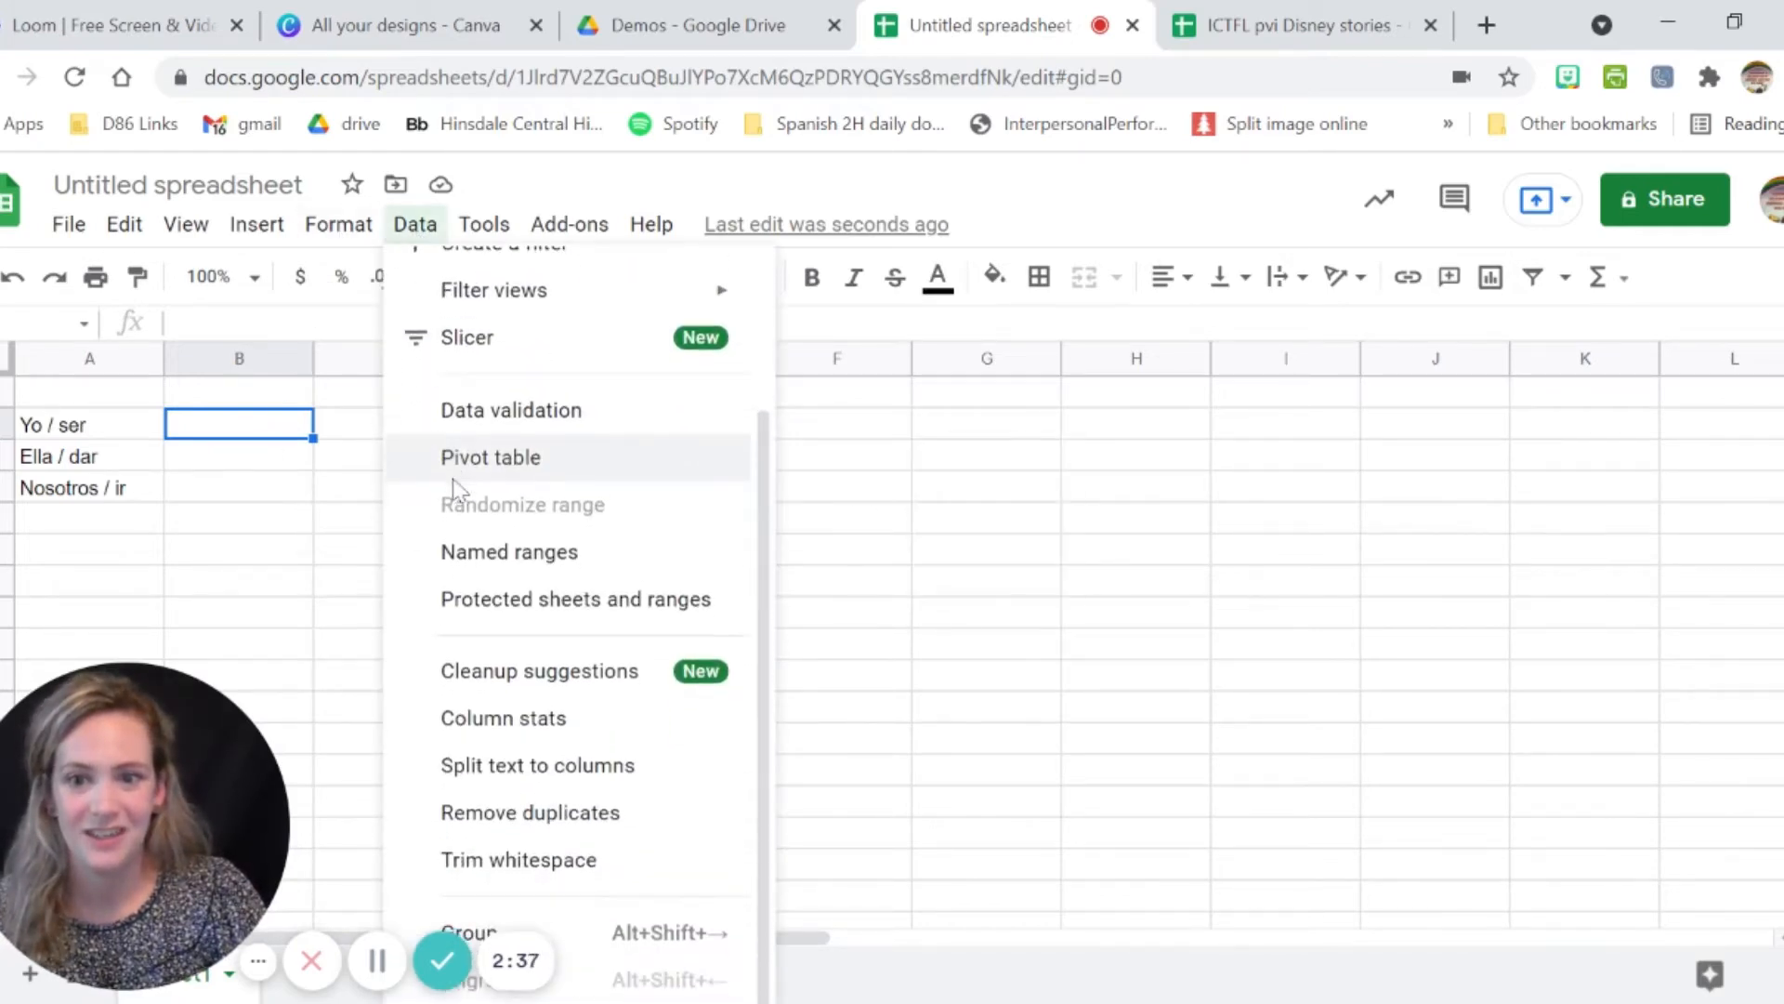
pyautogui.scroll(2, 475, 613)
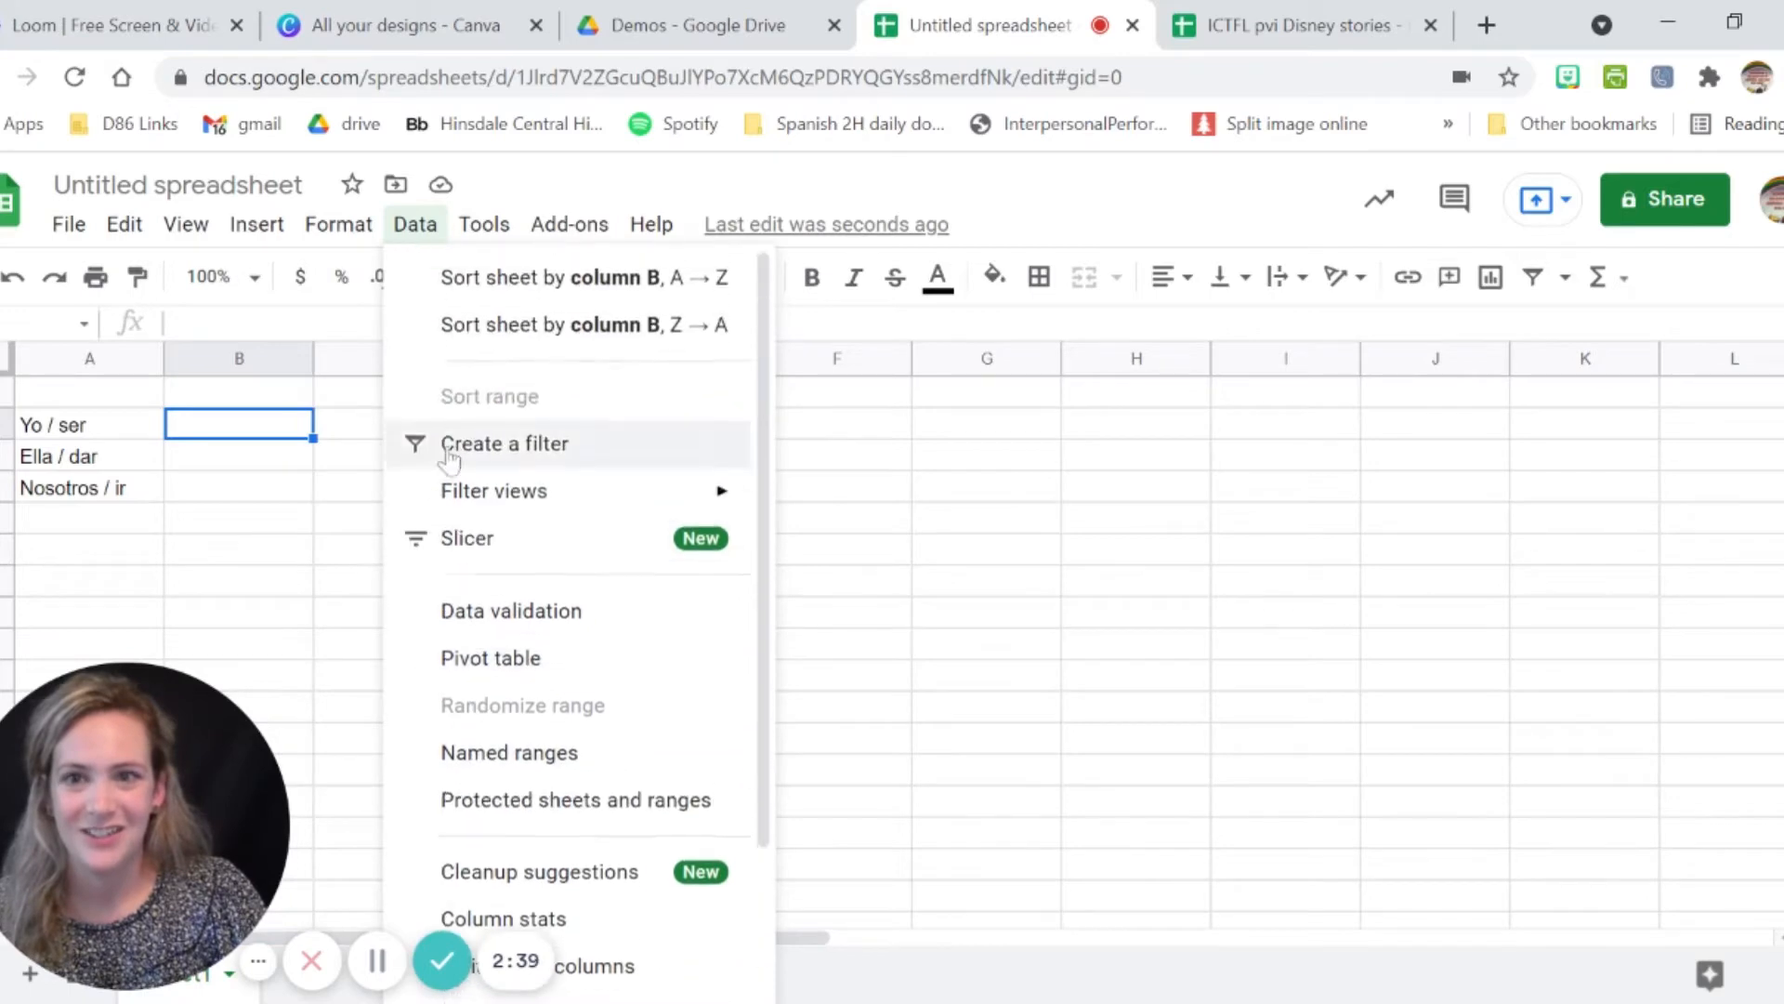
pyautogui.click(329, 230)
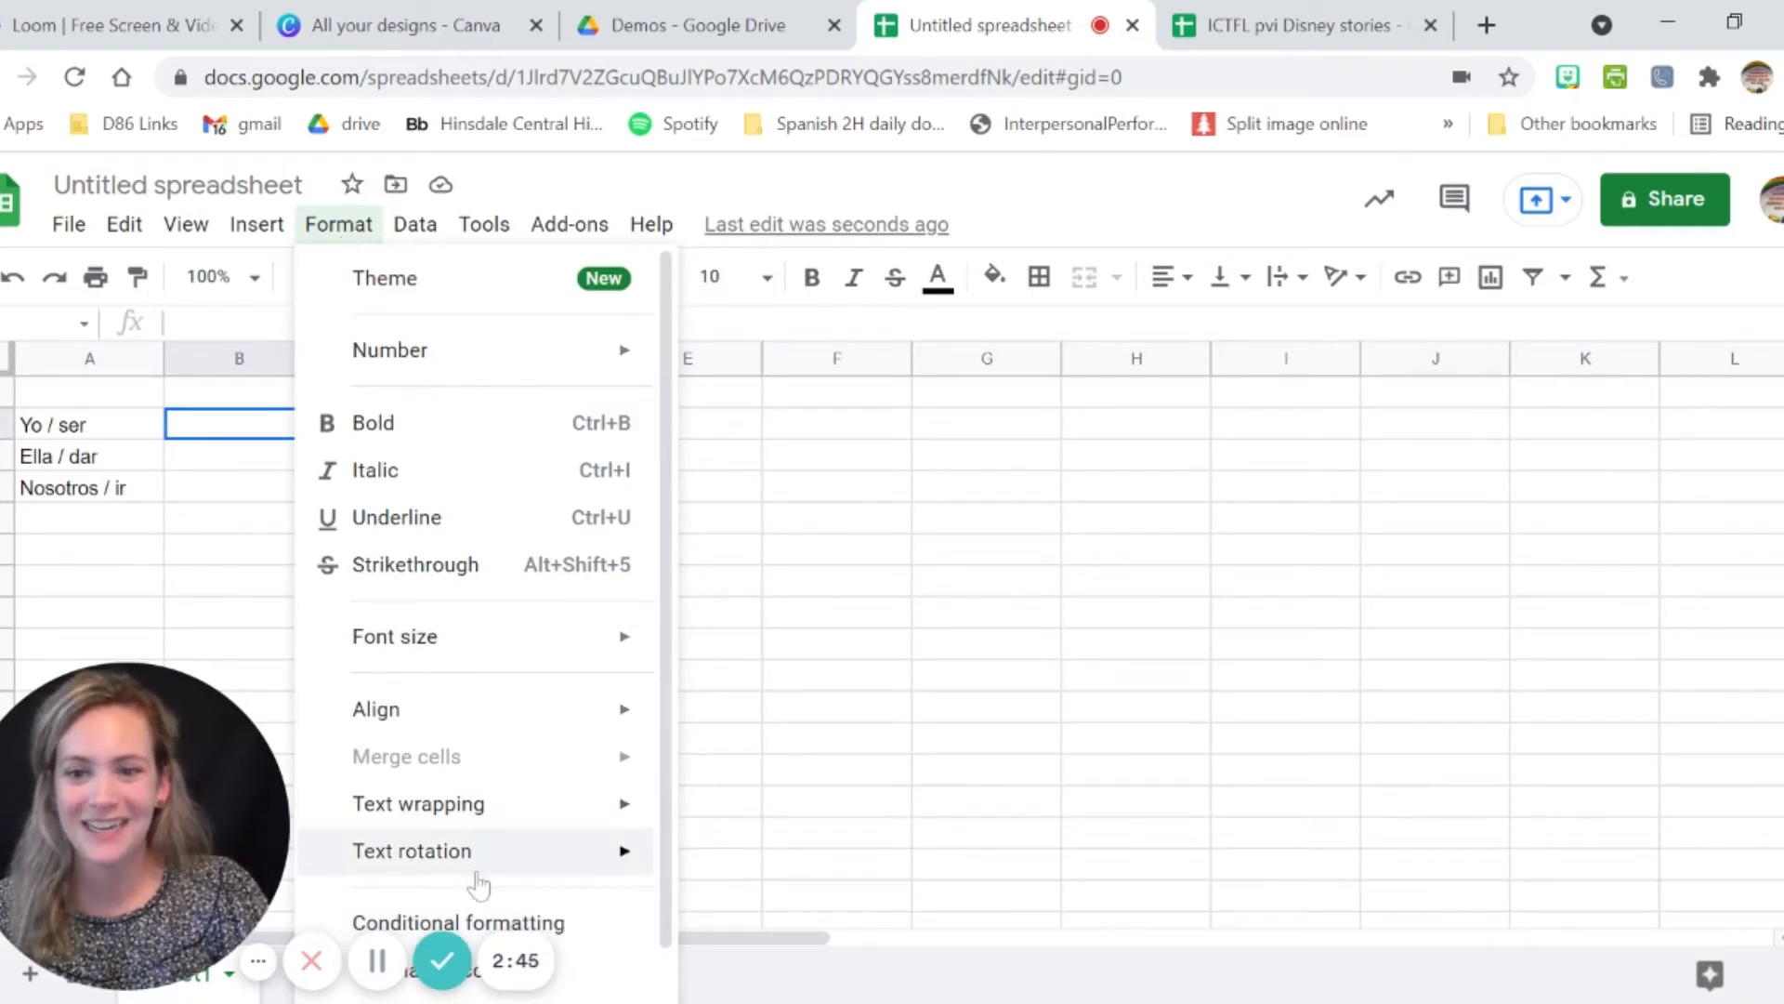
pyautogui.click(483, 924)
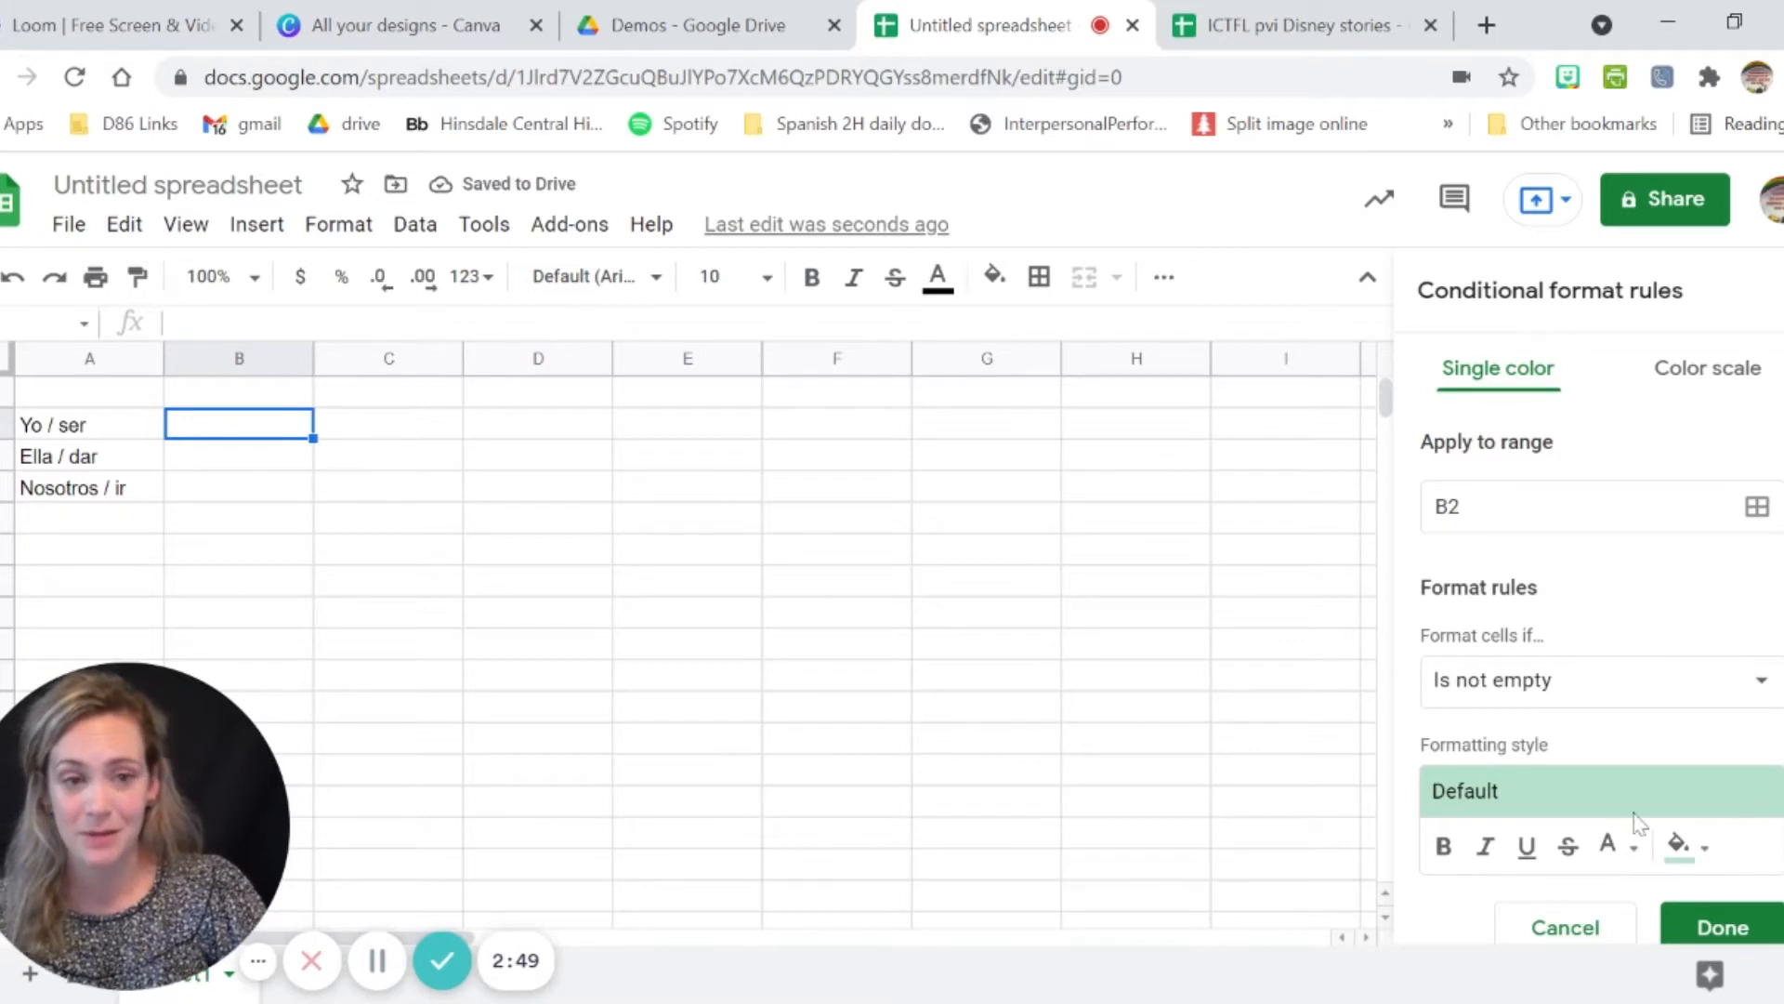
pyautogui.scroll(-1, 1603, 688)
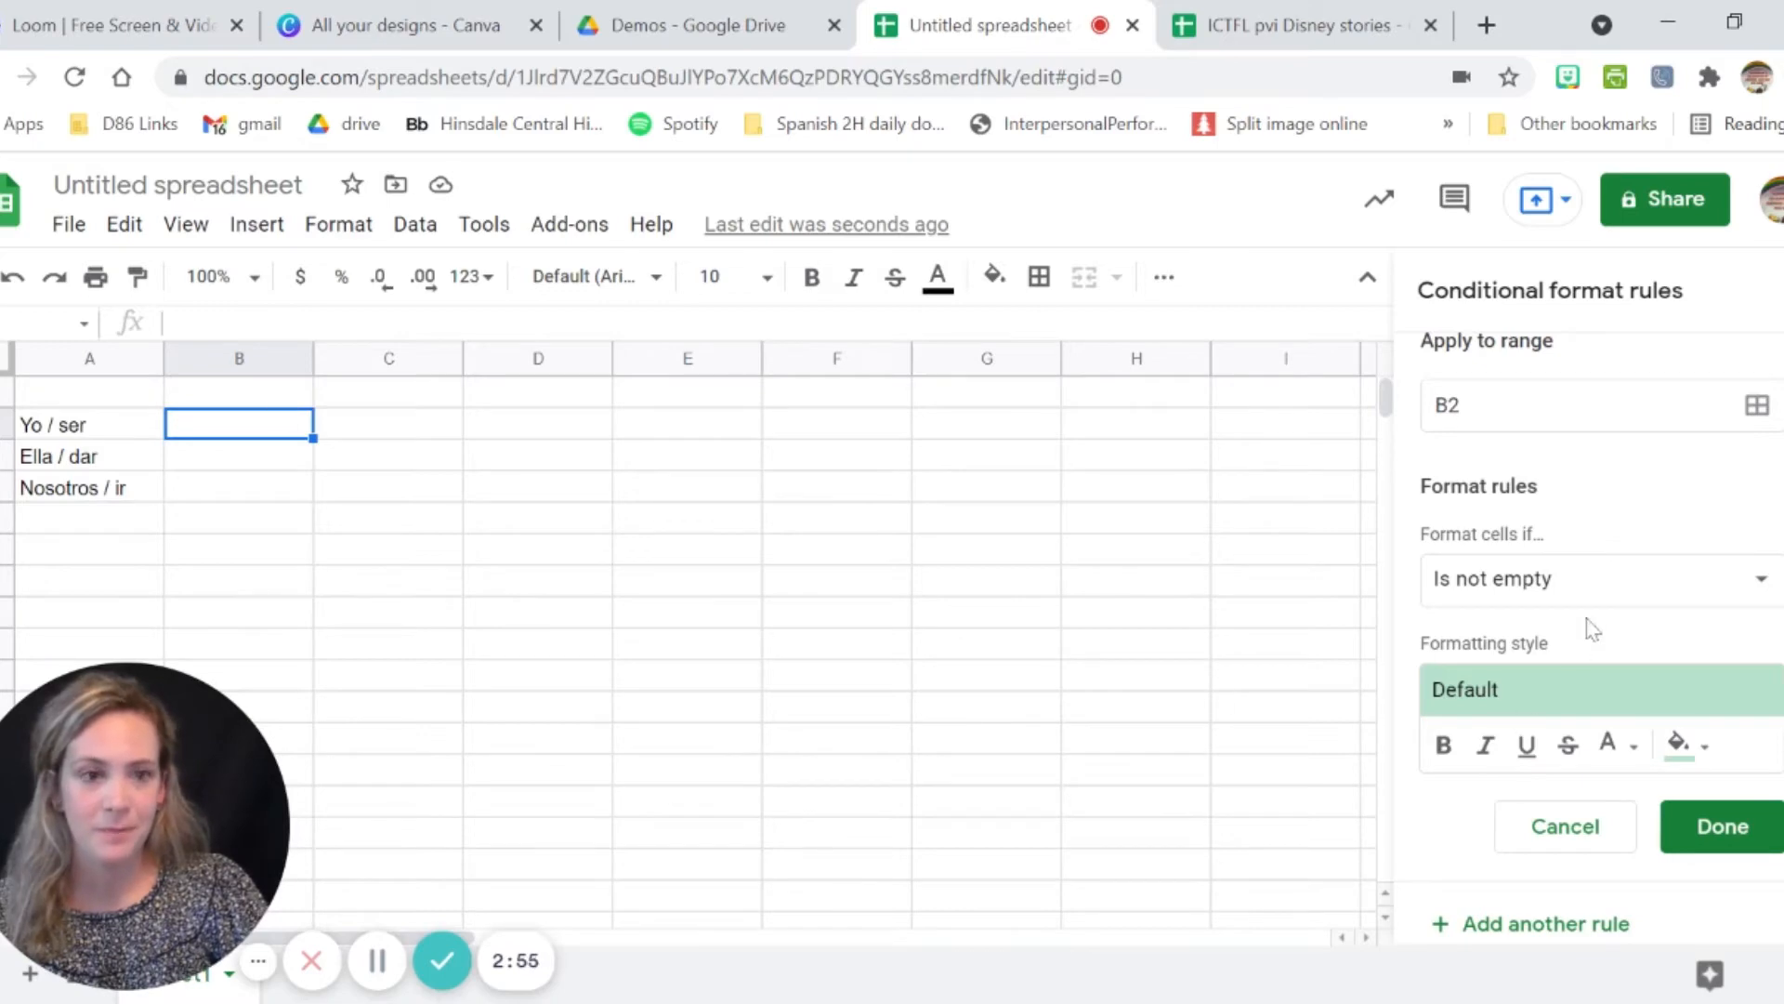
pyautogui.click(1581, 594)
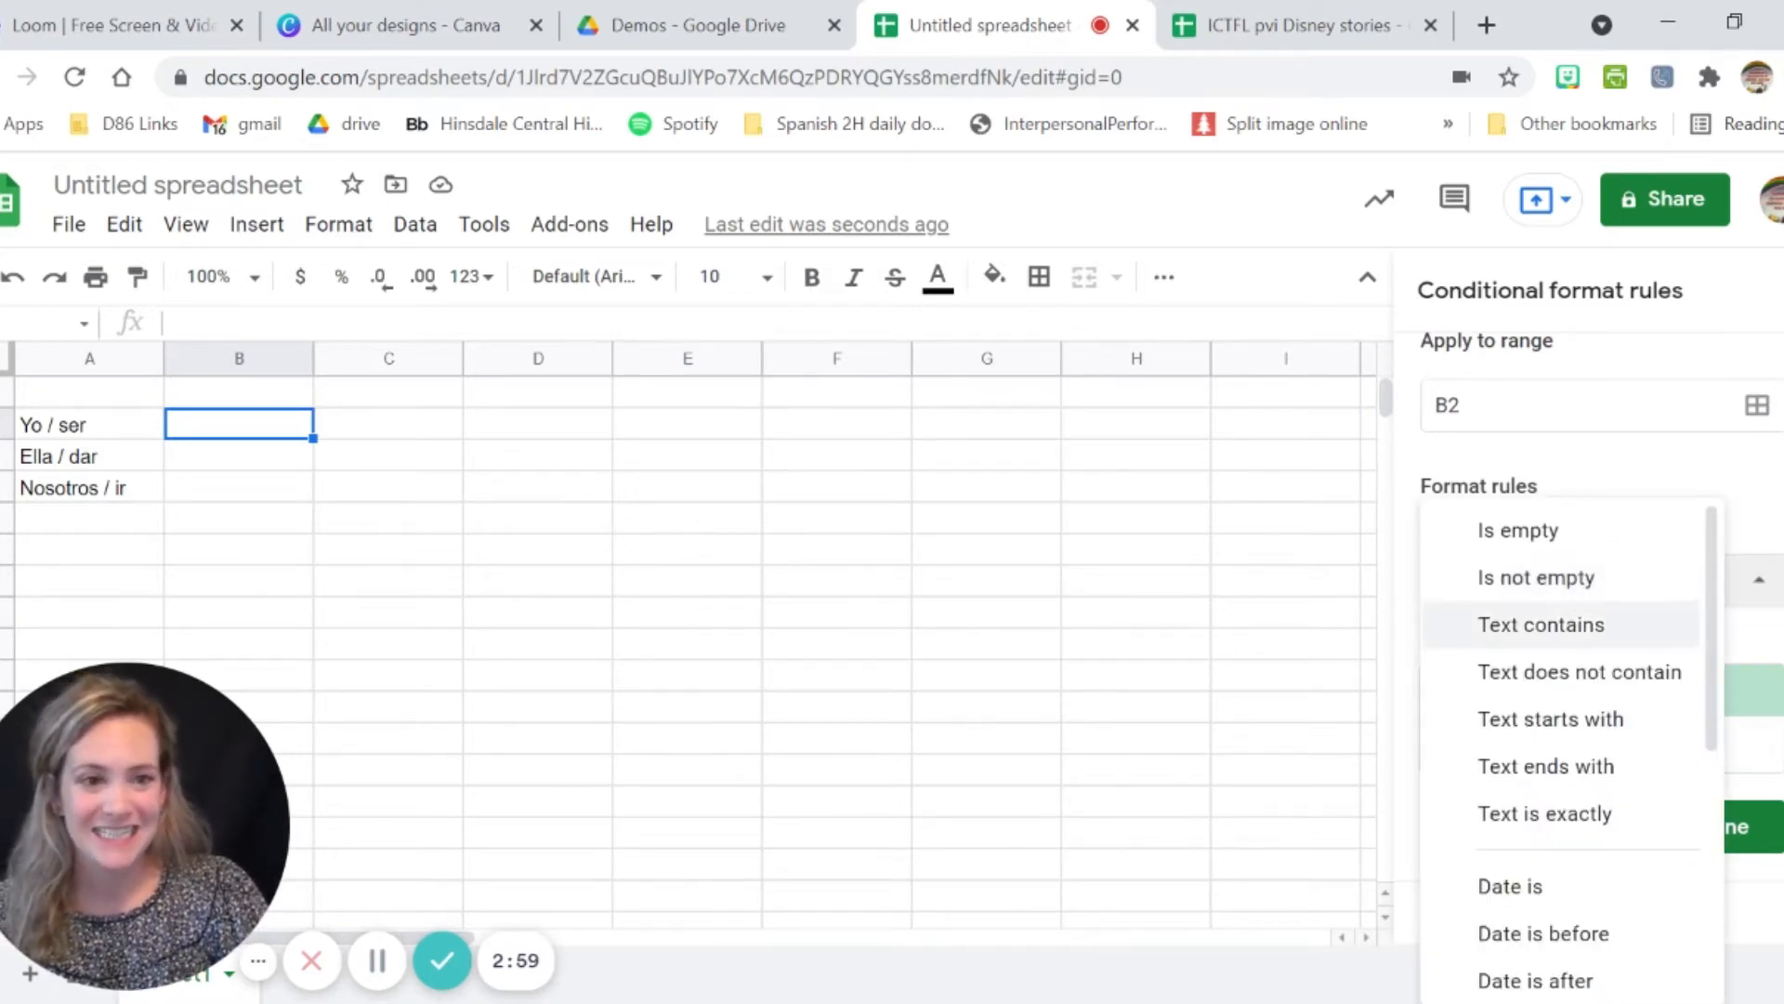
pyautogui.click(1592, 818)
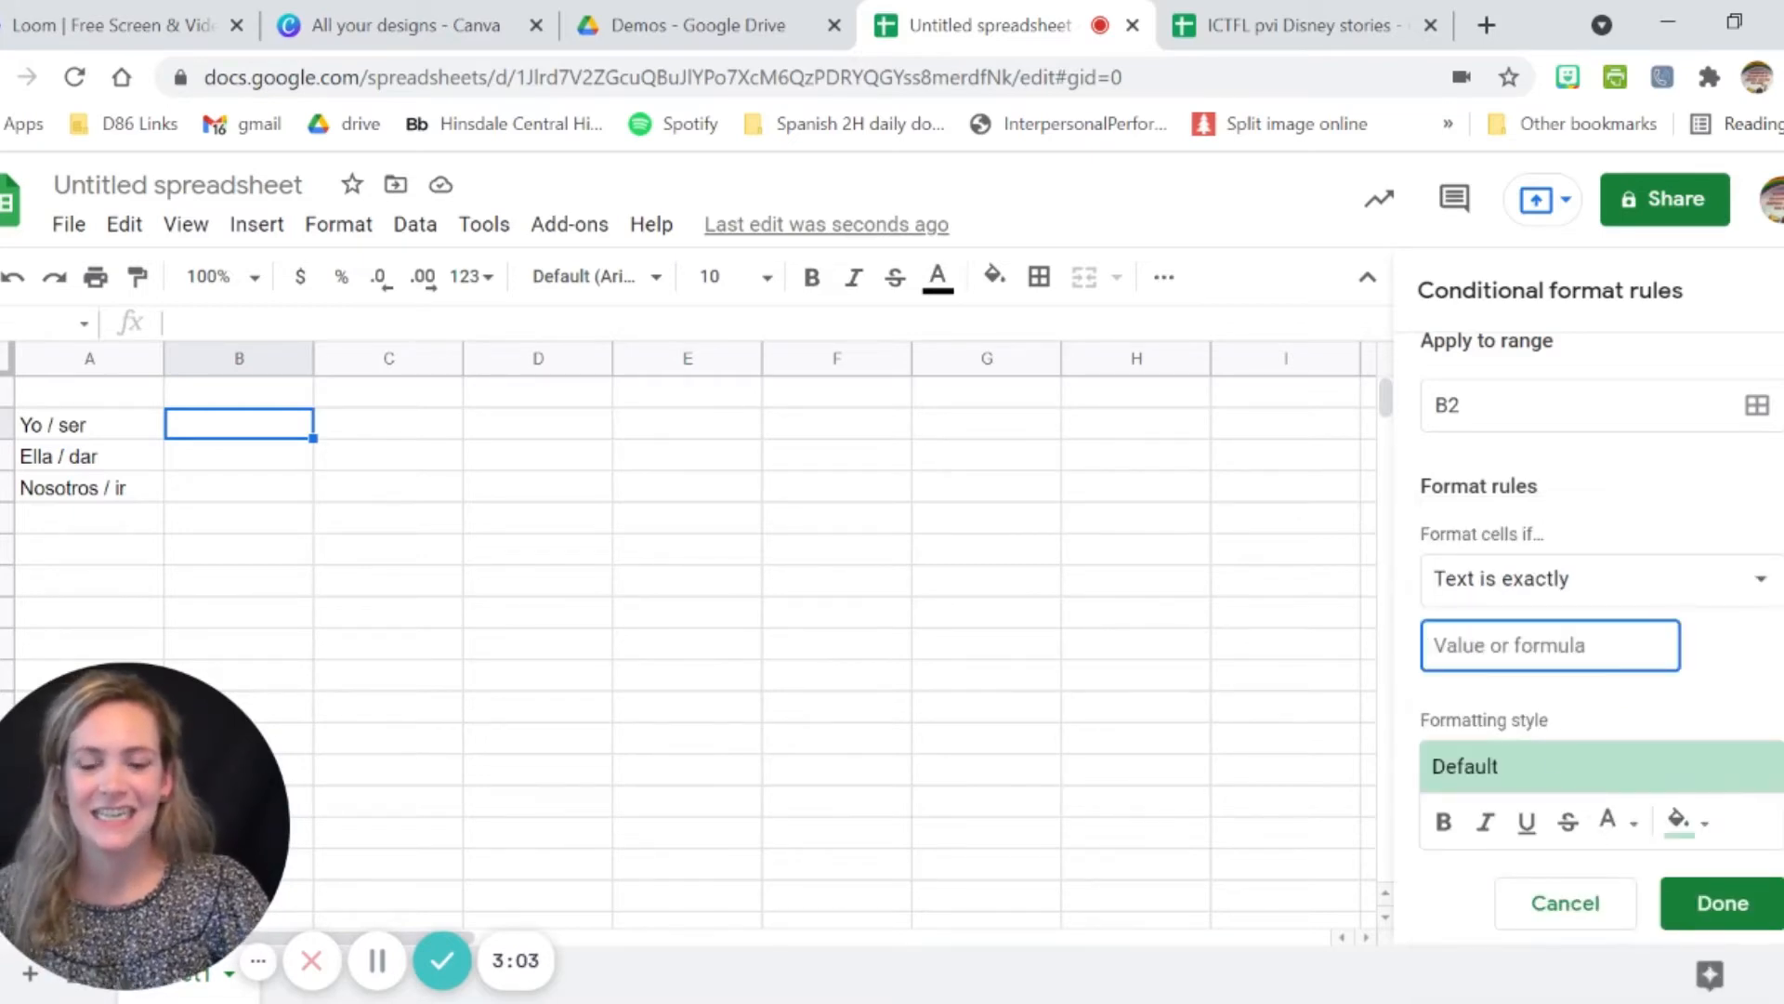
pyautogui.write('soy')
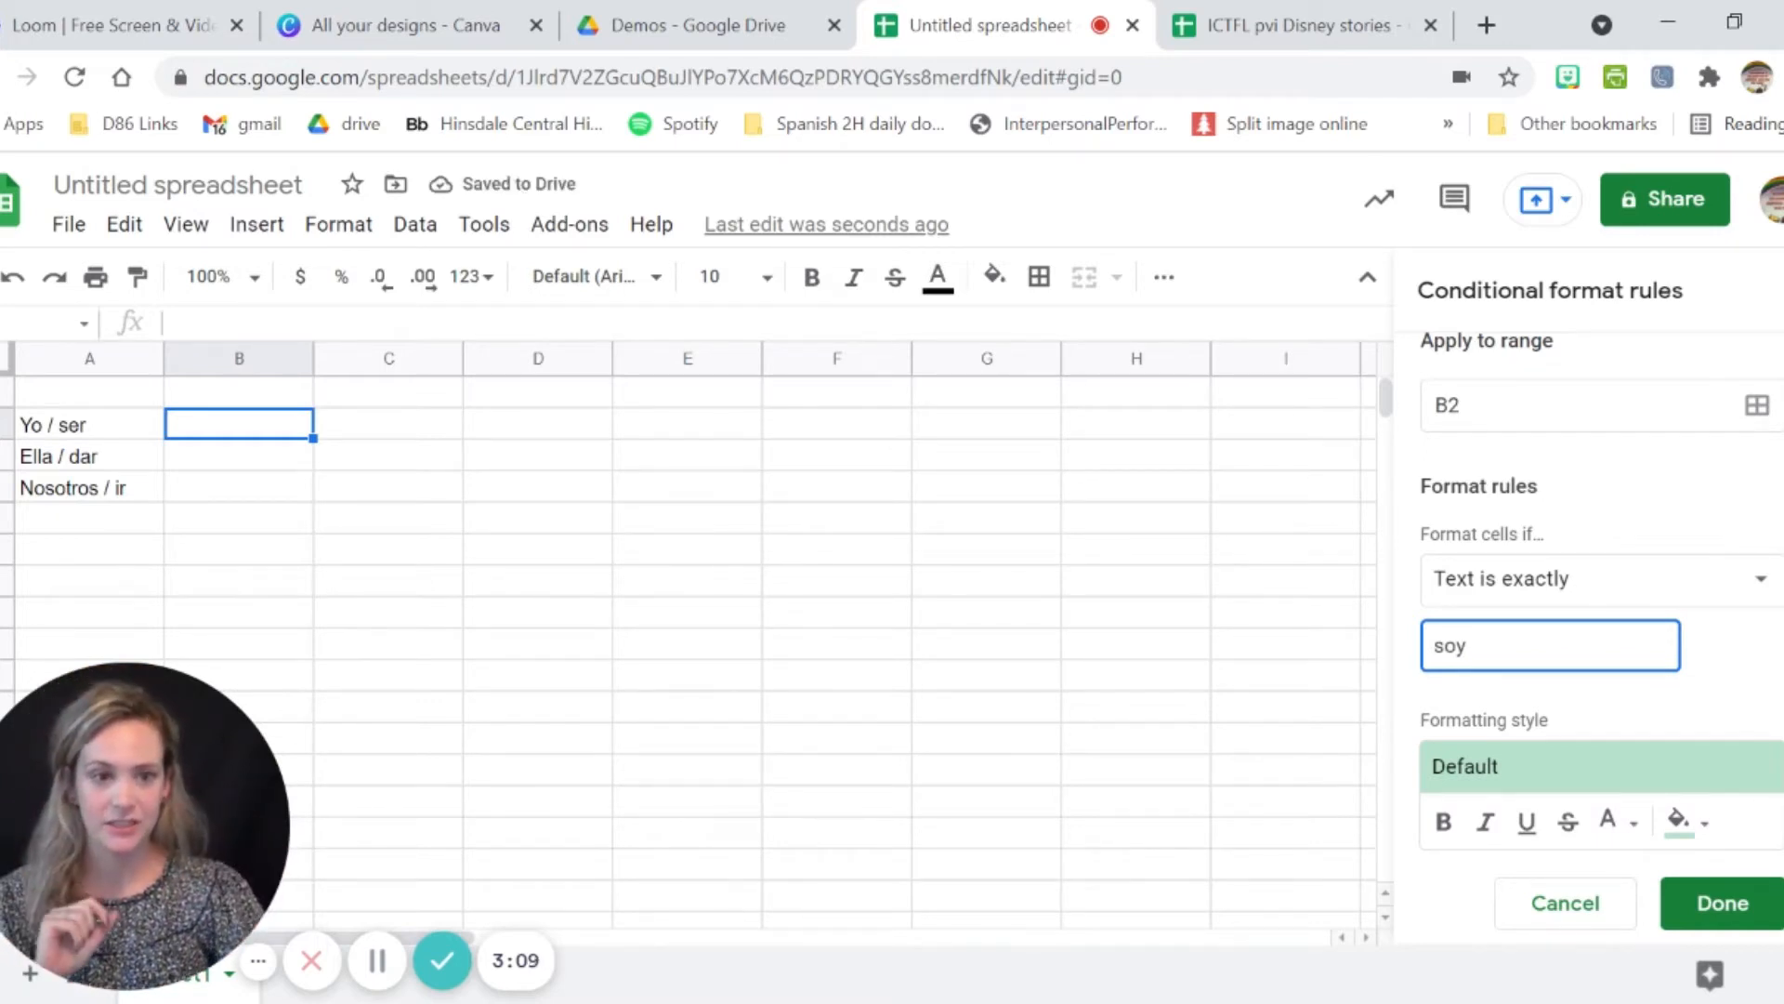
# Give the "soy" rule the default green fill style and save it.
pyautogui.click(1552, 767)
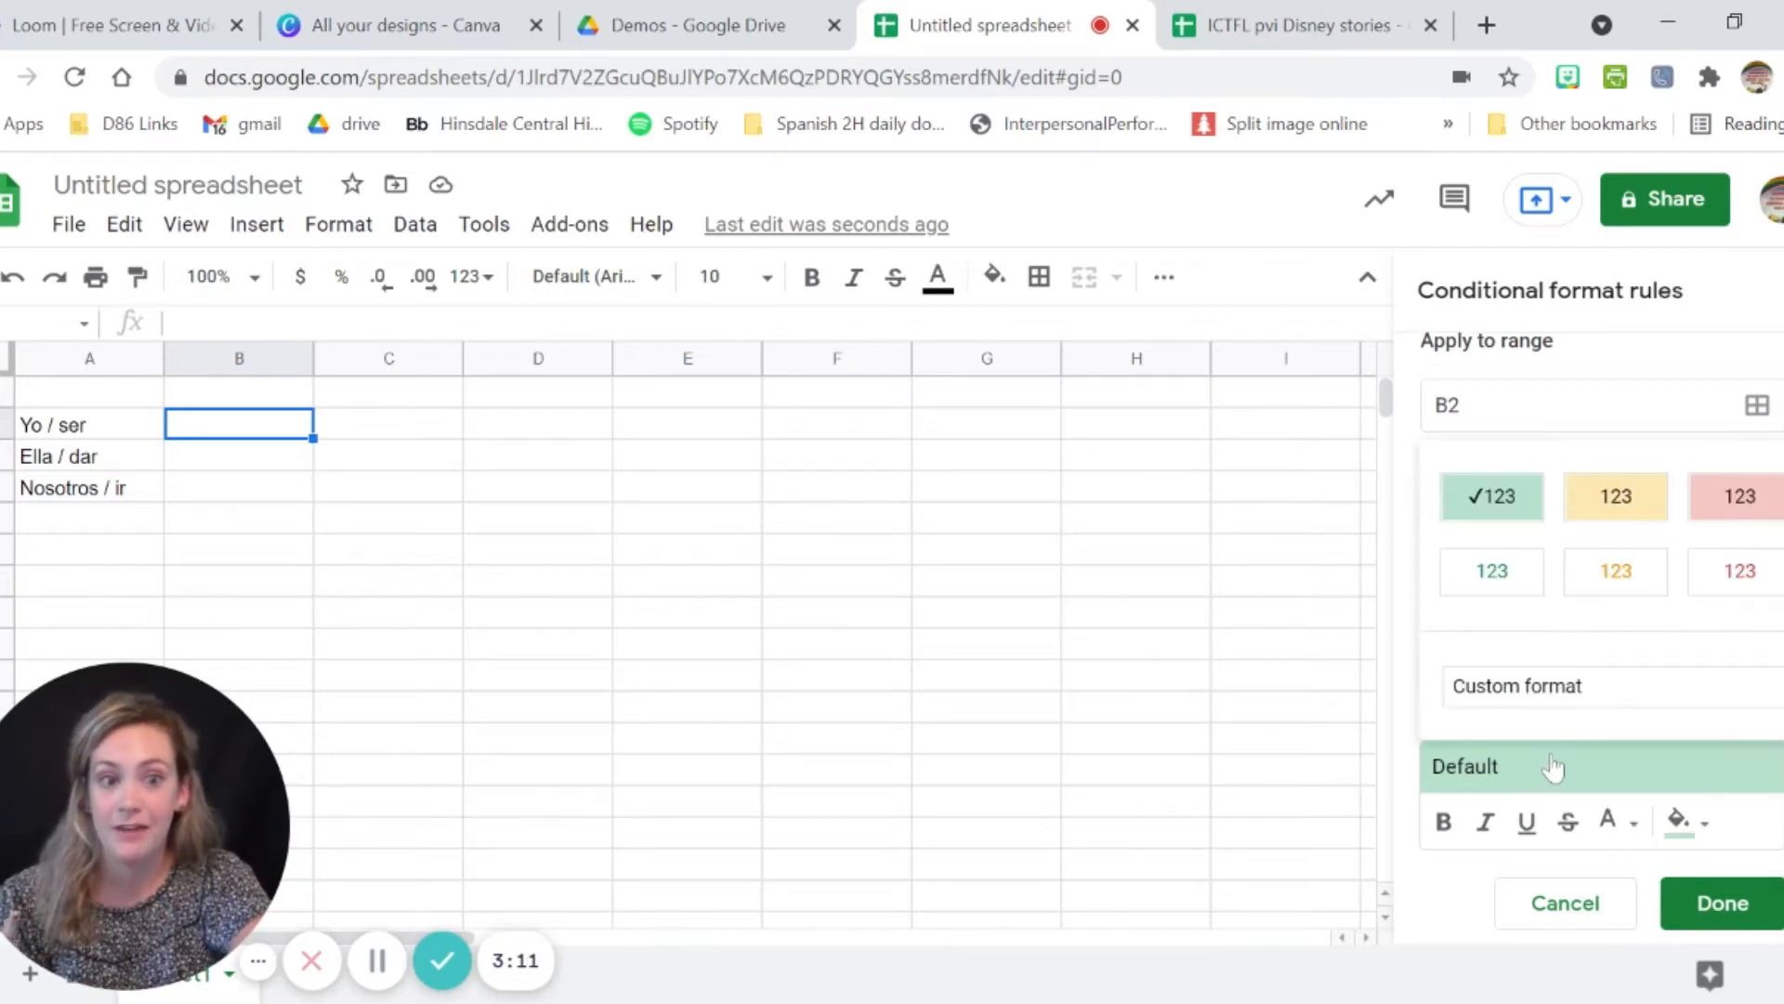
pyautogui.click(1497, 516)
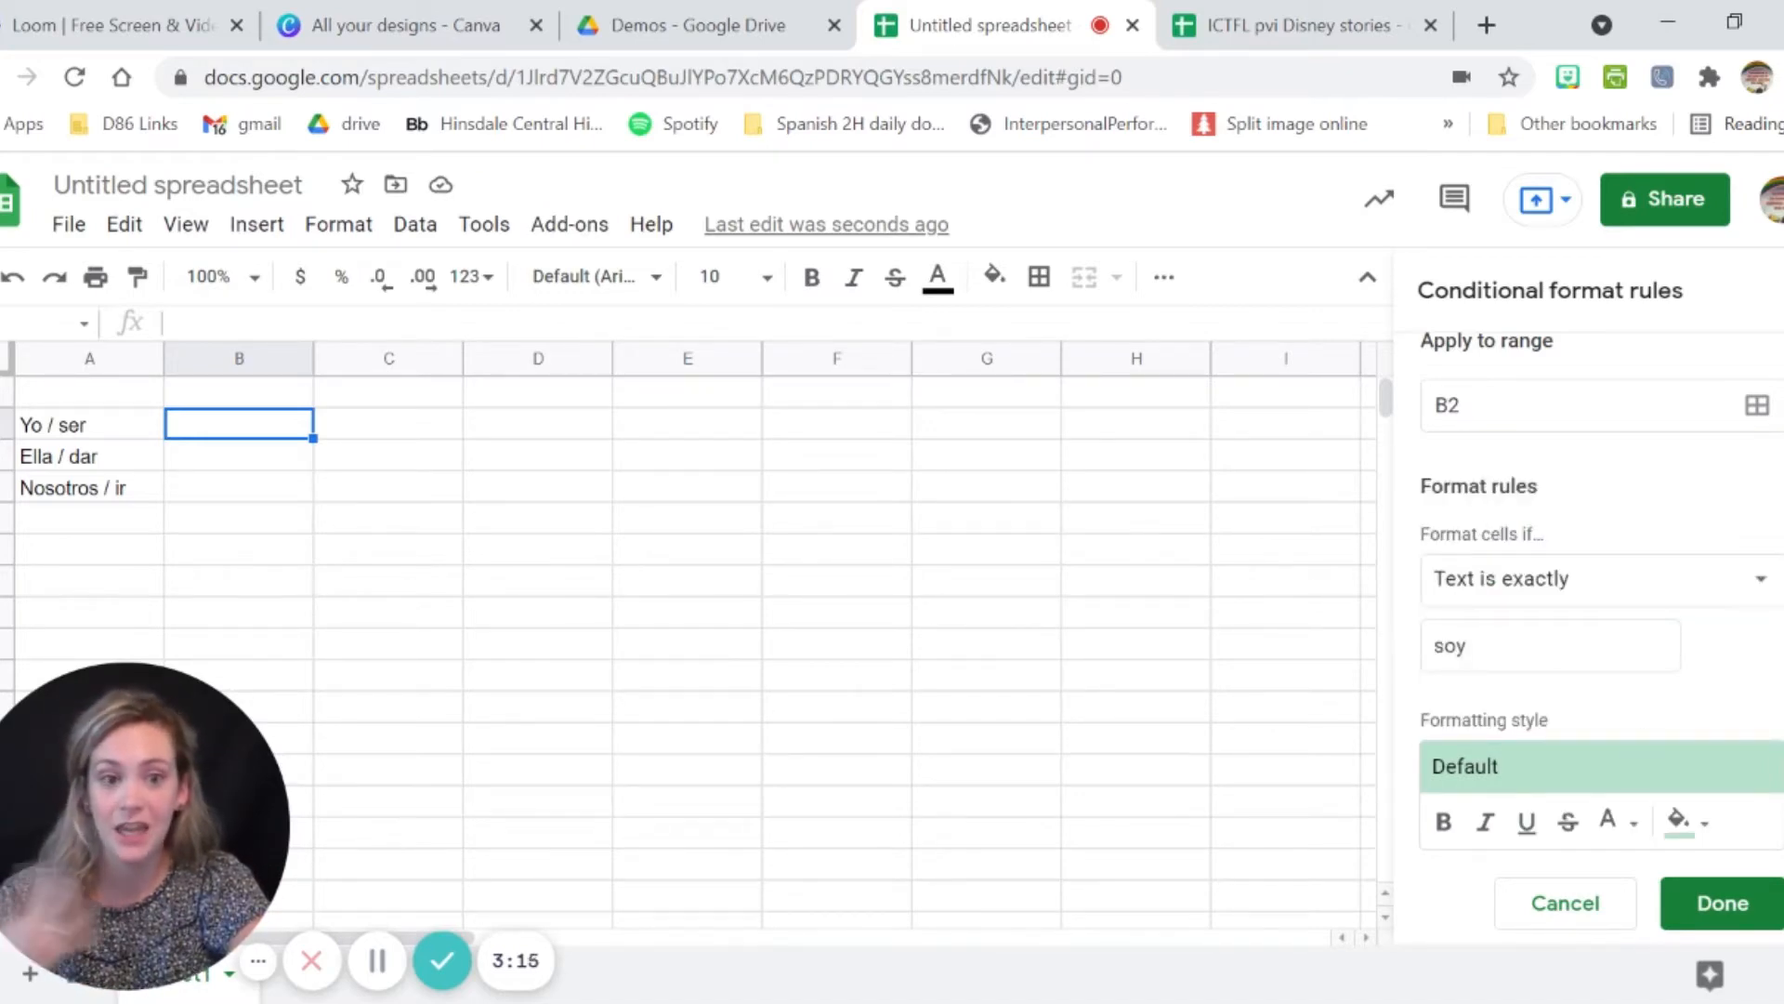
pyautogui.scroll(-1, 1736, 911)
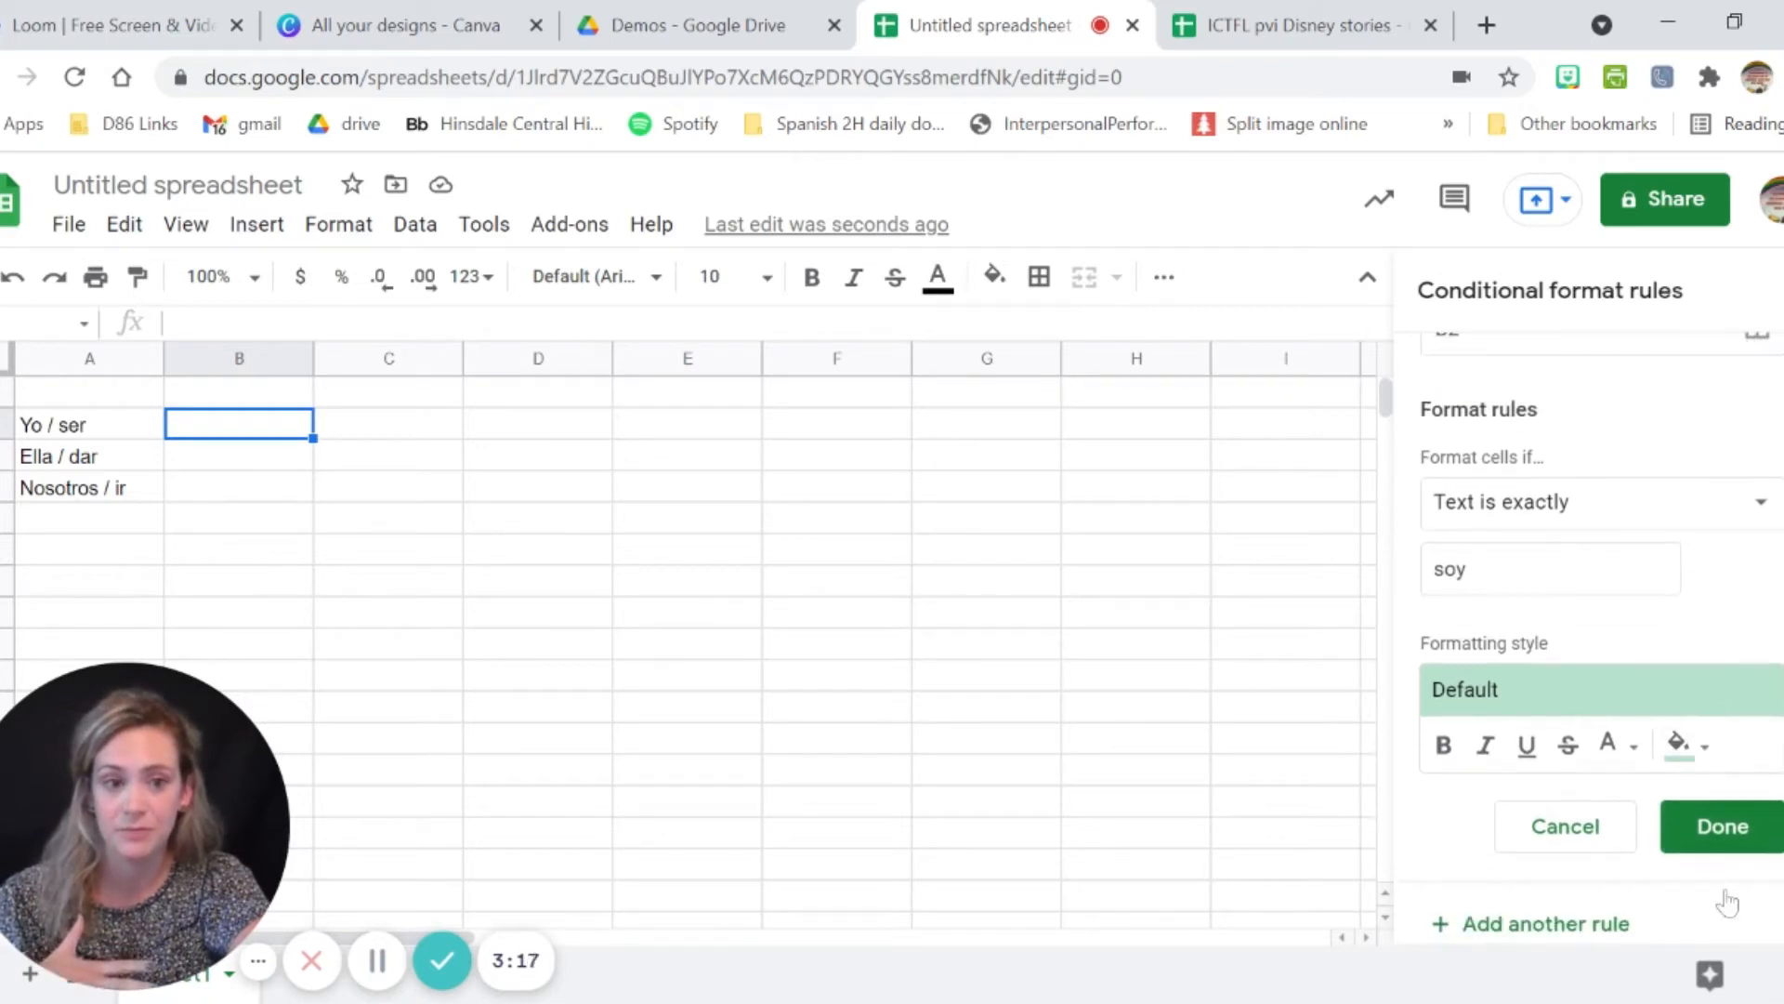
pyautogui.click(1715, 841)
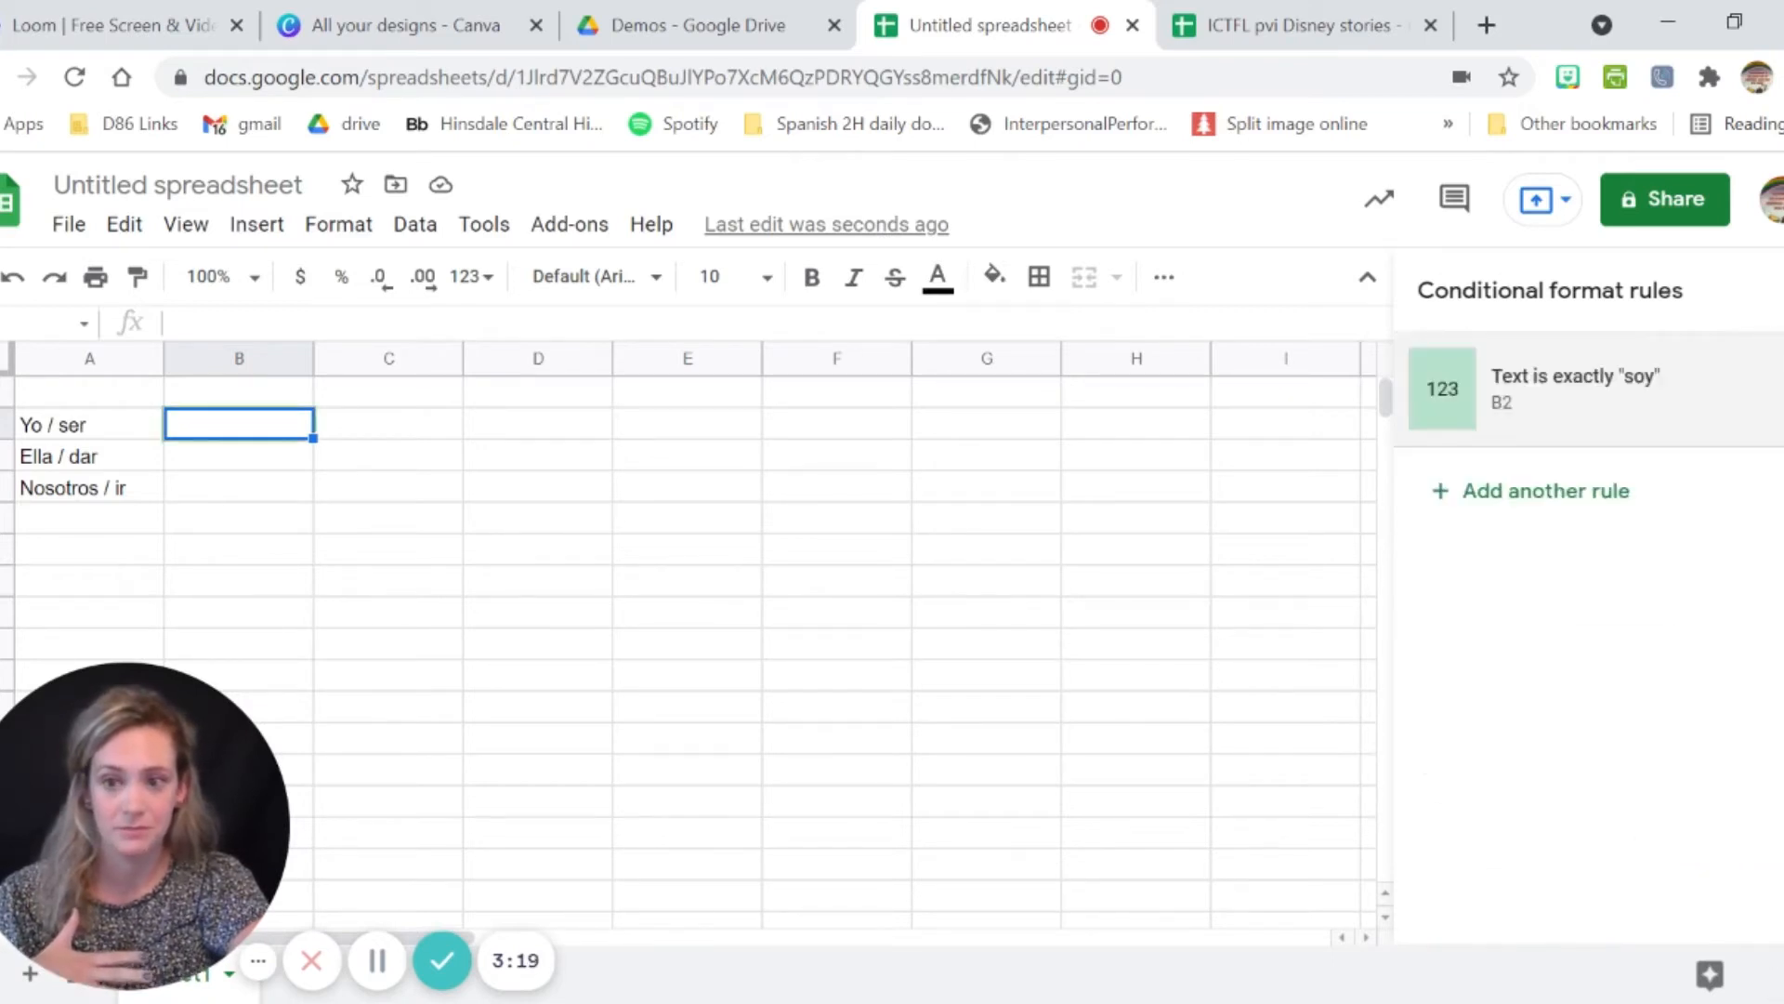
# Test the rule in B2 with the answers "es" and "soy", clearing the cell after the test.
pyautogui.click(395, 493)
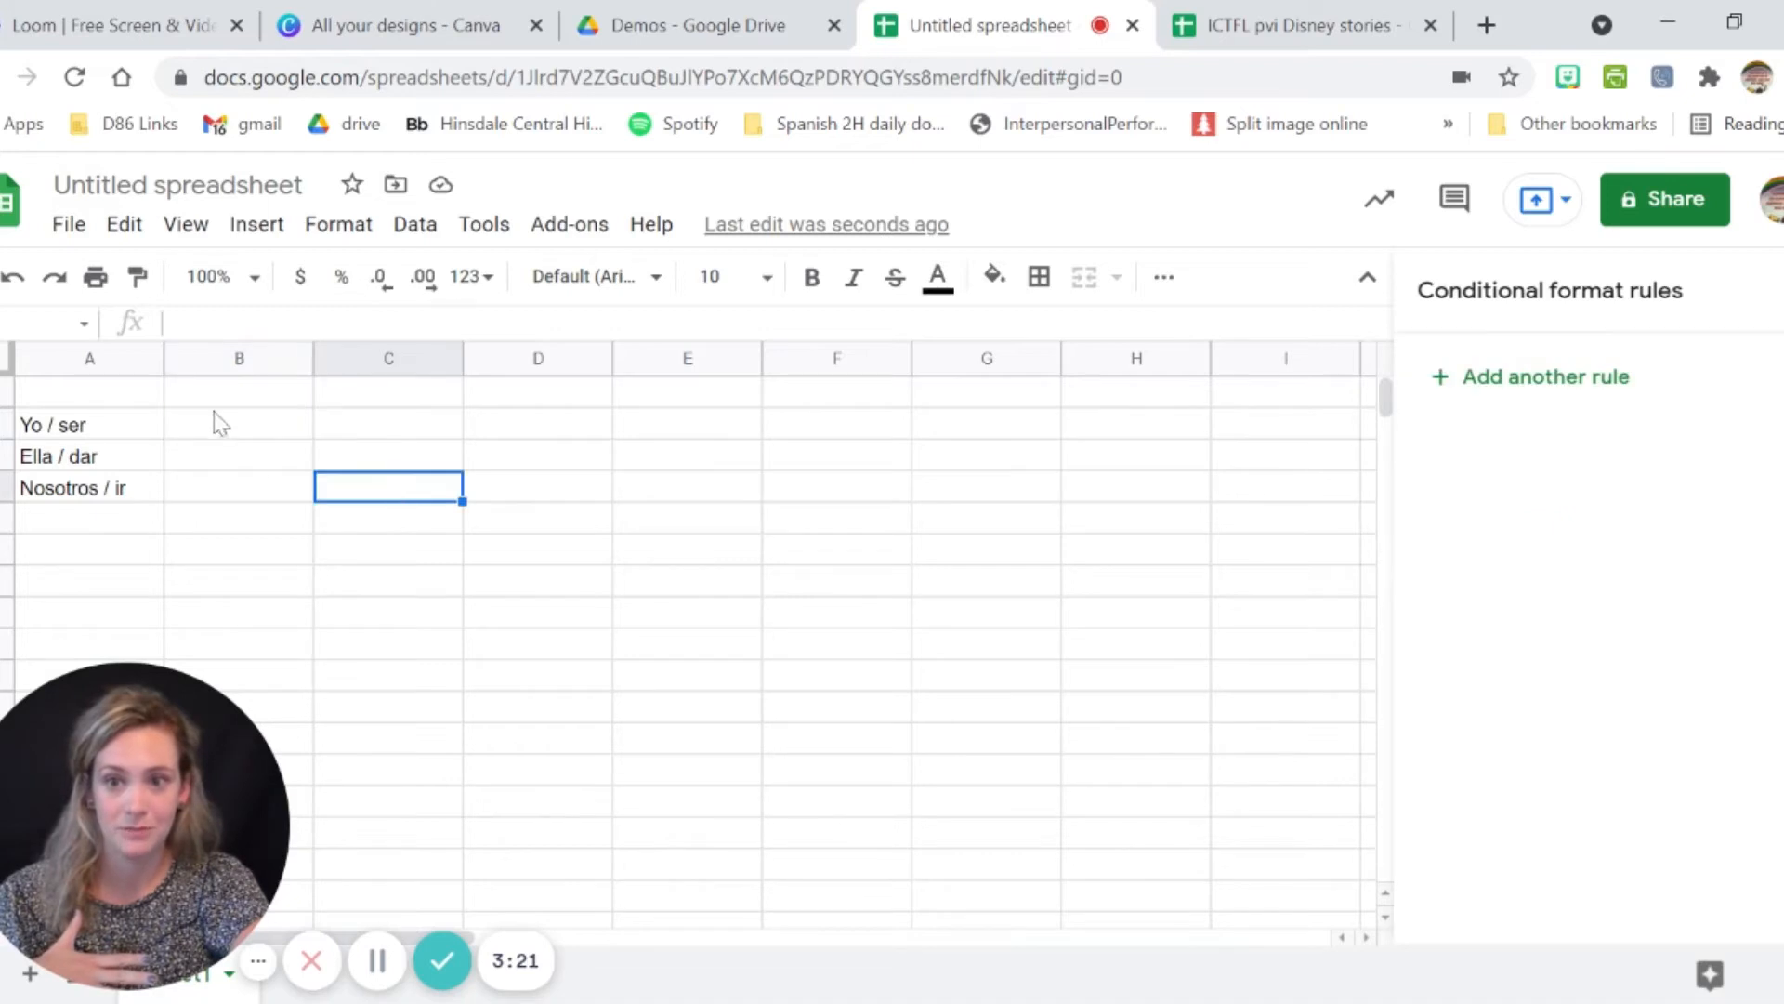
pyautogui.click(215, 425)
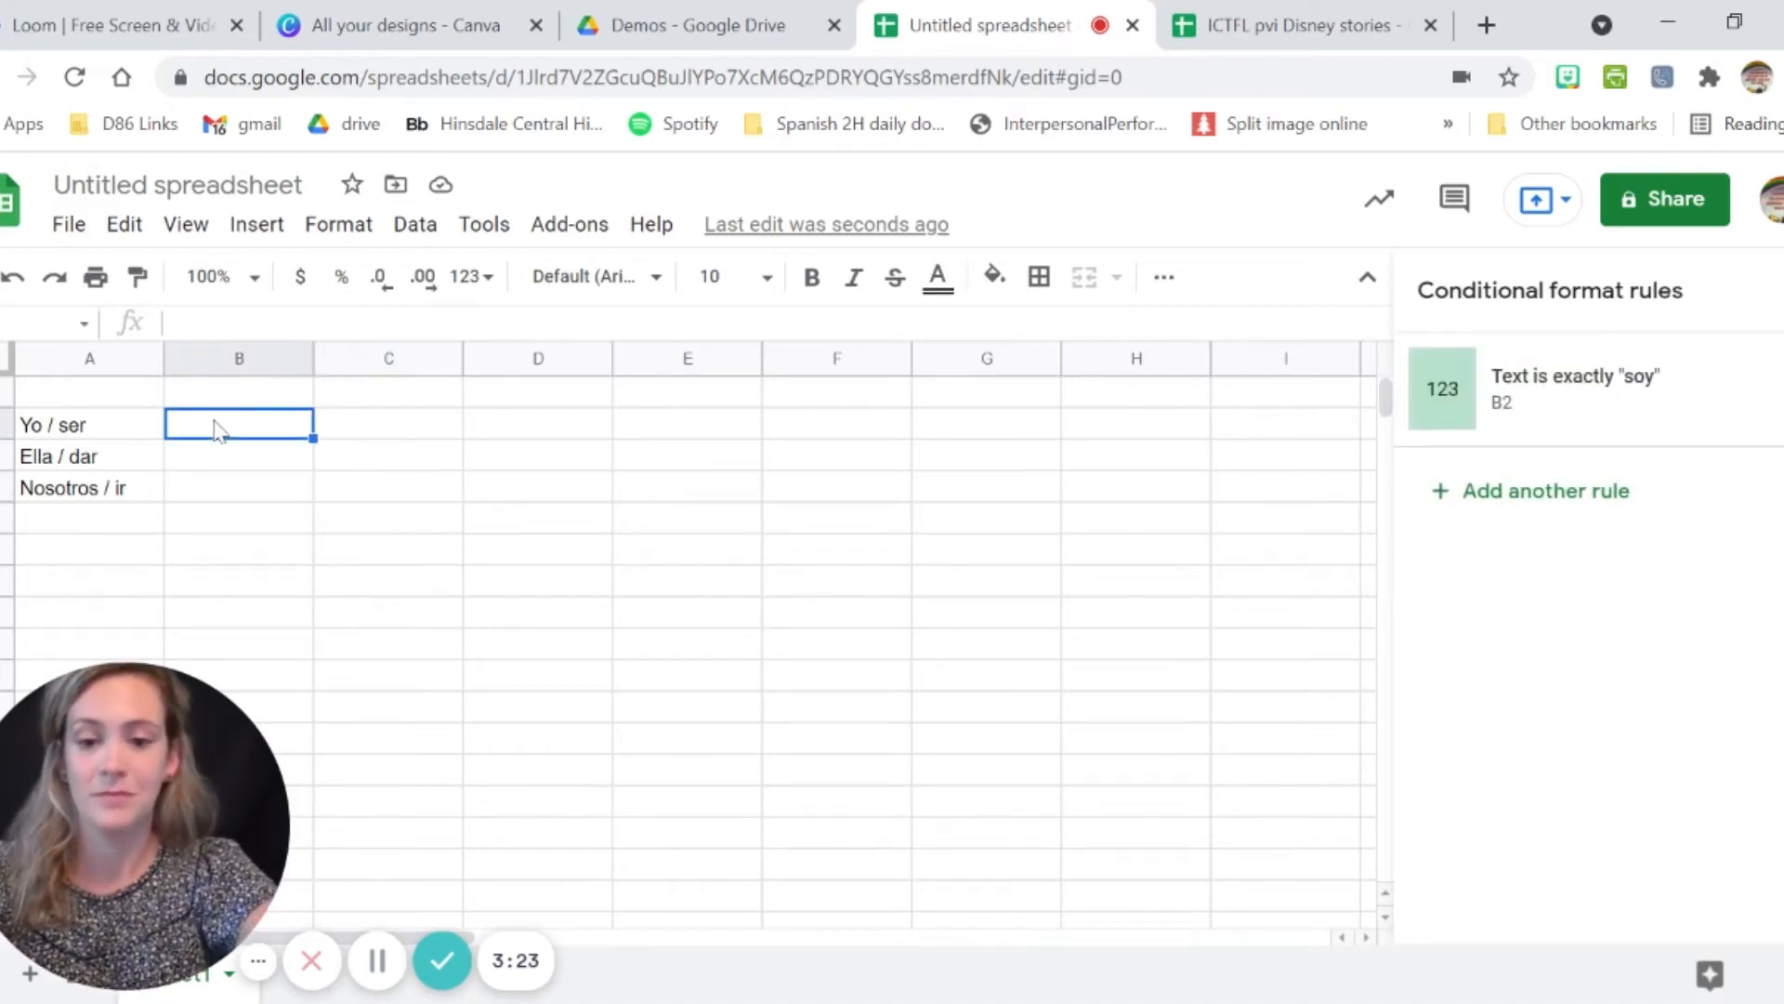
pyautogui.write('es')
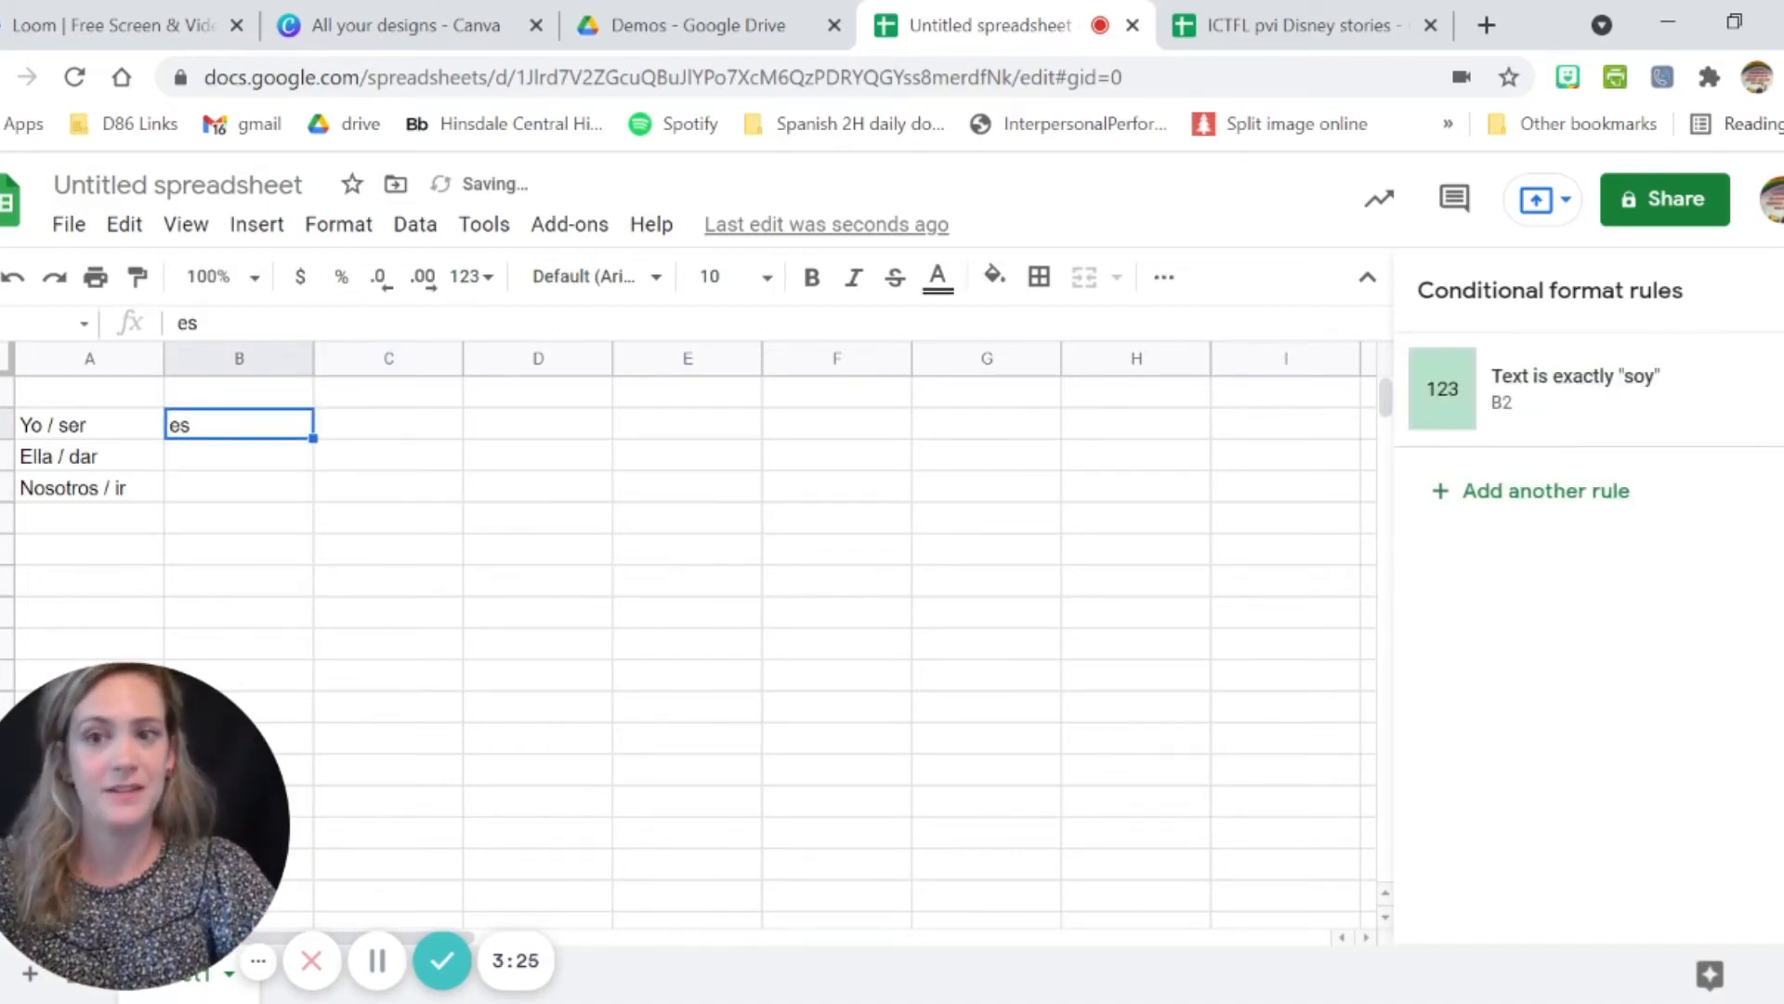
pyautogui.press('BackSpace')
pyautogui.press('BackSpace')
pyautogui.write('soy')
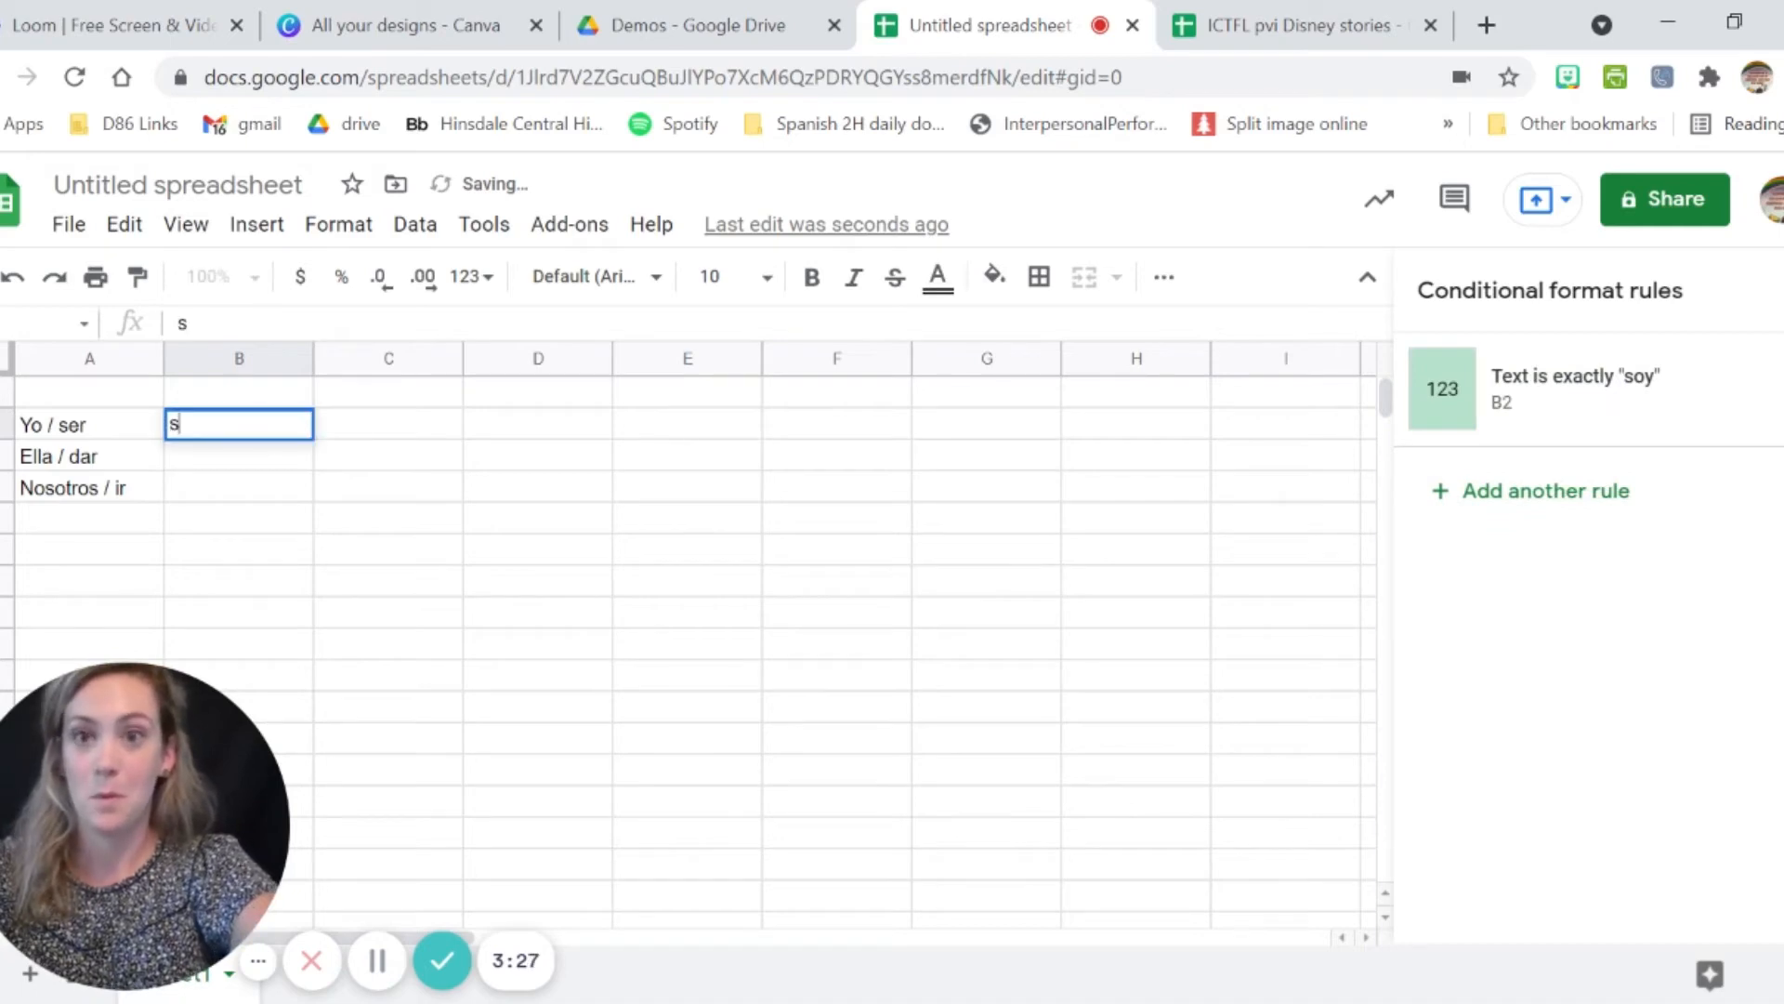
pyautogui.press('Return')
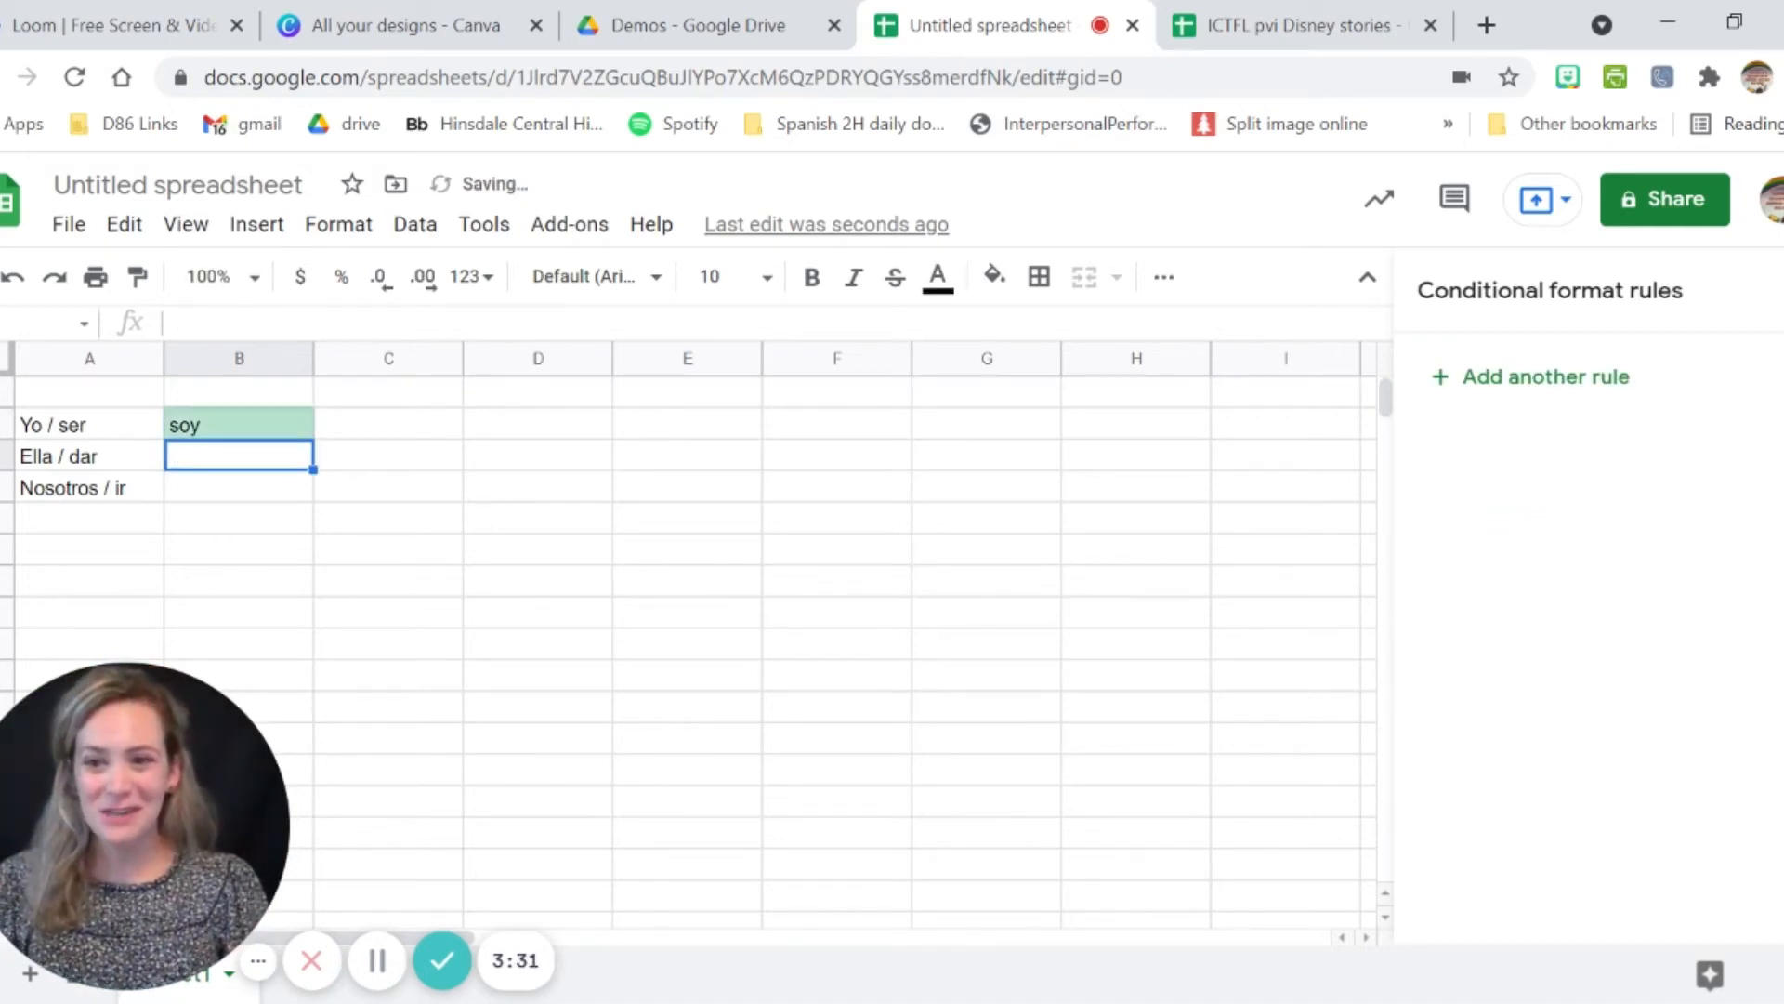
pyautogui.click(216, 424)
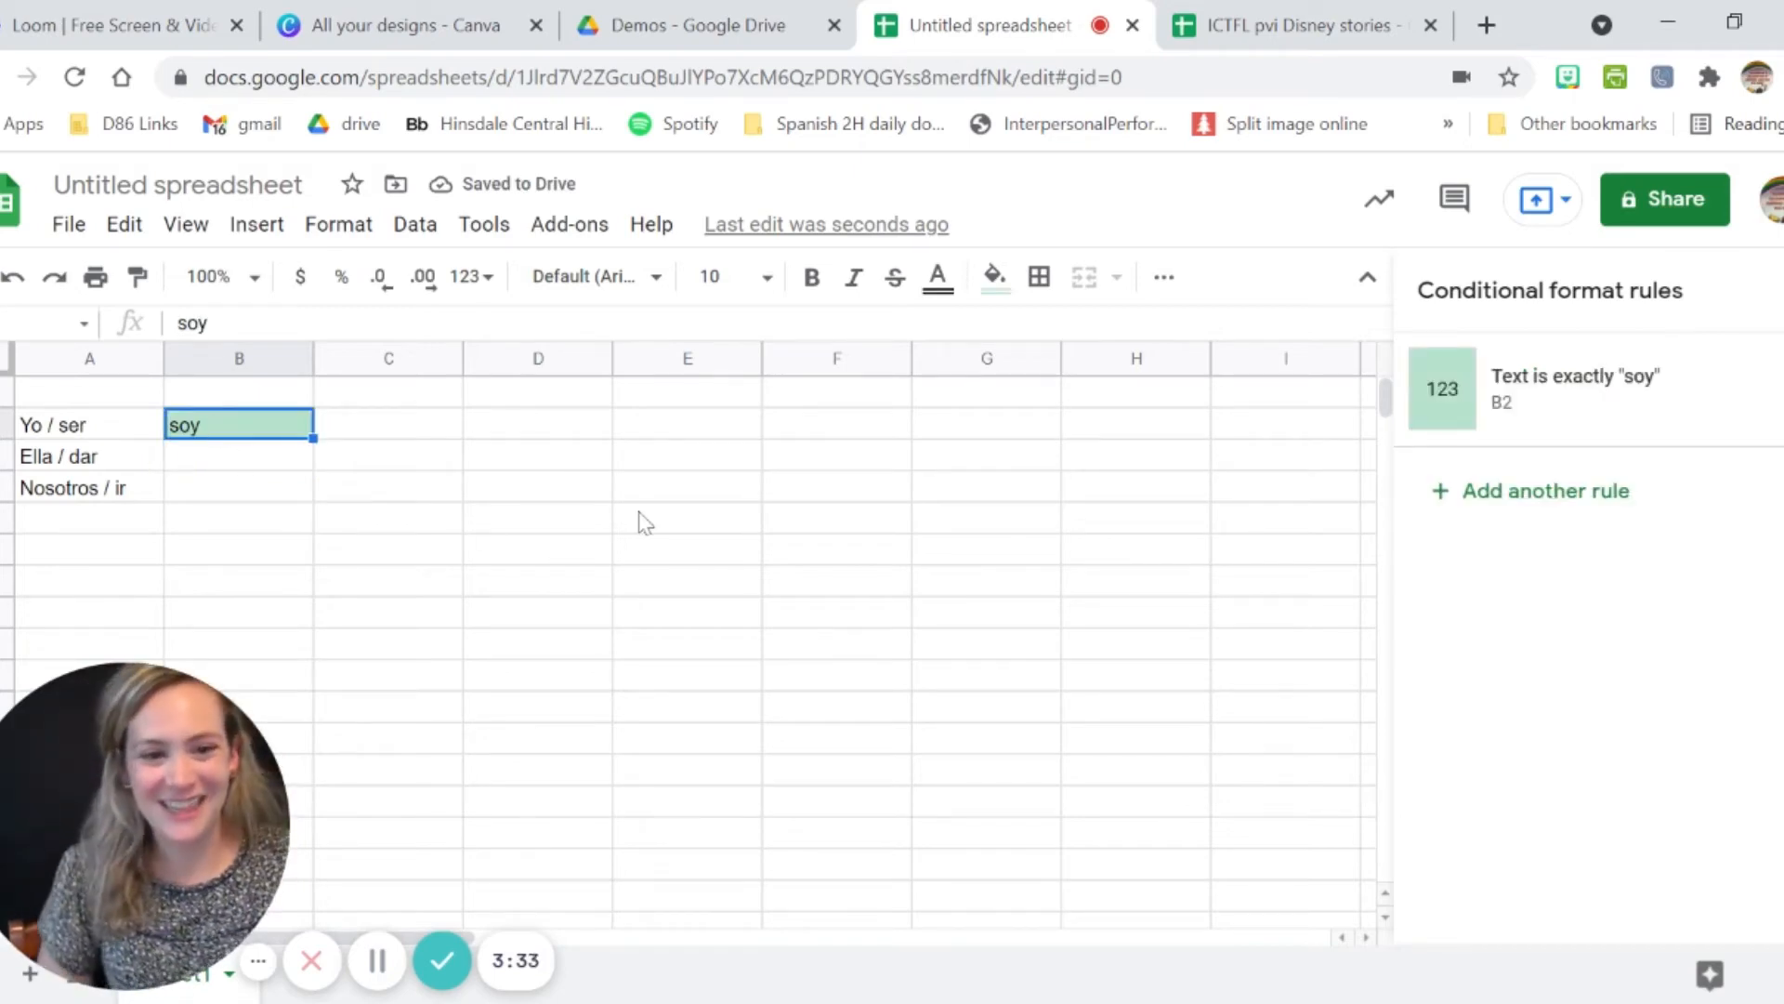
pyautogui.press('Delete')
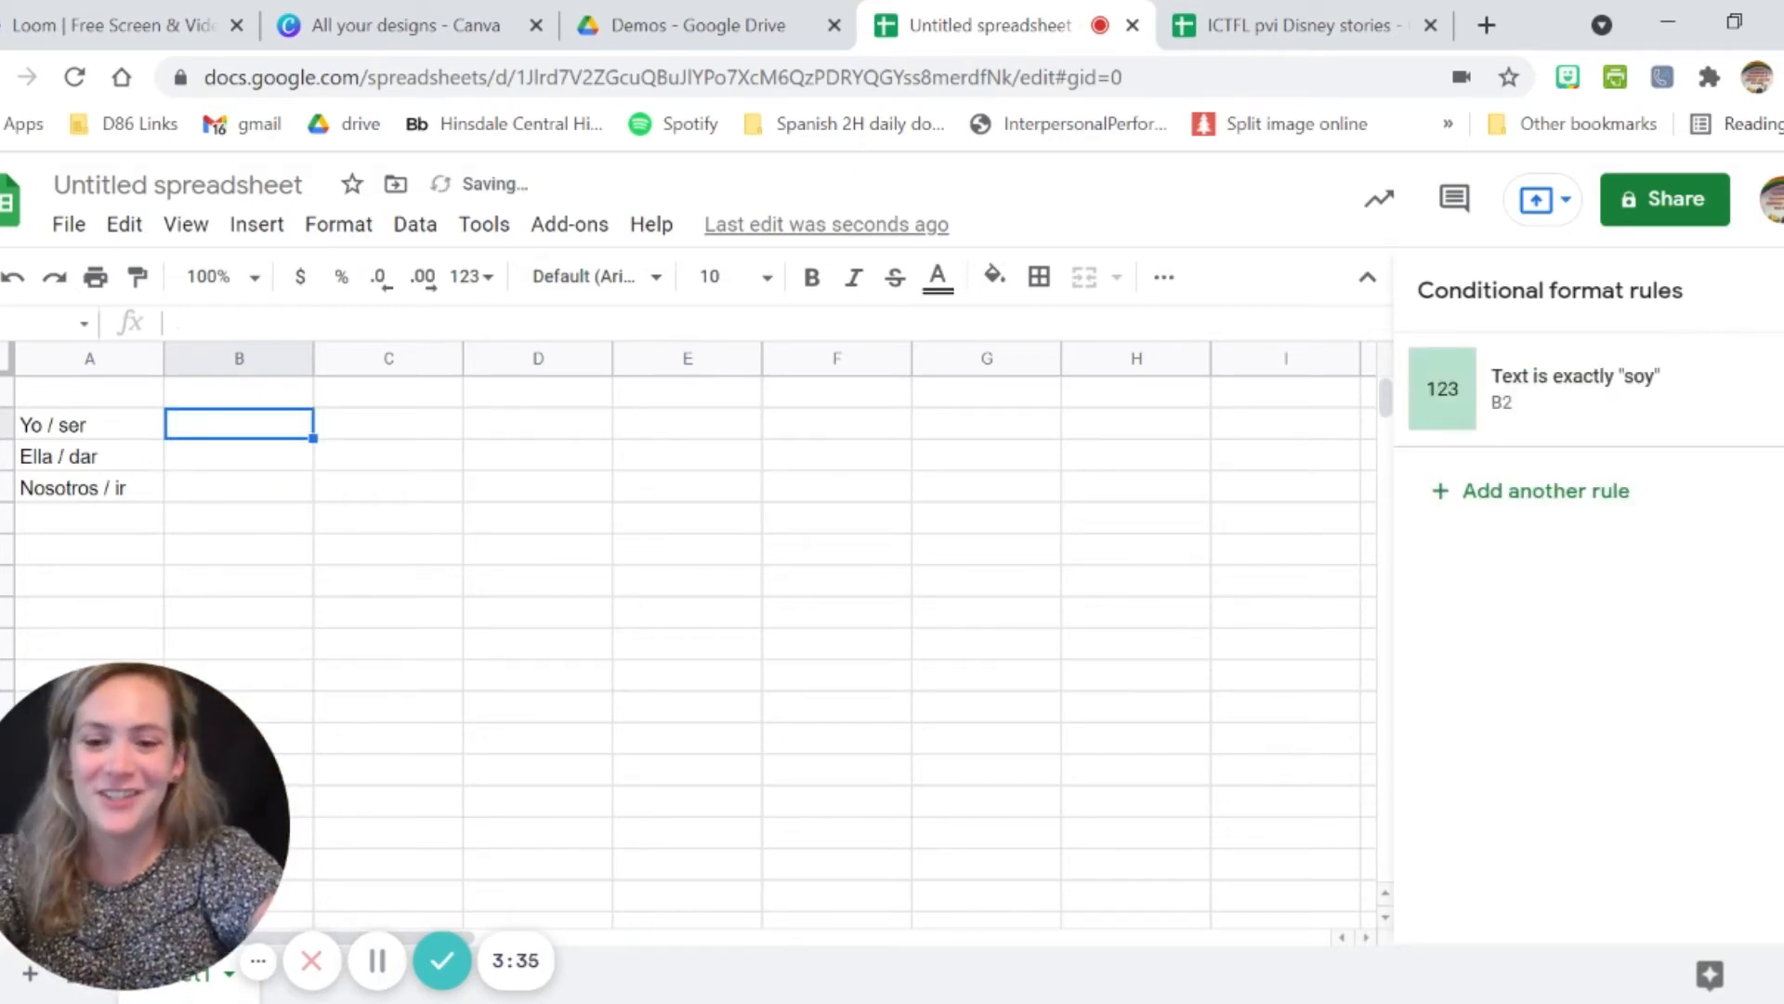
# Fill in the answers "soy", "da" and "vamos" beside the three prompts in cells B2 to B4.
pyautogui.write('soy')
pyautogui.press('Return')
pyautogui.write('da')
pyautogui.press('Return')
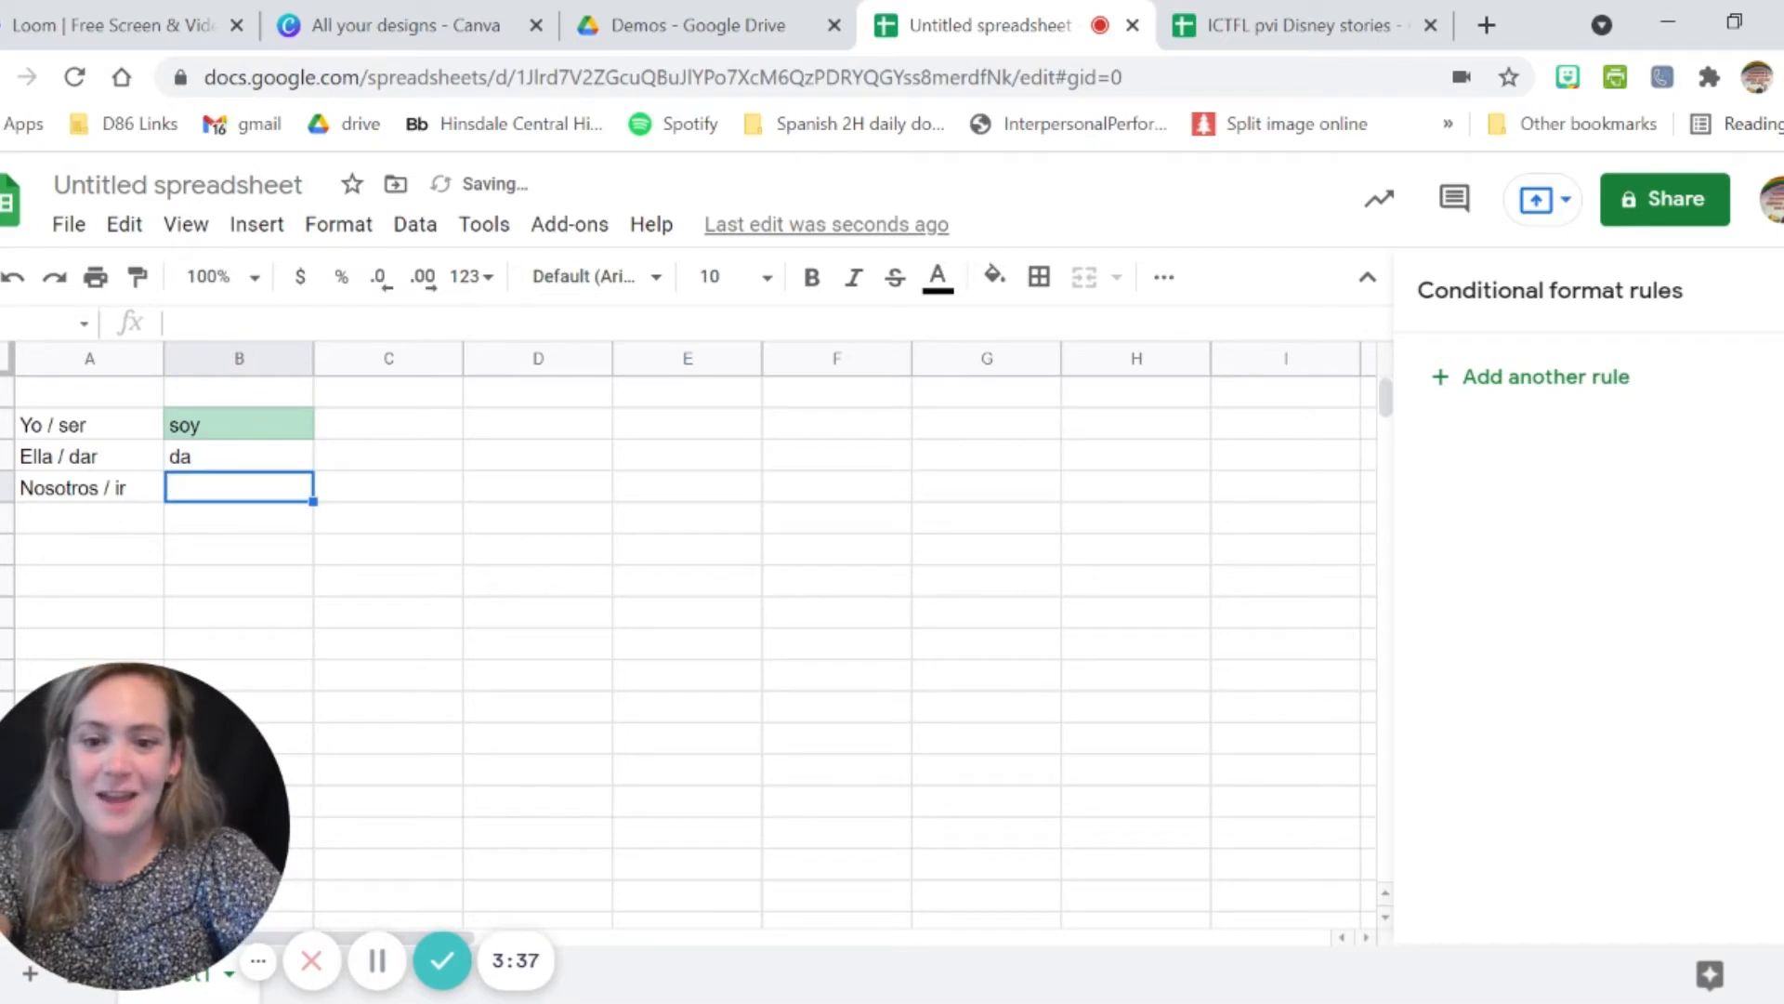
pyautogui.write('vamos')
pyautogui.press('Return')
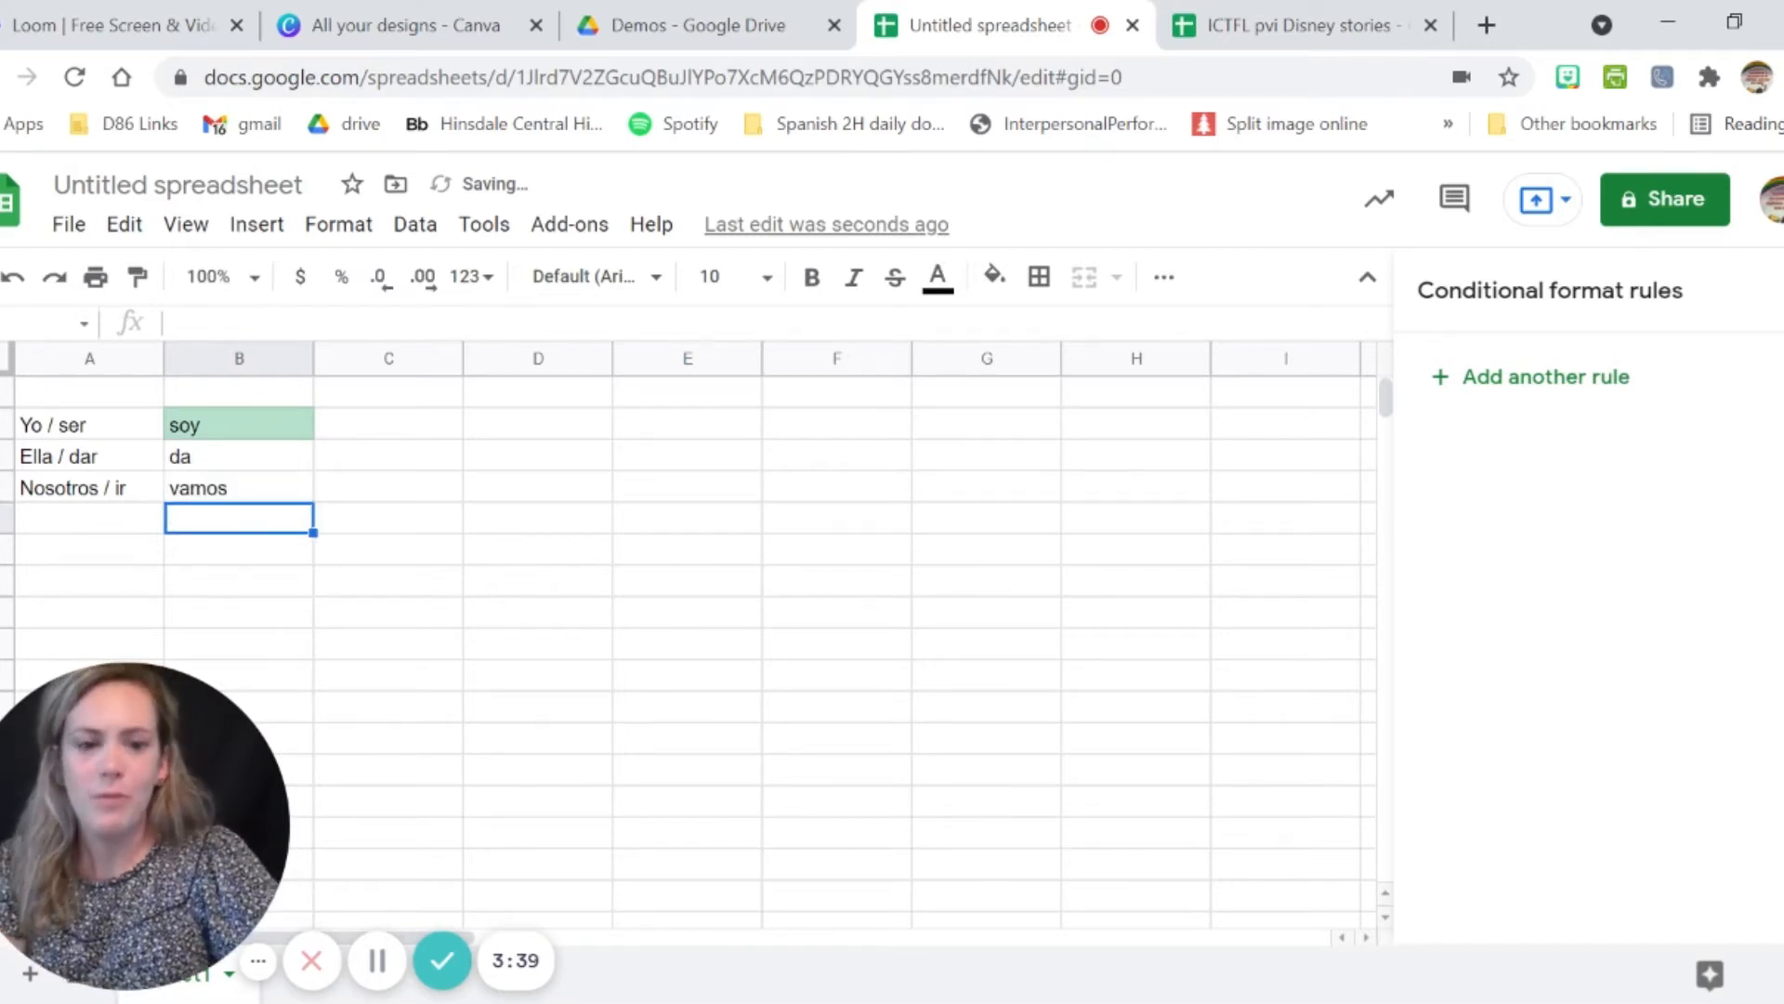
# Clear the answer "da" from the cell beside "Ella / dar".
pyautogui.press('Up')
pyautogui.press('Up')
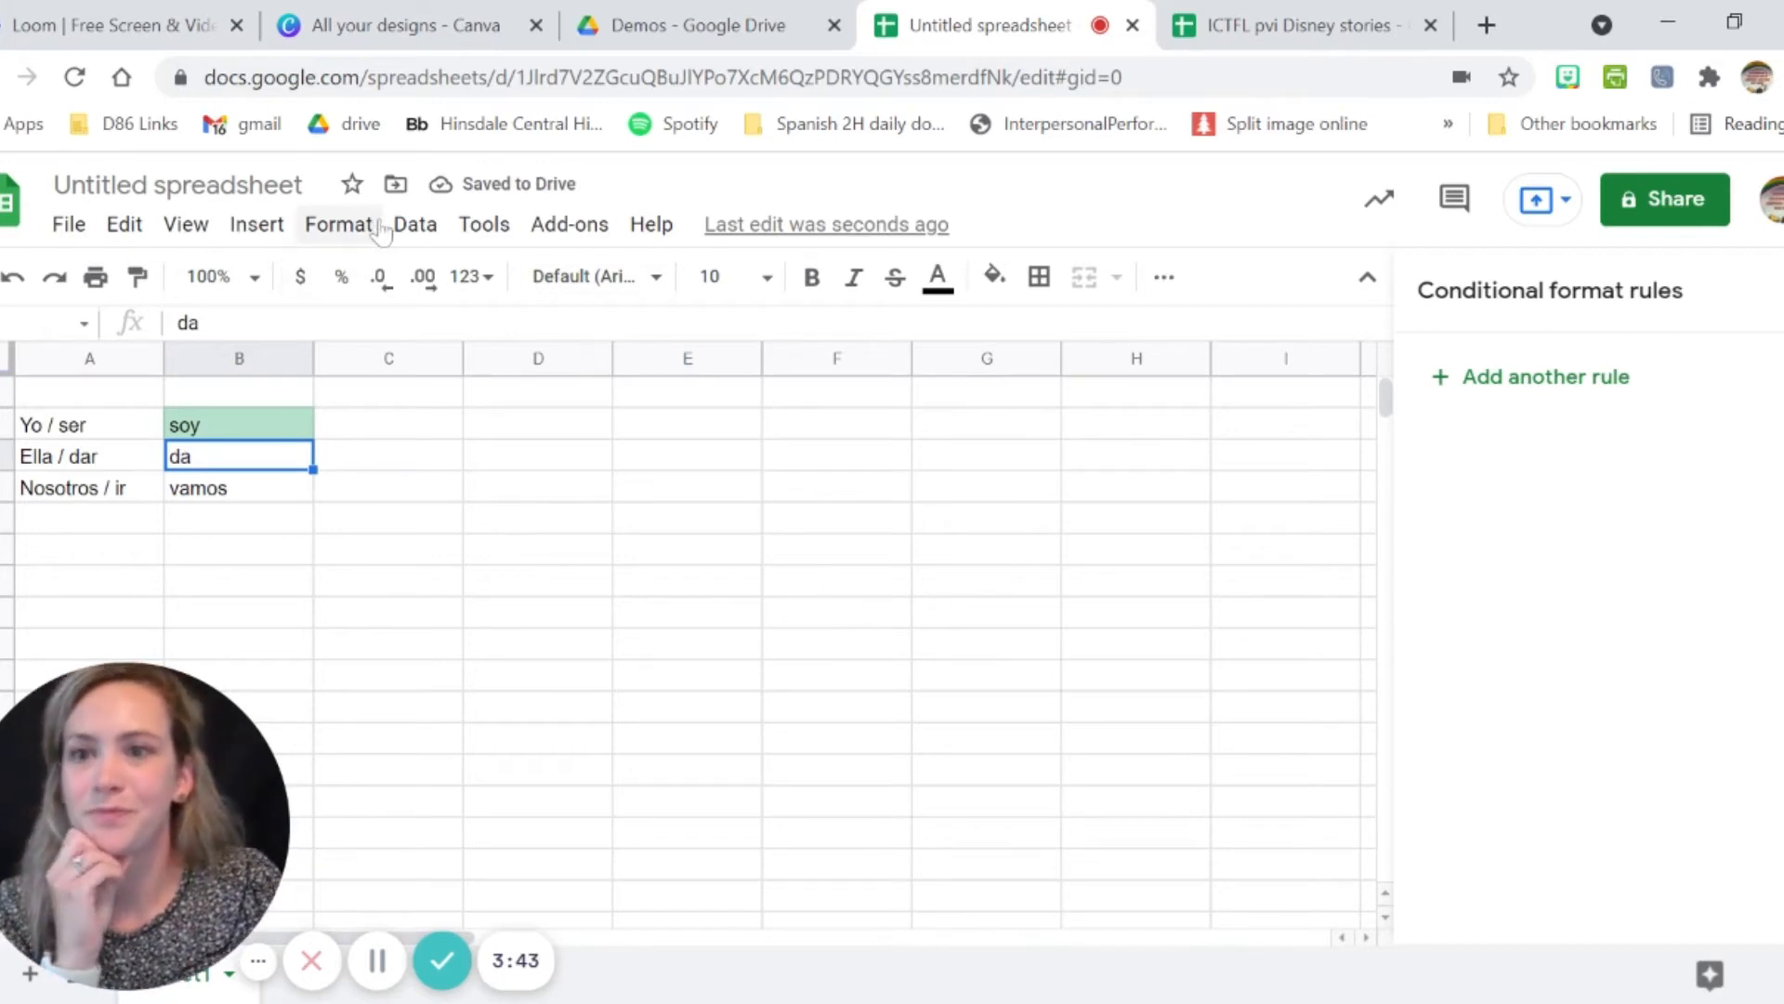
pyautogui.press('Delete')
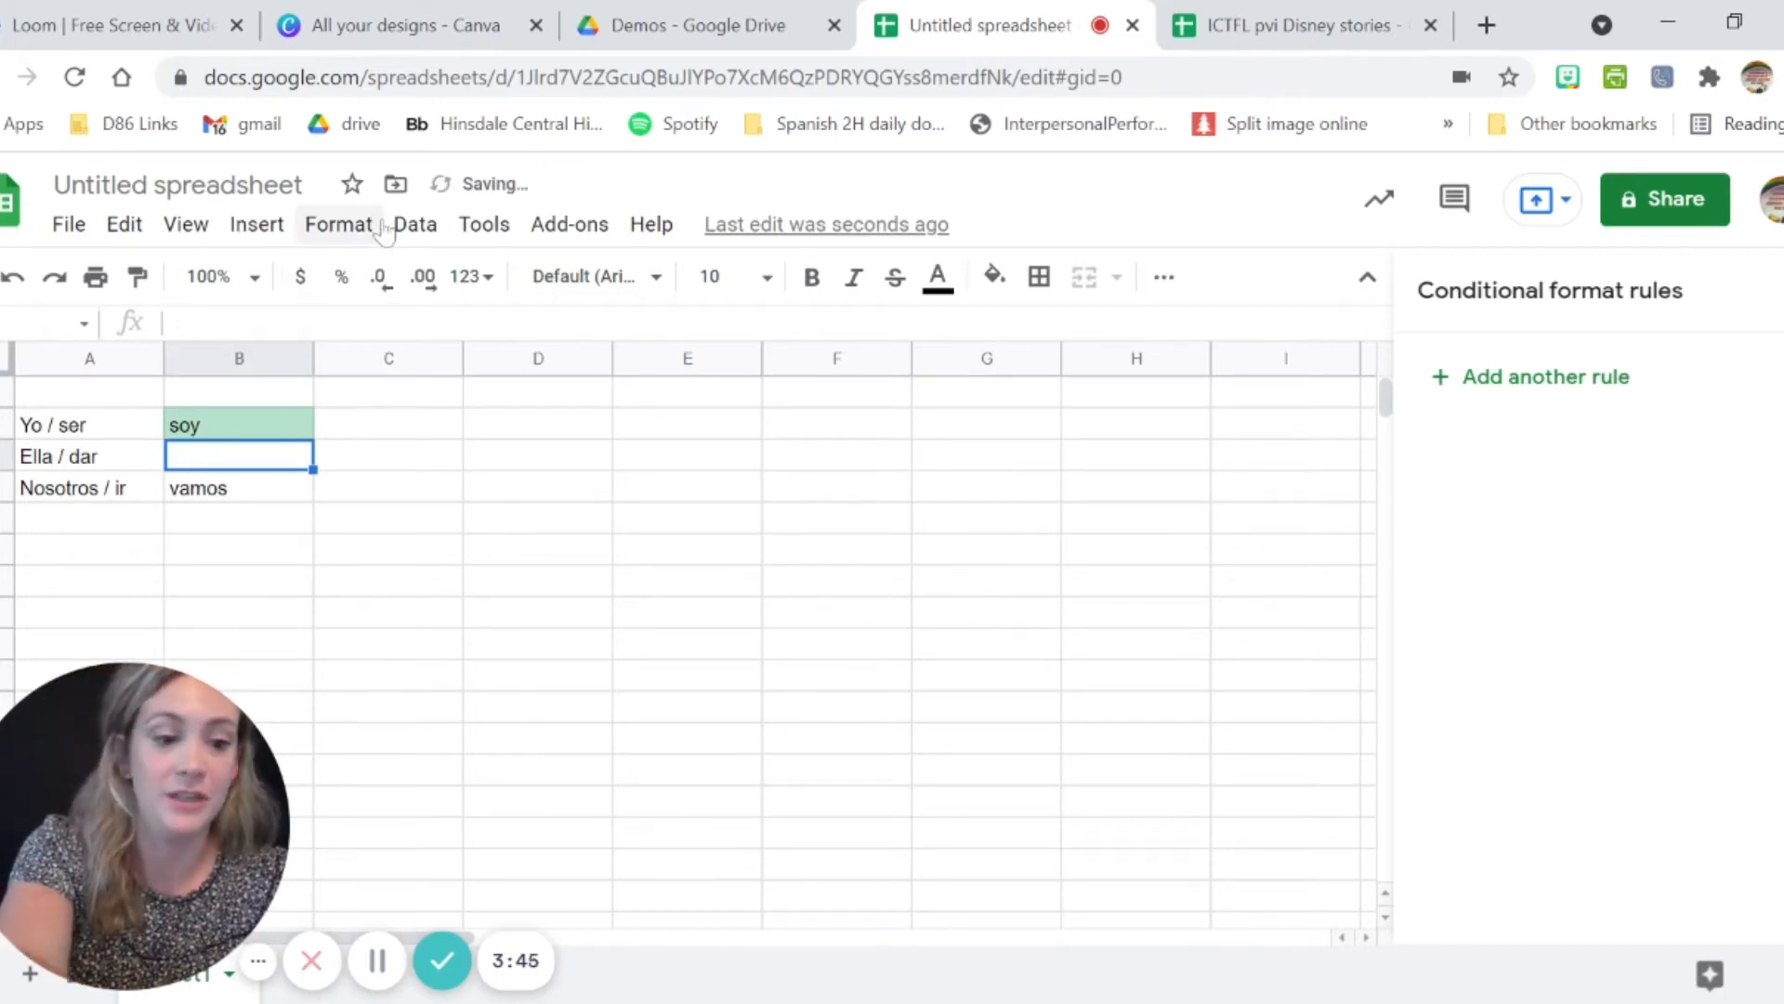
# Clear the answer "vamos" from cell B4 and start a new conditional formatting rule for cell B3.
pyautogui.press('Down')
pyautogui.press('Delete')
pyautogui.click(265, 462)
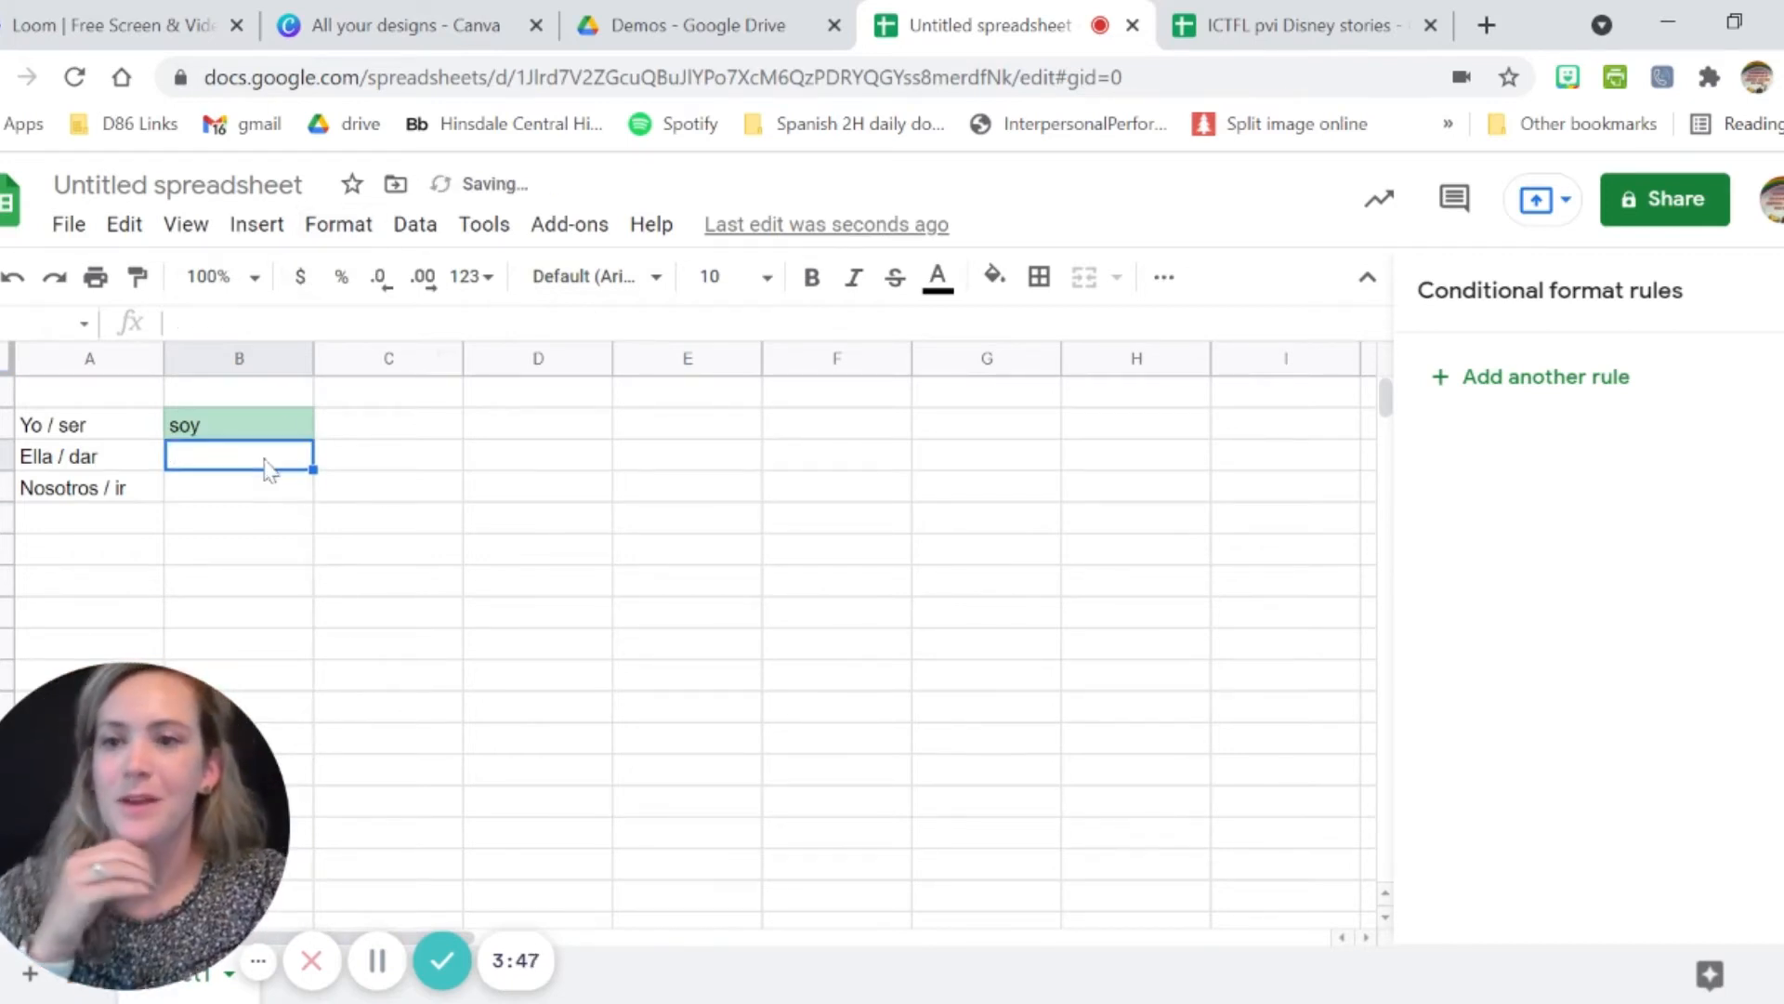
pyautogui.click(364, 230)
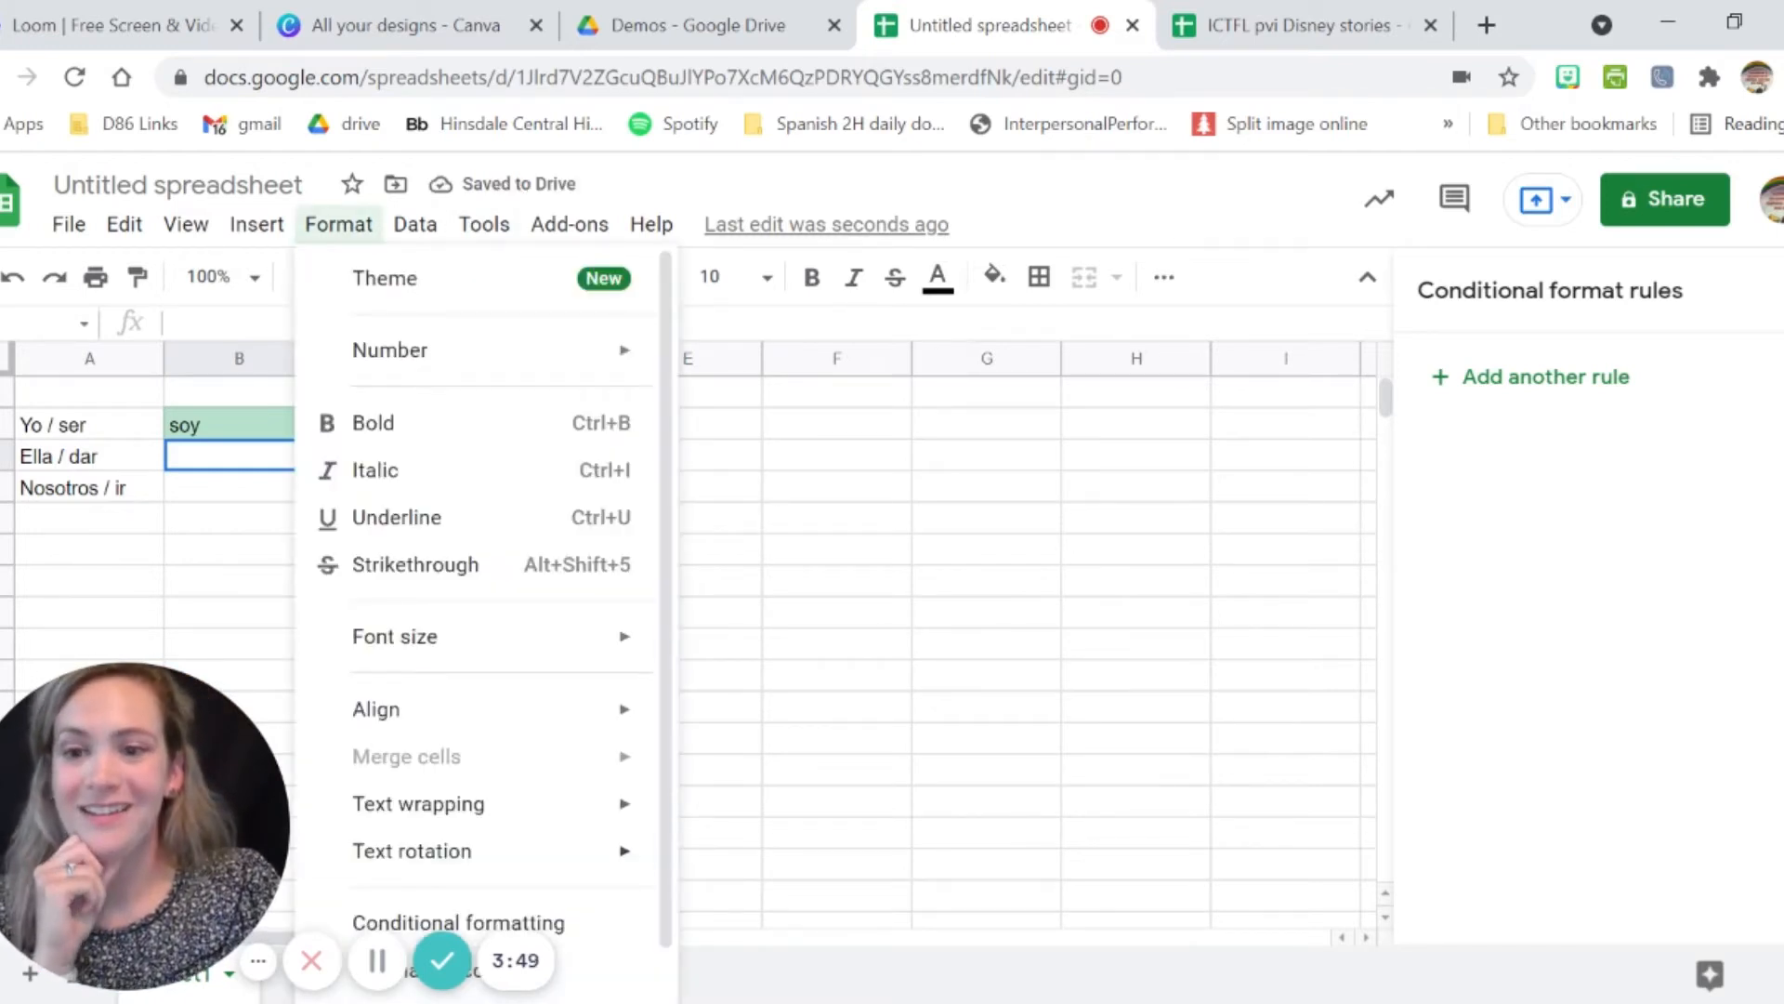
pyautogui.click(423, 915)
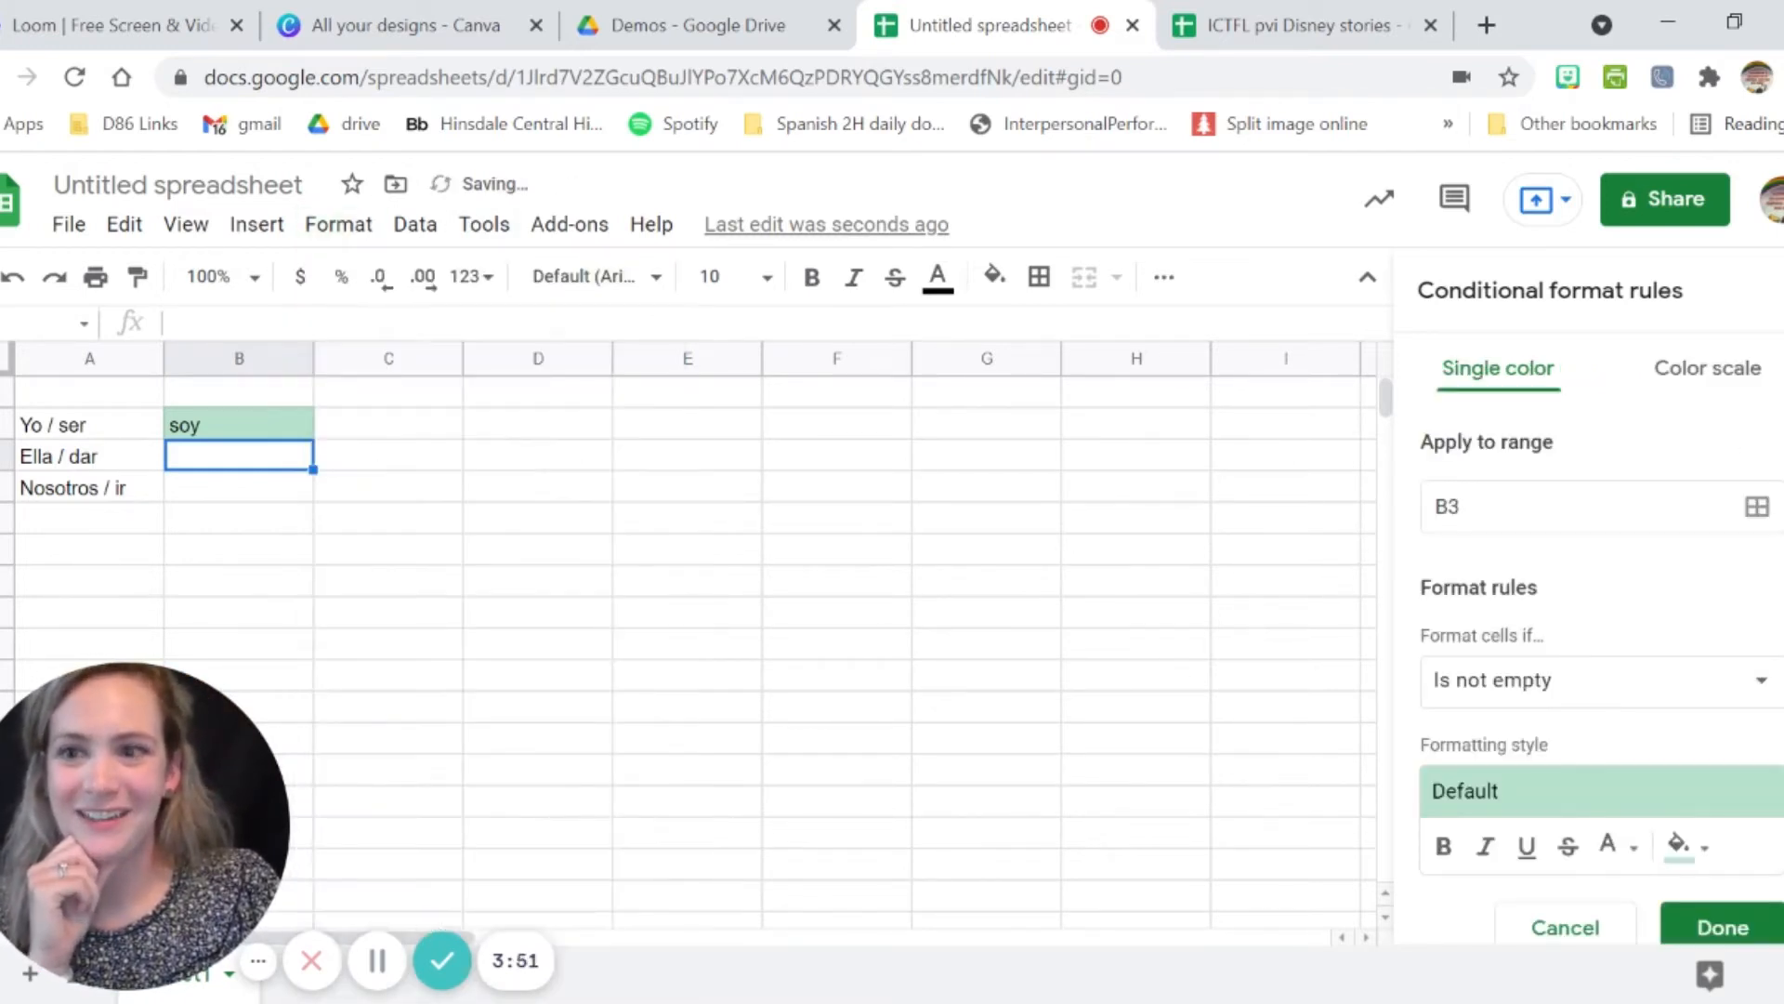
# Set the B3 rule to apply when the text is exactly "da", keep the default green style and save it.
pyautogui.click(1664, 699)
pyautogui.click(1612, 929)
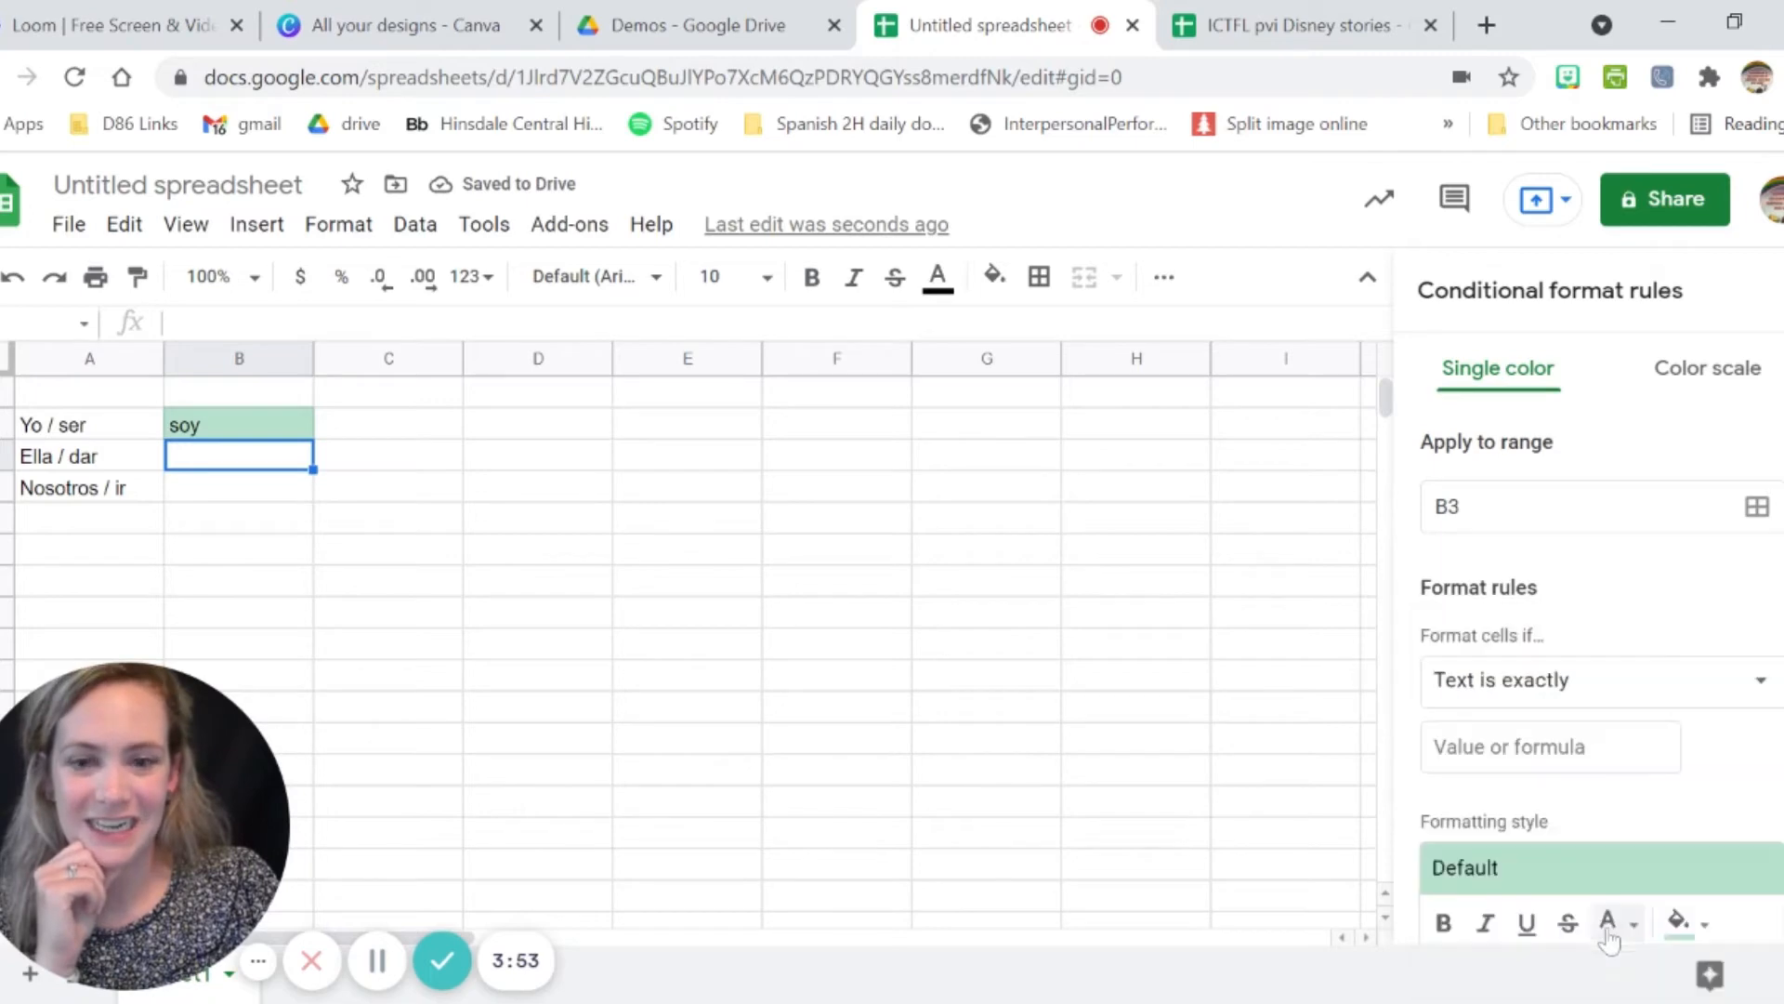
pyautogui.click(1571, 749)
pyautogui.write('da')
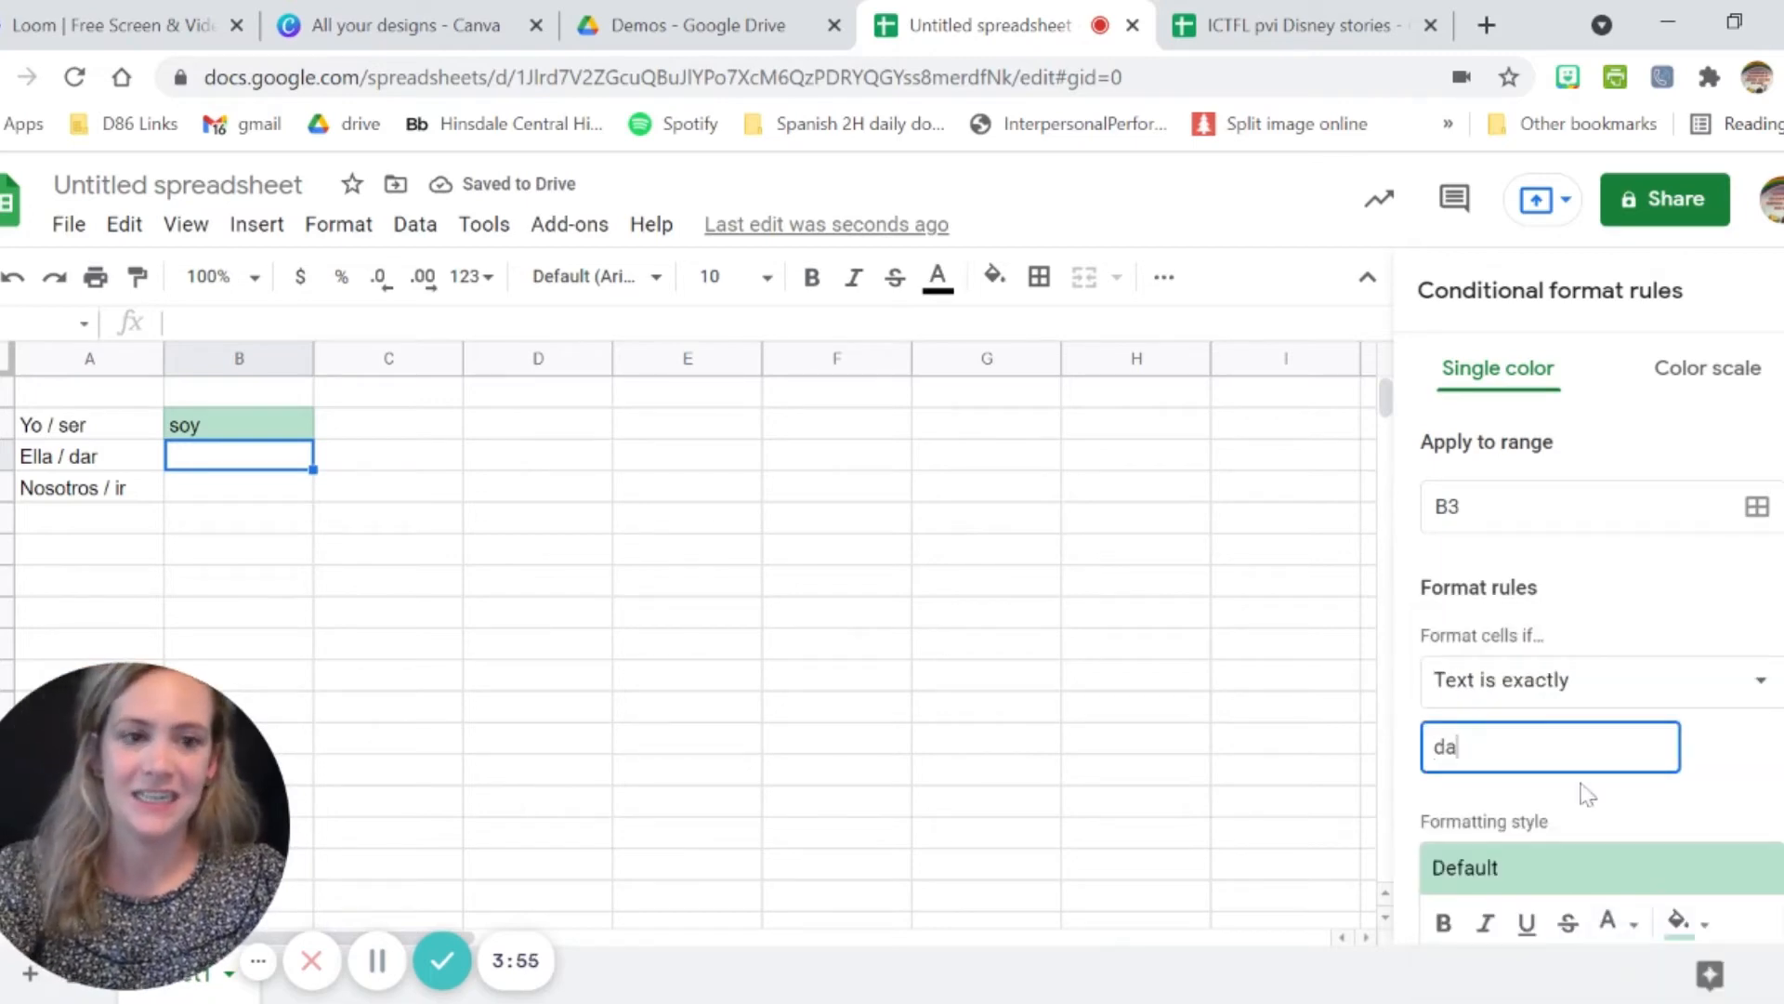
pyautogui.scroll(-2, 1585, 790)
pyautogui.click(1679, 837)
pyautogui.click(725, 616)
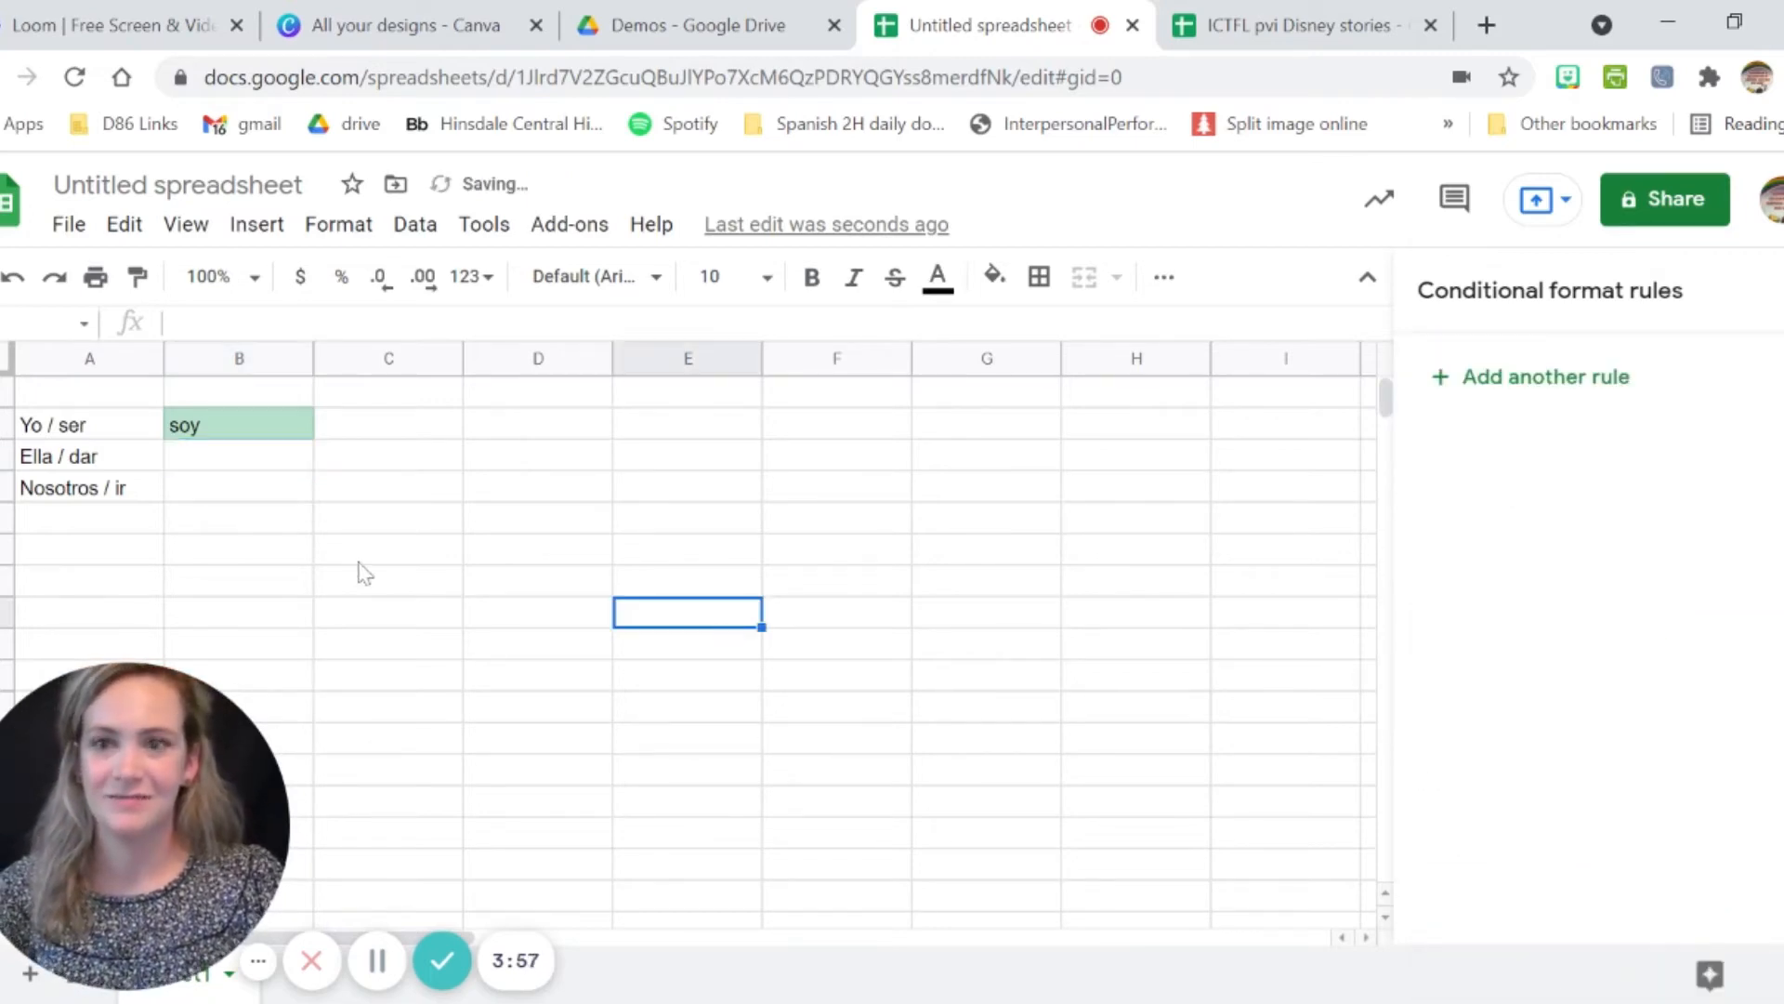
# Add a conditional formatting rule to cell B4 for text that is exactly "vamos", with the default green style.
pyautogui.click(251, 486)
pyautogui.click(1540, 381)
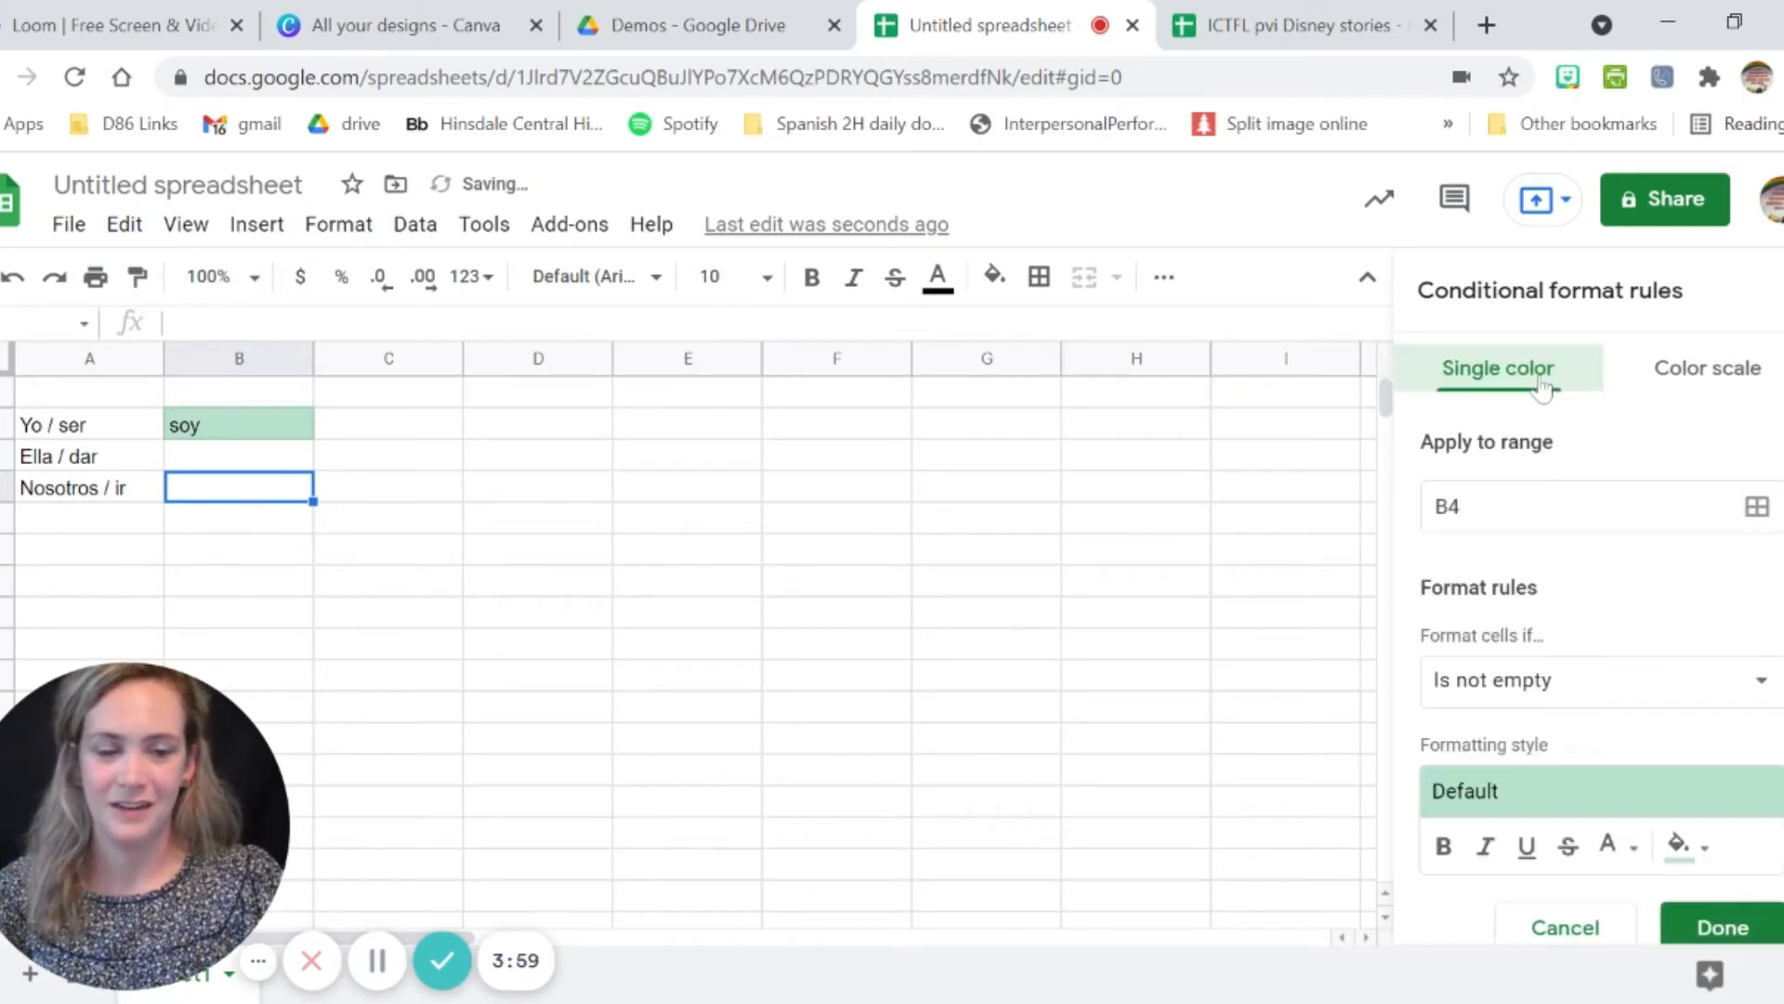
pyautogui.click(1519, 680)
pyautogui.click(1580, 917)
pyautogui.scroll(-2, 1573, 887)
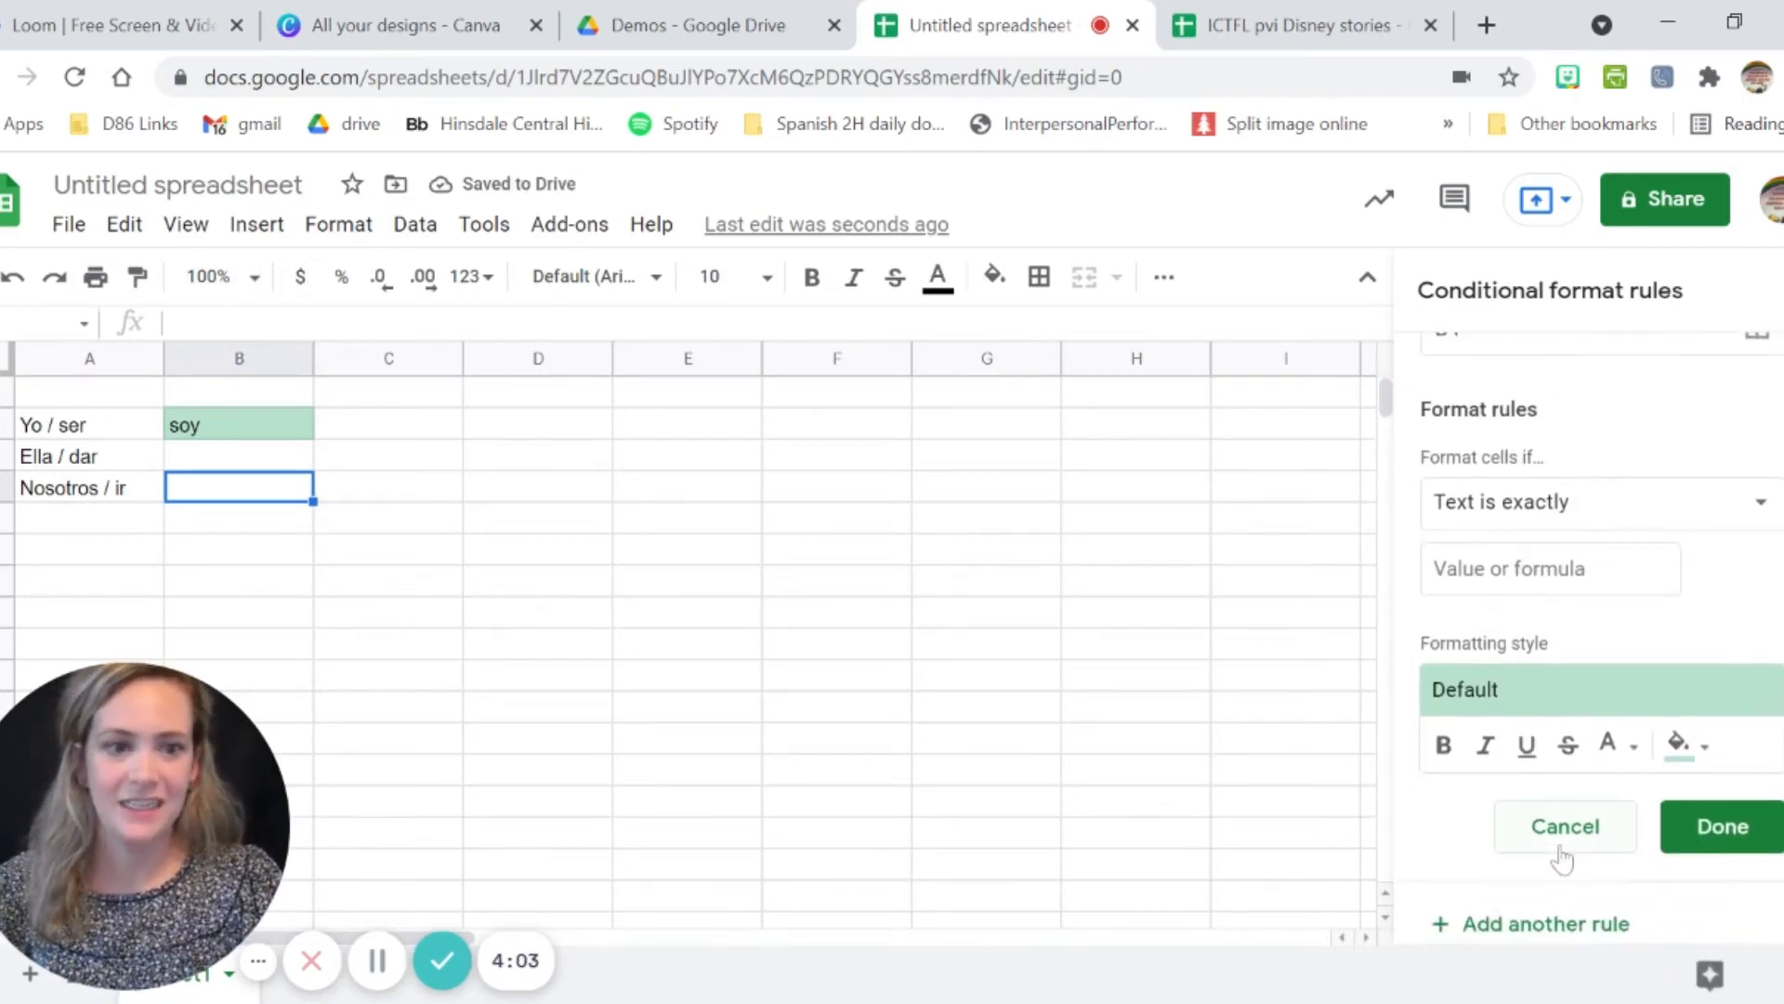
pyautogui.click(1550, 568)
pyautogui.write('vamos')
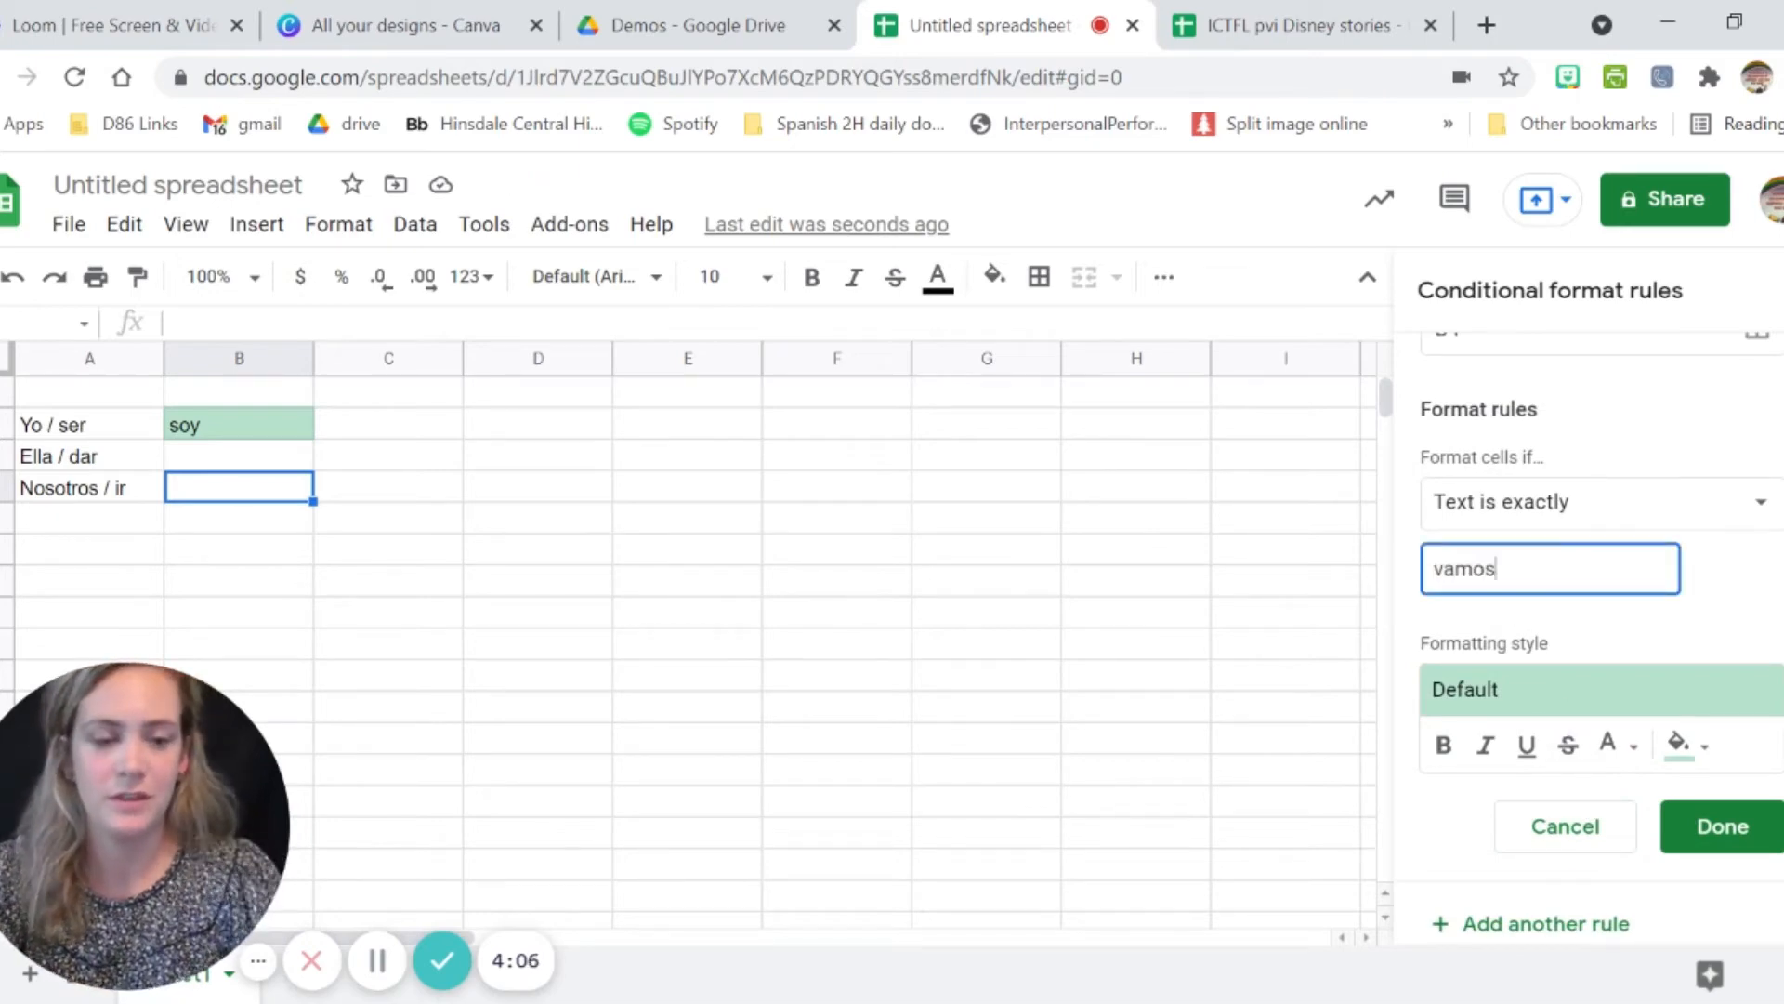
pyautogui.click(1723, 826)
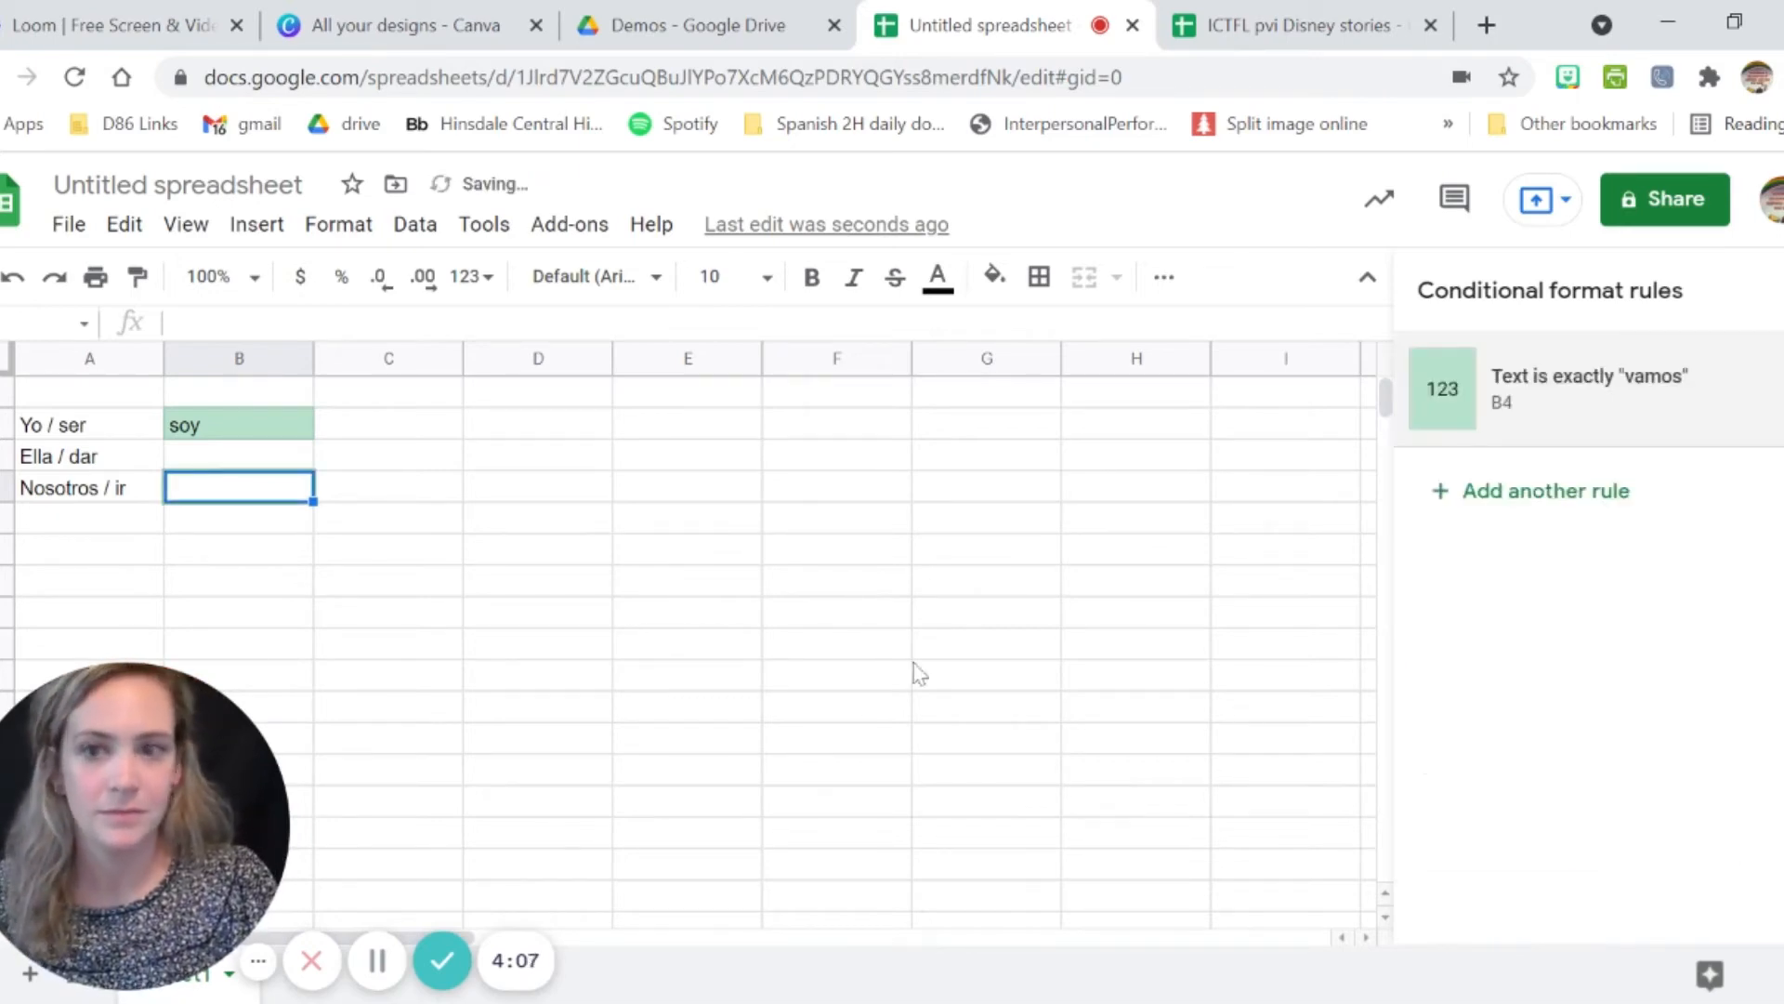
# Test the new rules by entering "da" in B3 and "vamos" in B4.
pyautogui.click(197, 464)
pyautogui.write('da')
pyautogui.press('Return')
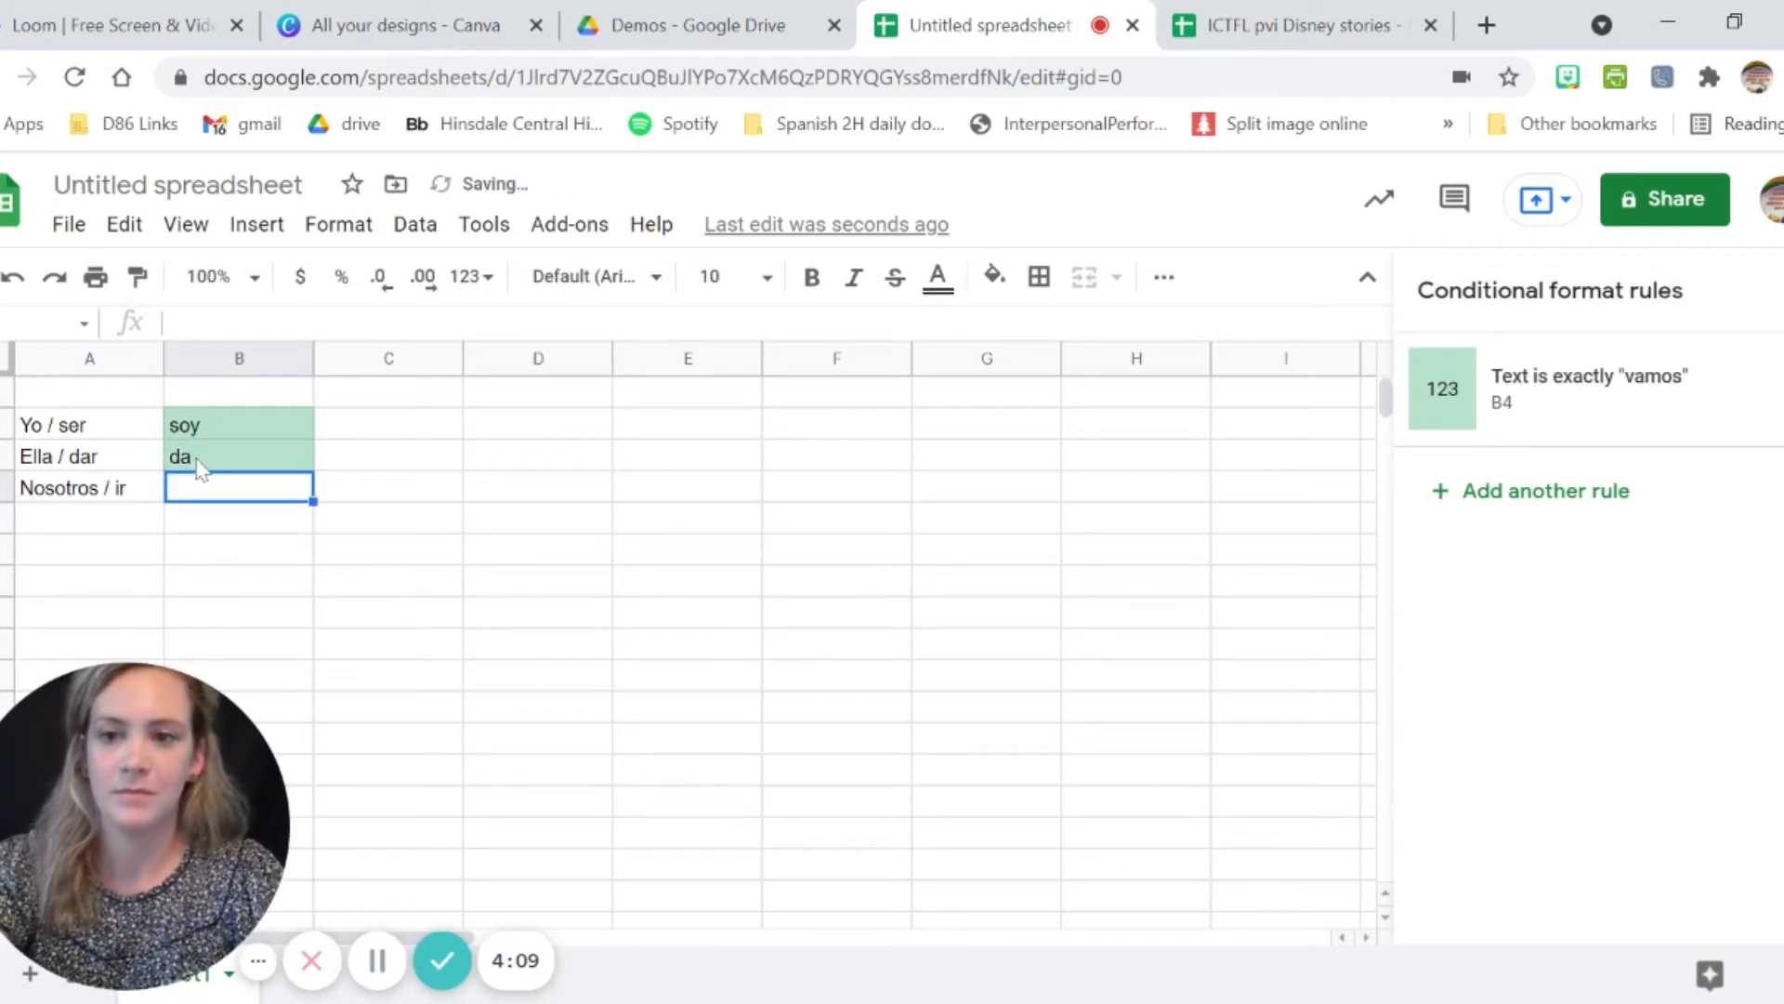
pyautogui.write('vamos')
pyautogui.press('Return')
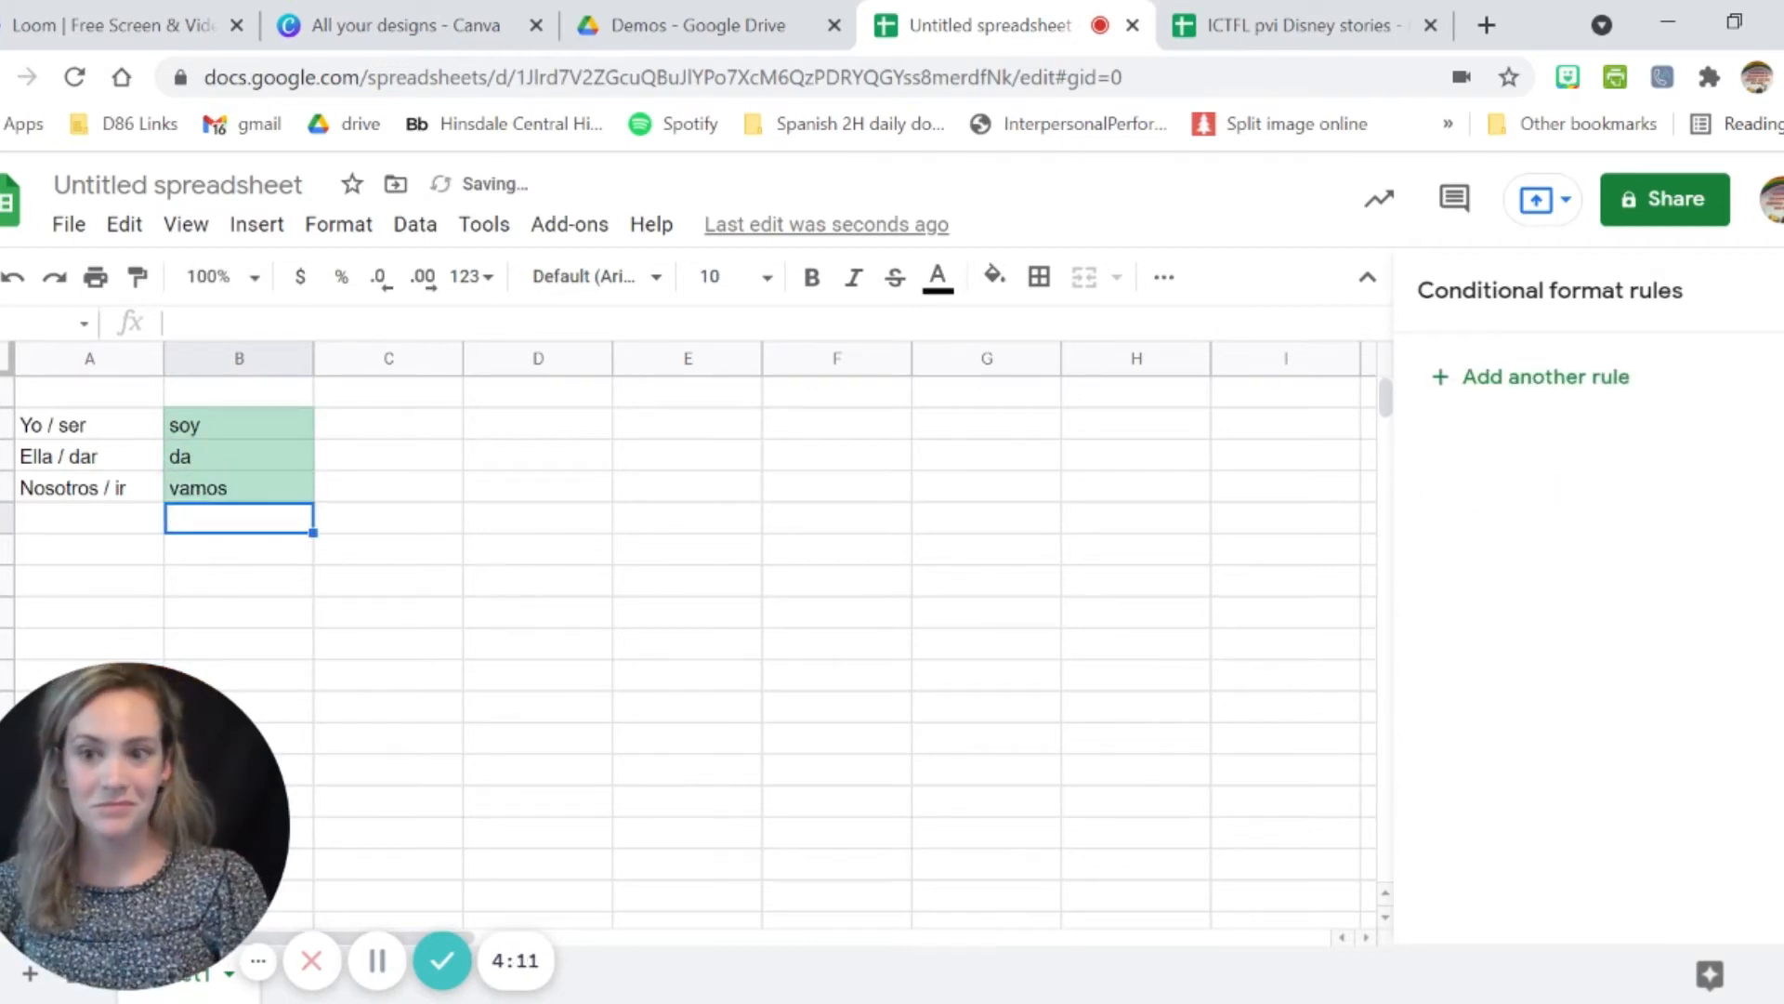
# Clear the three answers from cells B2 to B4.
pyautogui.click(227, 426)
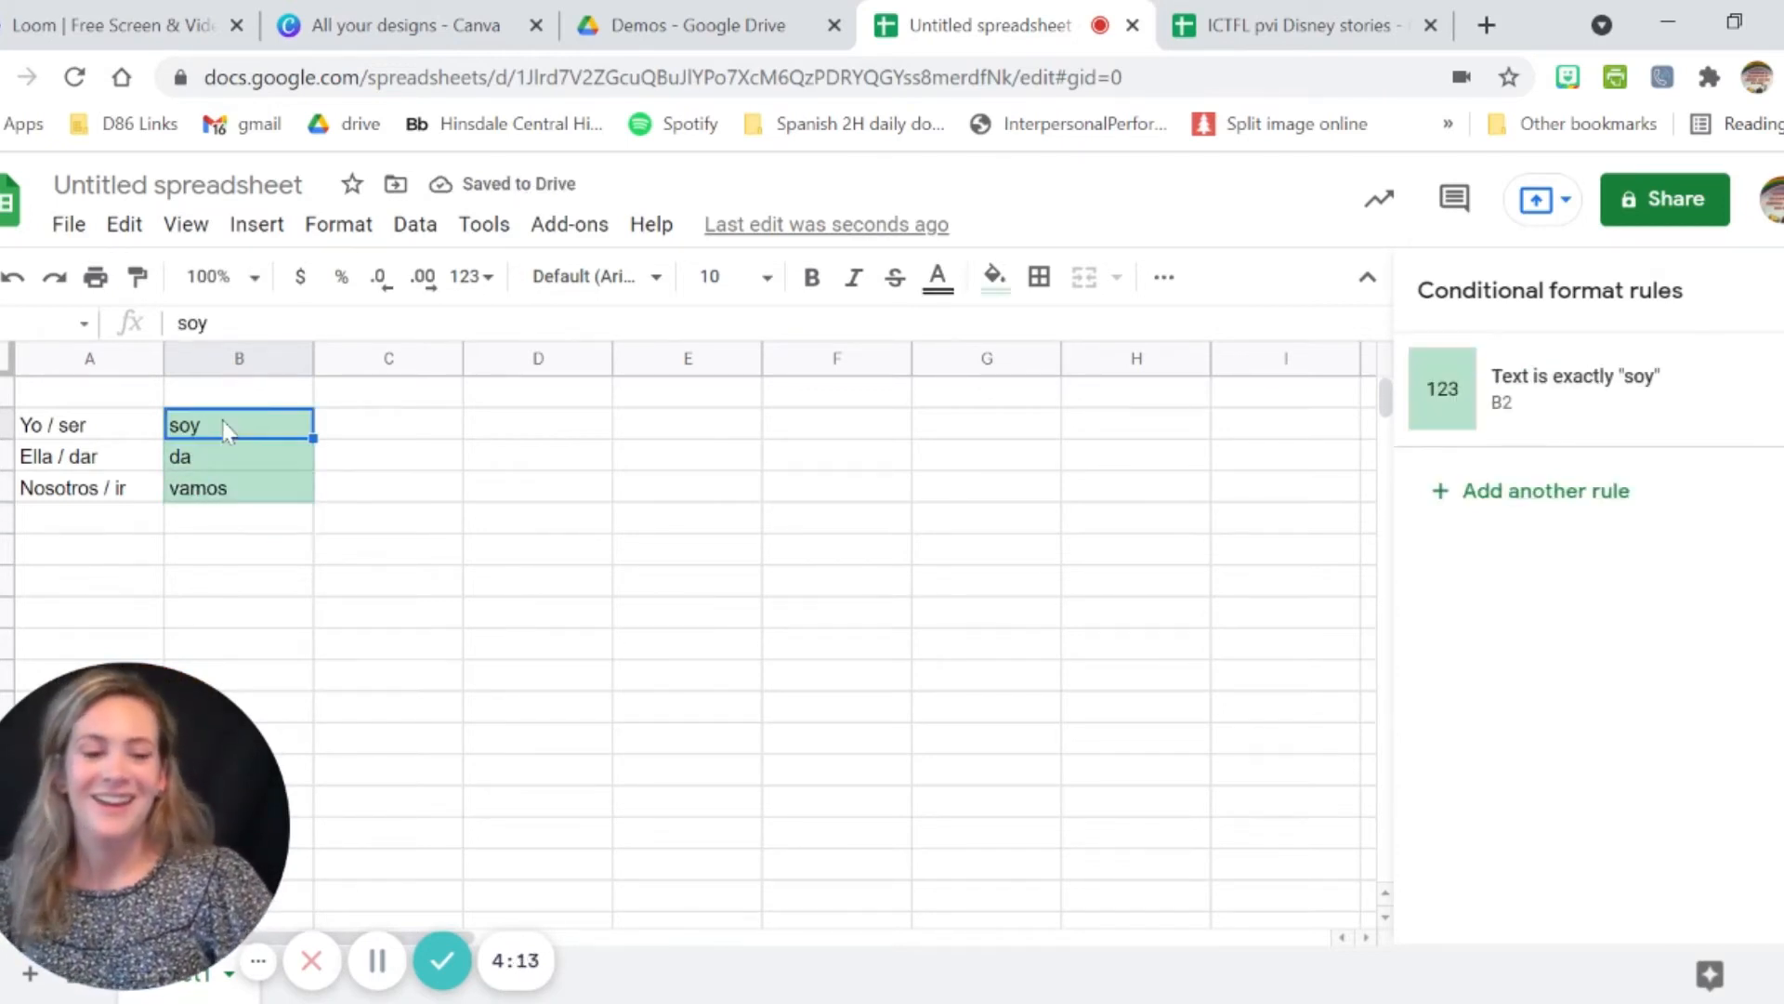
pyautogui.press('Delete')
pyautogui.press('Down')
pyautogui.press('Delete')
pyautogui.press('Down')
pyautogui.press('Delete')
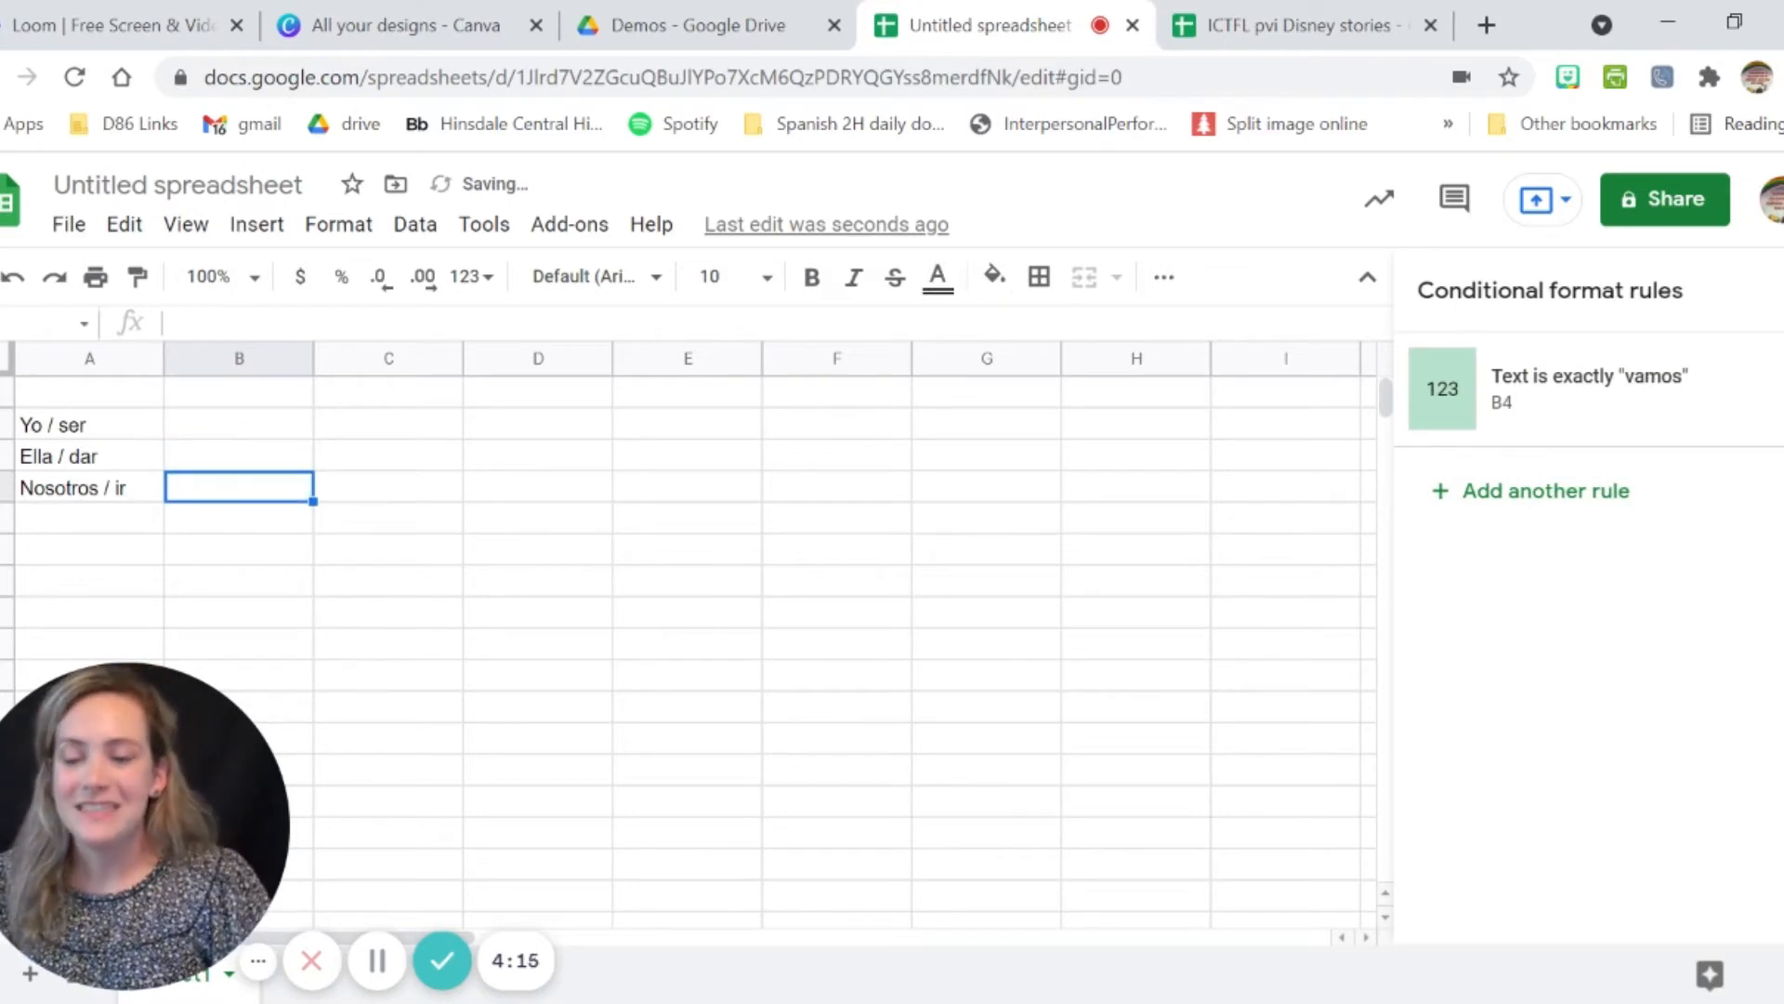
# Format the three verb prompts in A2 to A4 with the Oswald font at size 12, trying Fjalla One first.
pyautogui.click(121, 426)
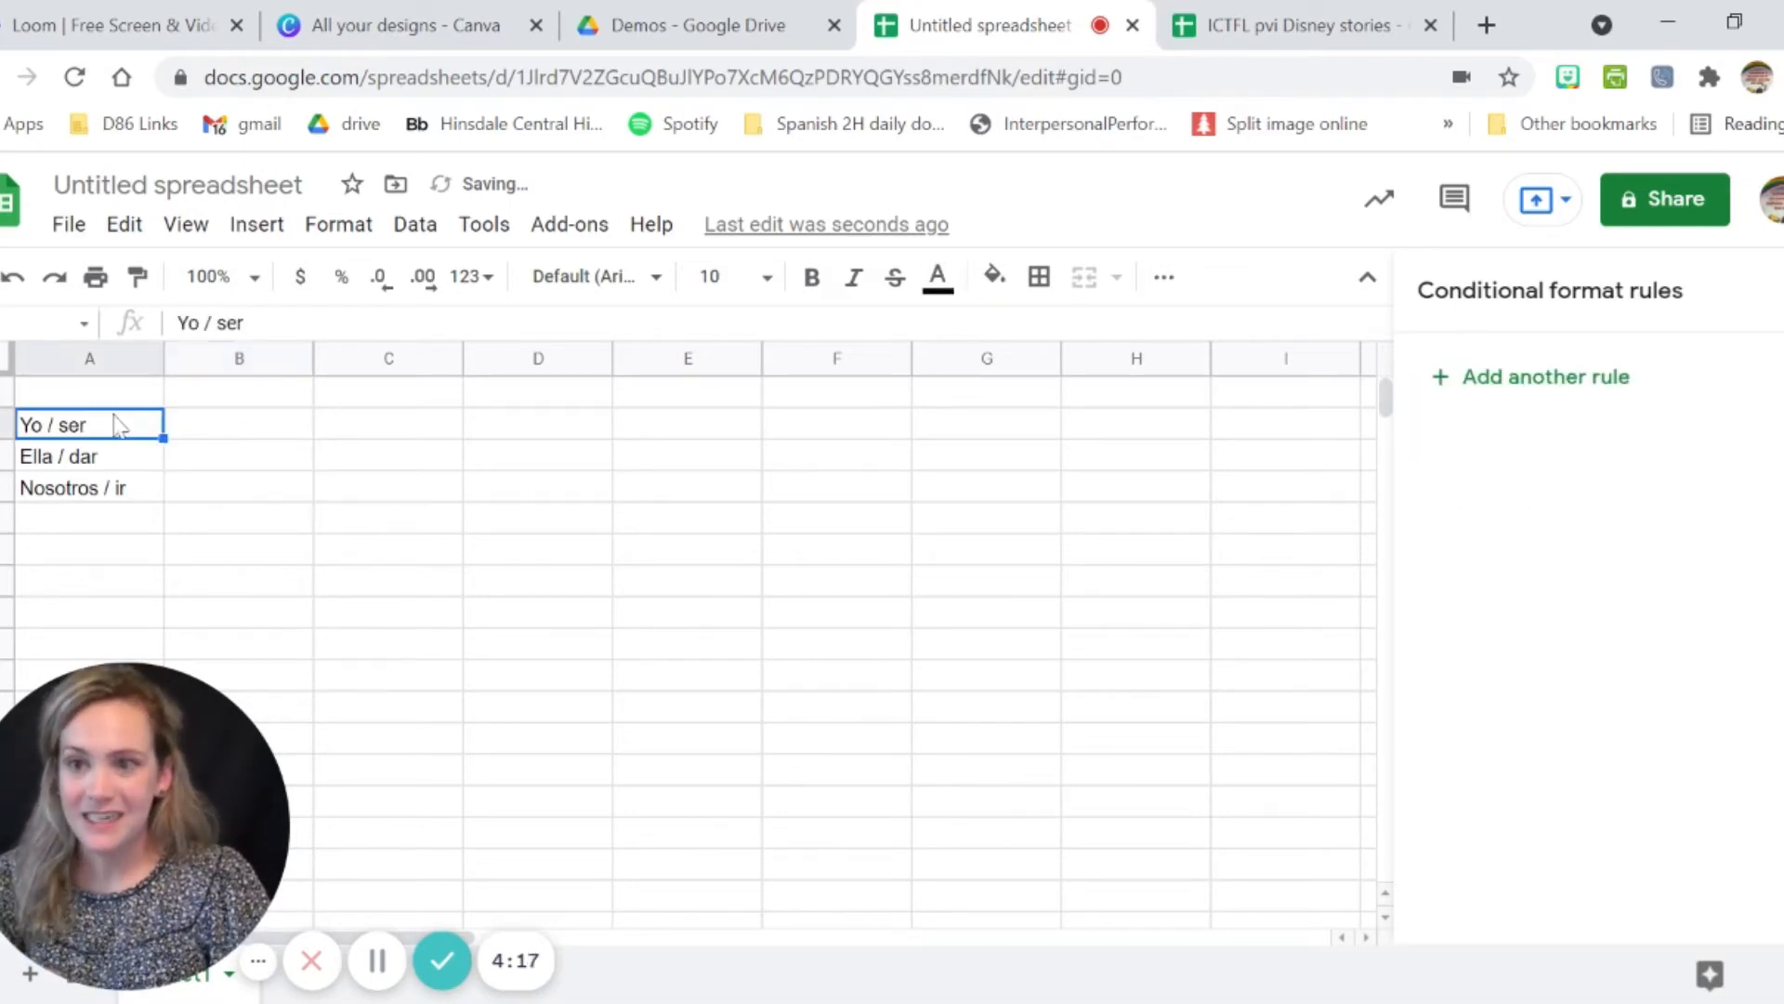
pyautogui.keyDown('shift'); pyautogui.click(124, 490); pyautogui.keyUp('shift')
pyautogui.click(591, 276)
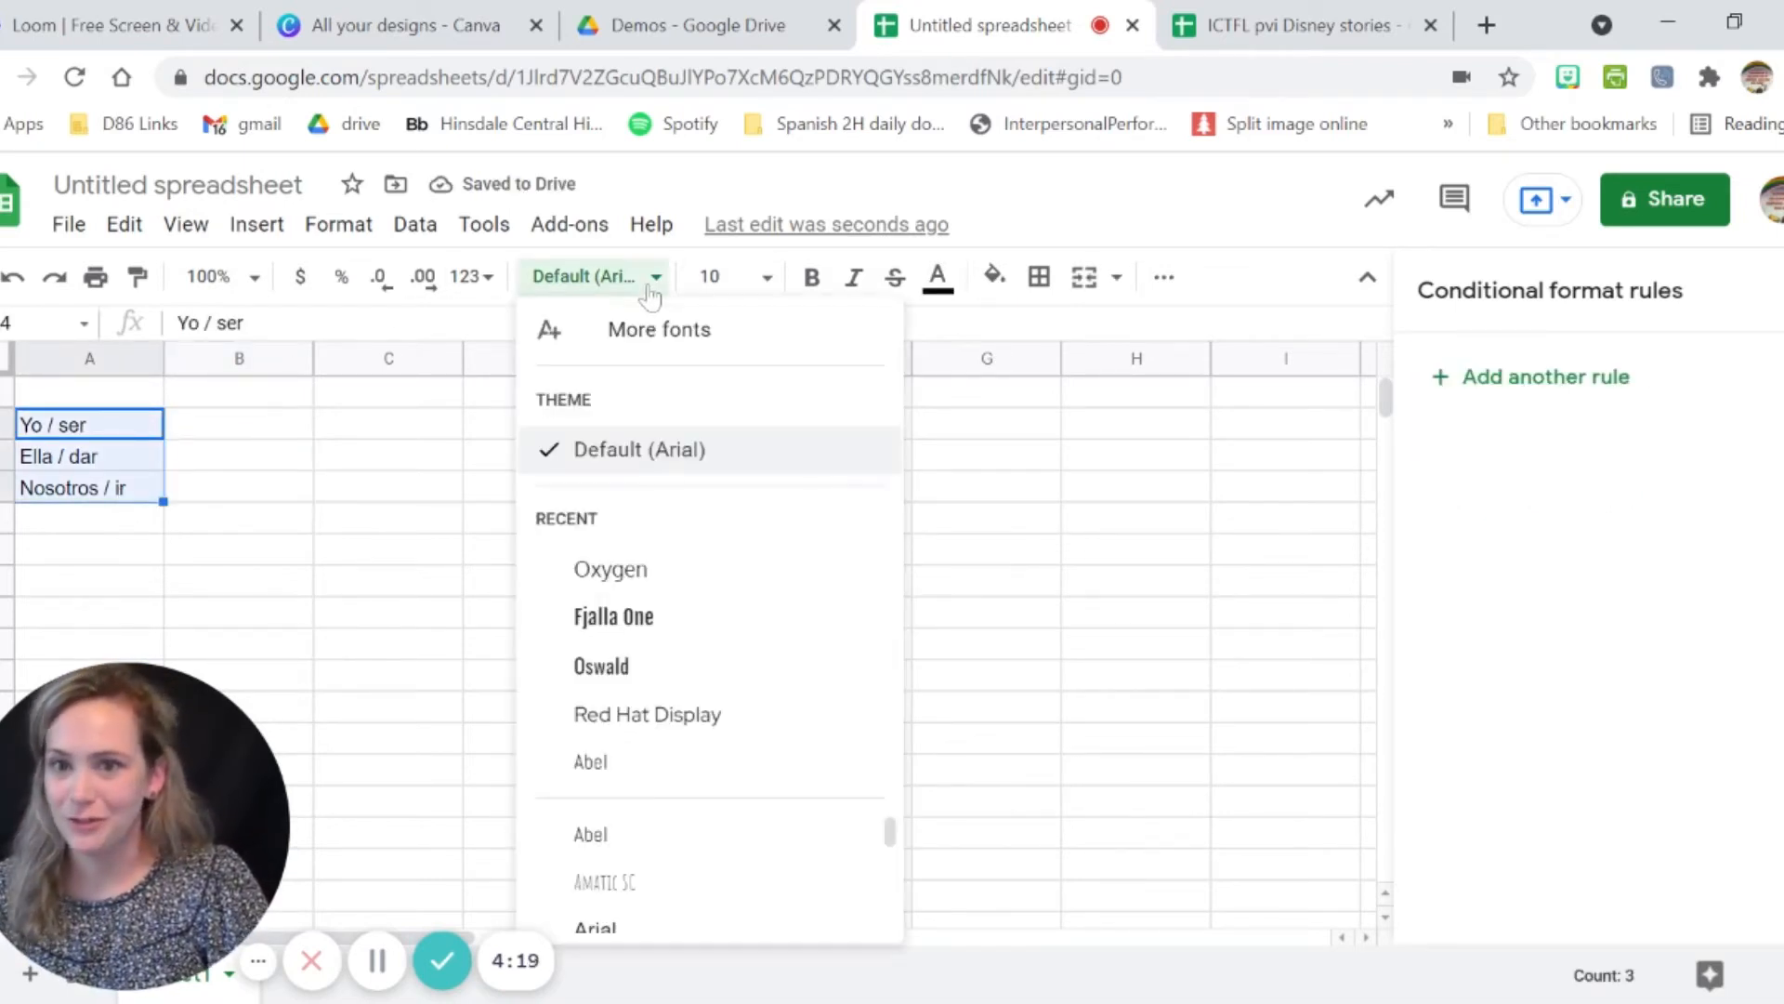
pyautogui.click(620, 615)
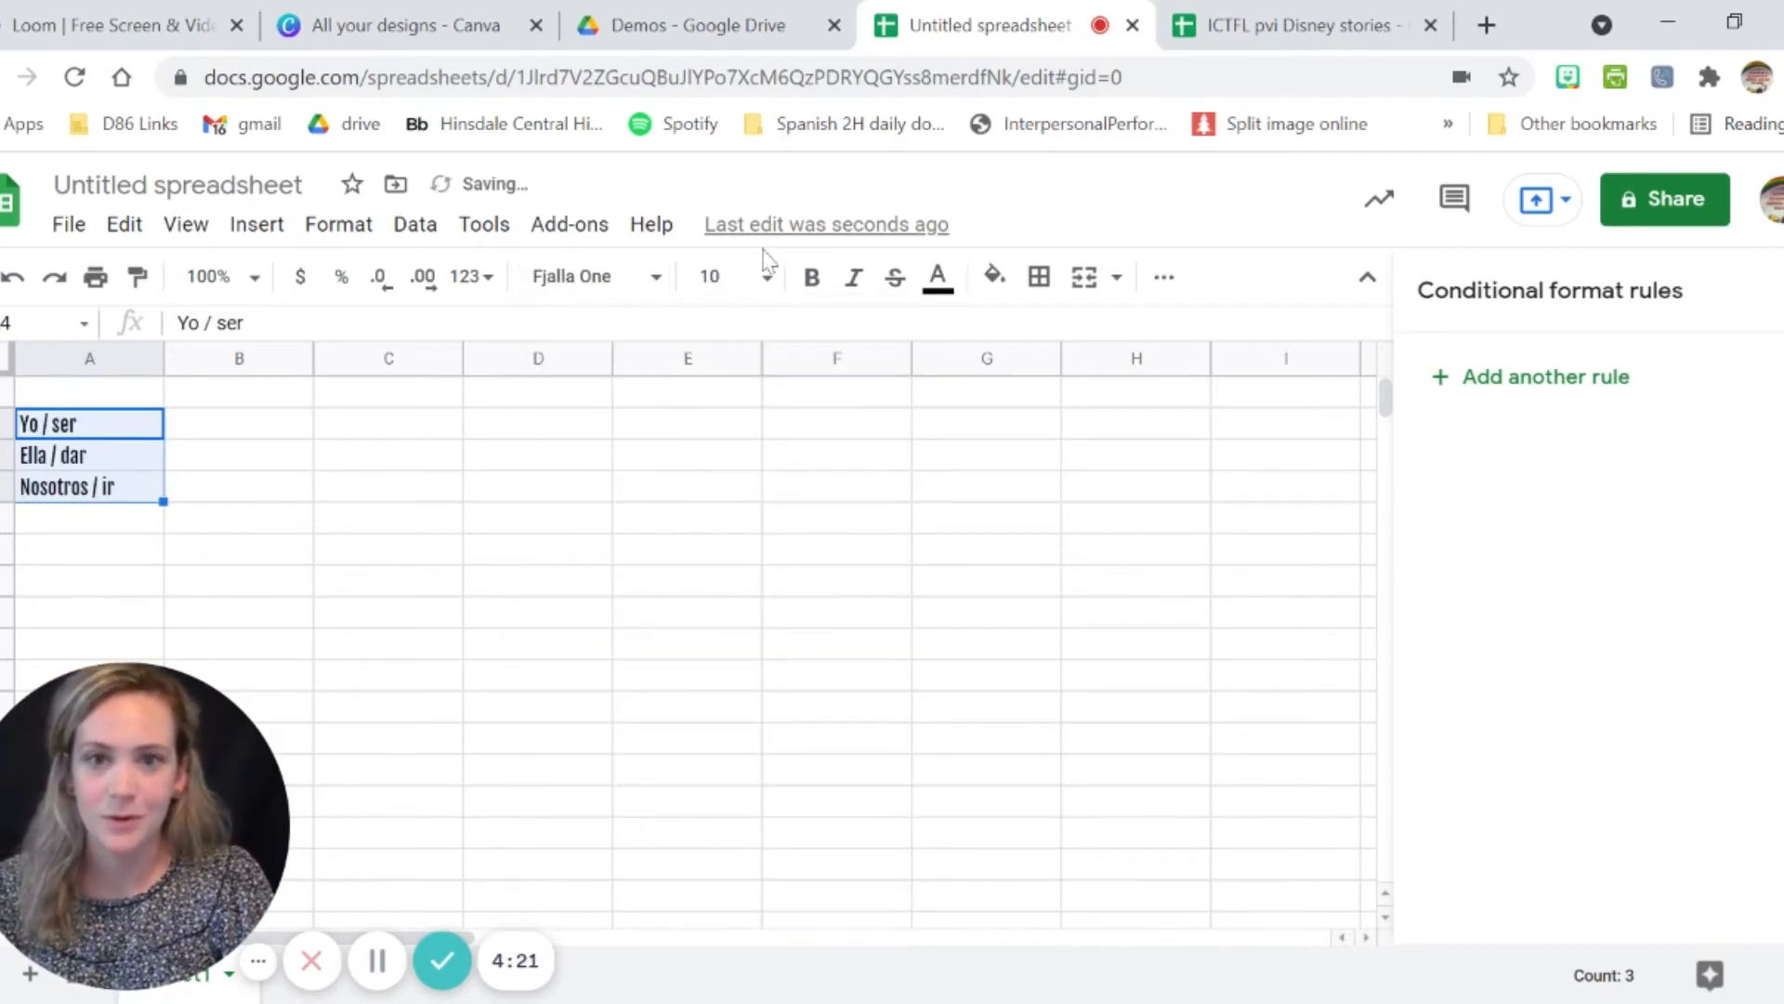
pyautogui.click(765, 278)
pyautogui.click(607, 282)
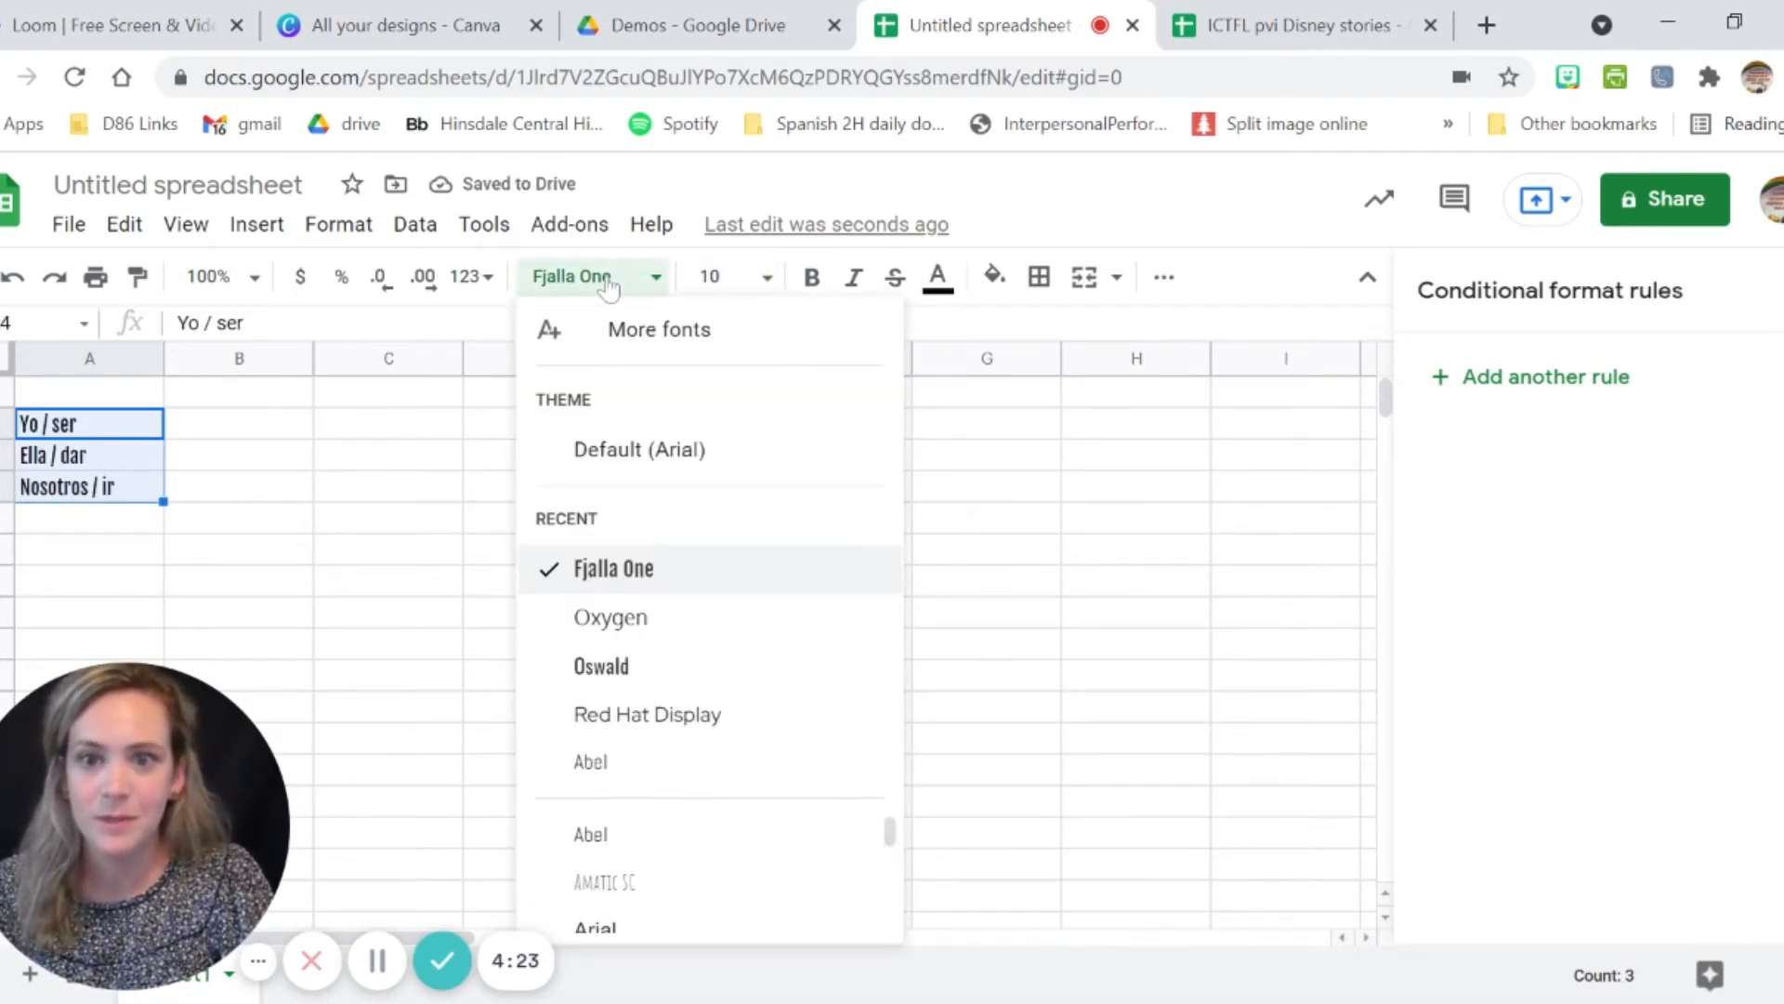
pyautogui.click(609, 284)
pyautogui.click(604, 279)
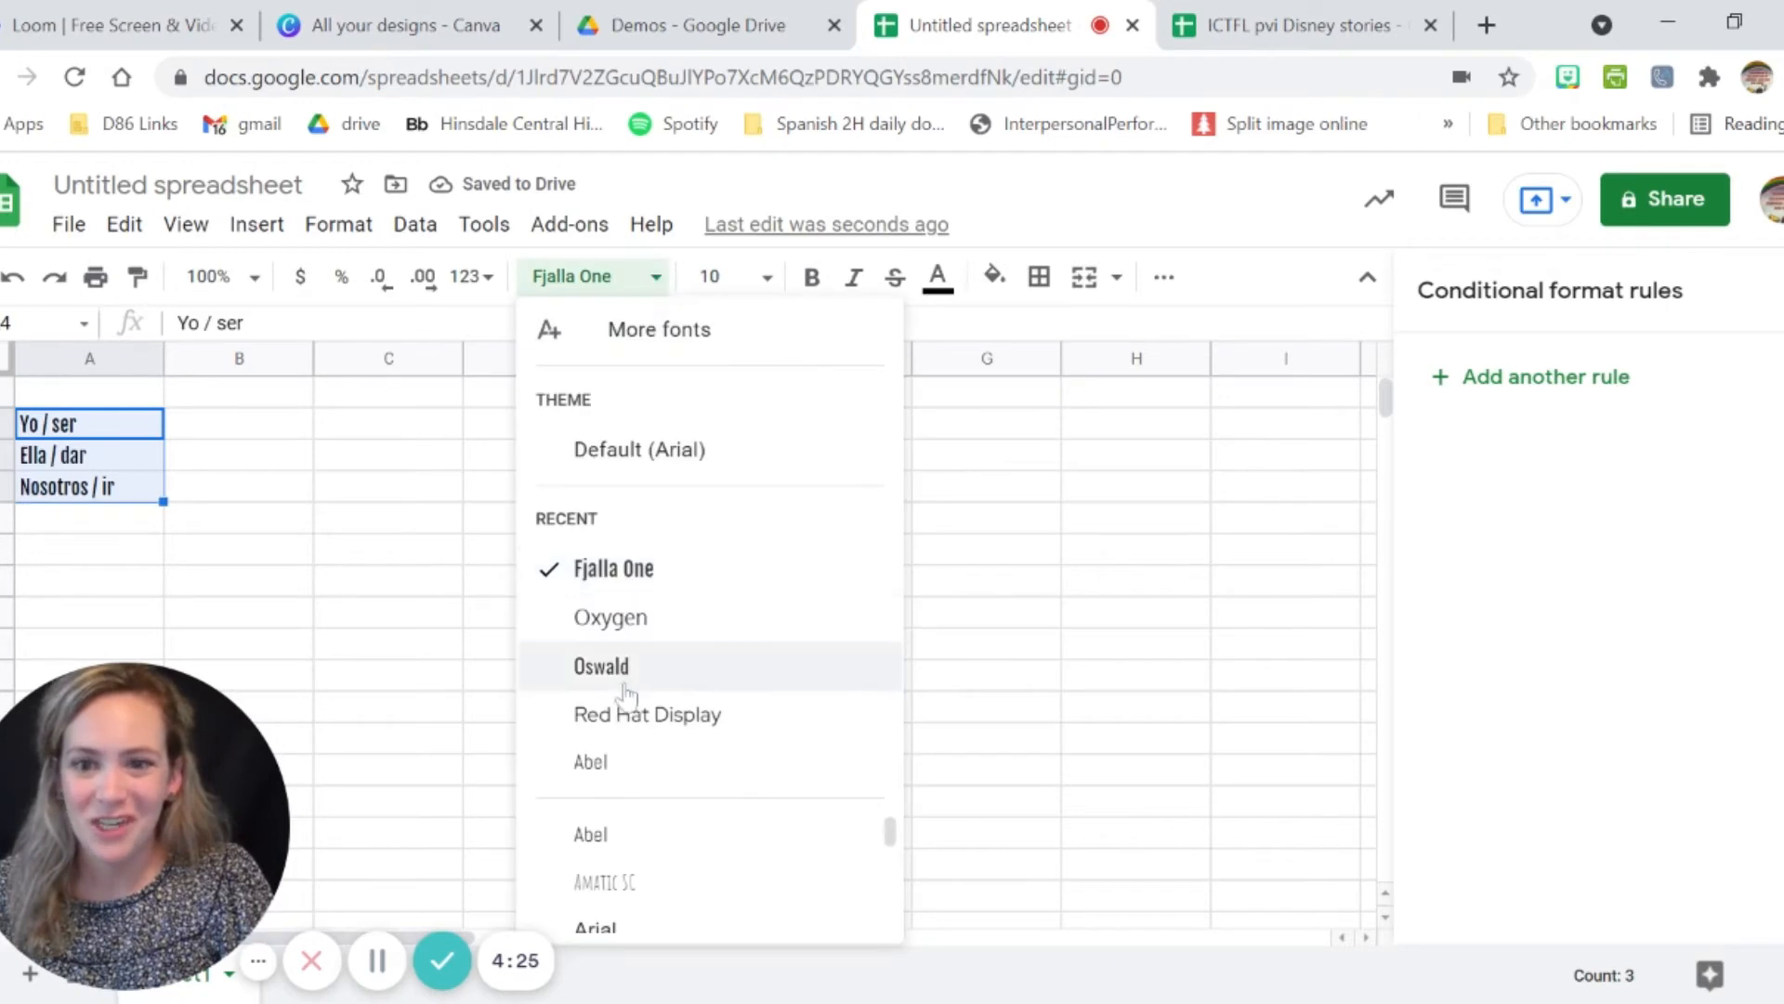
pyautogui.click(632, 688)
pyautogui.click(785, 286)
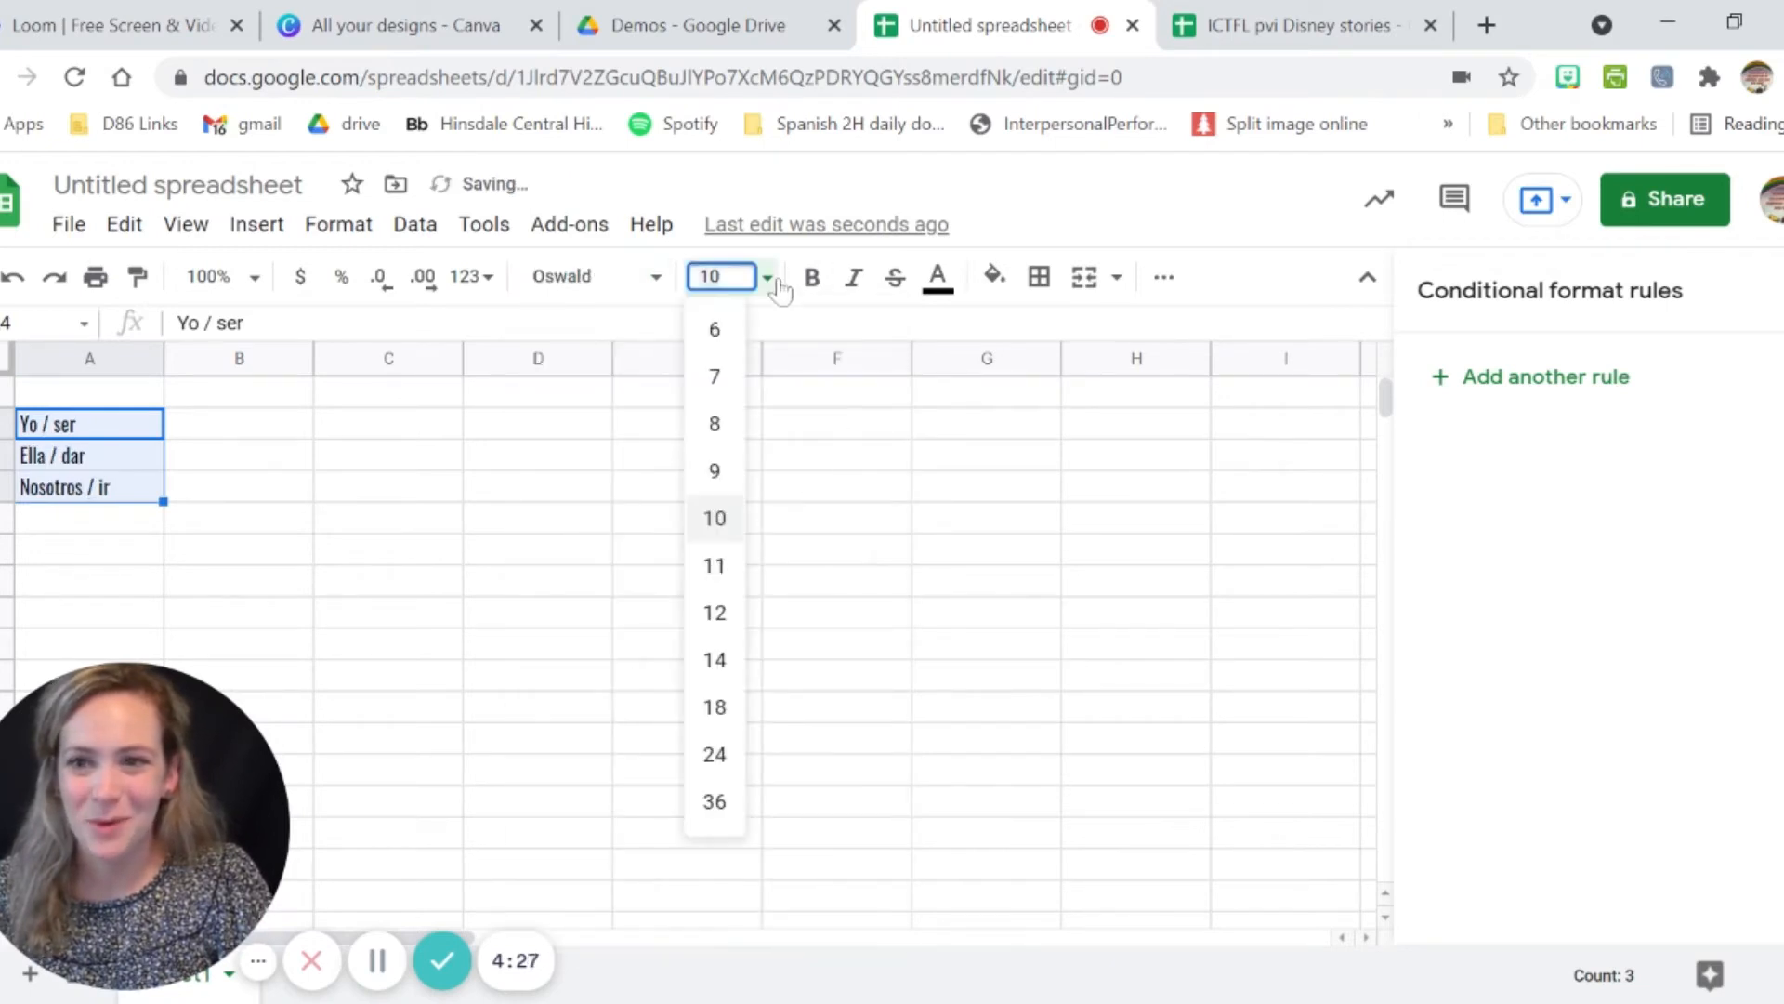
pyautogui.click(741, 615)
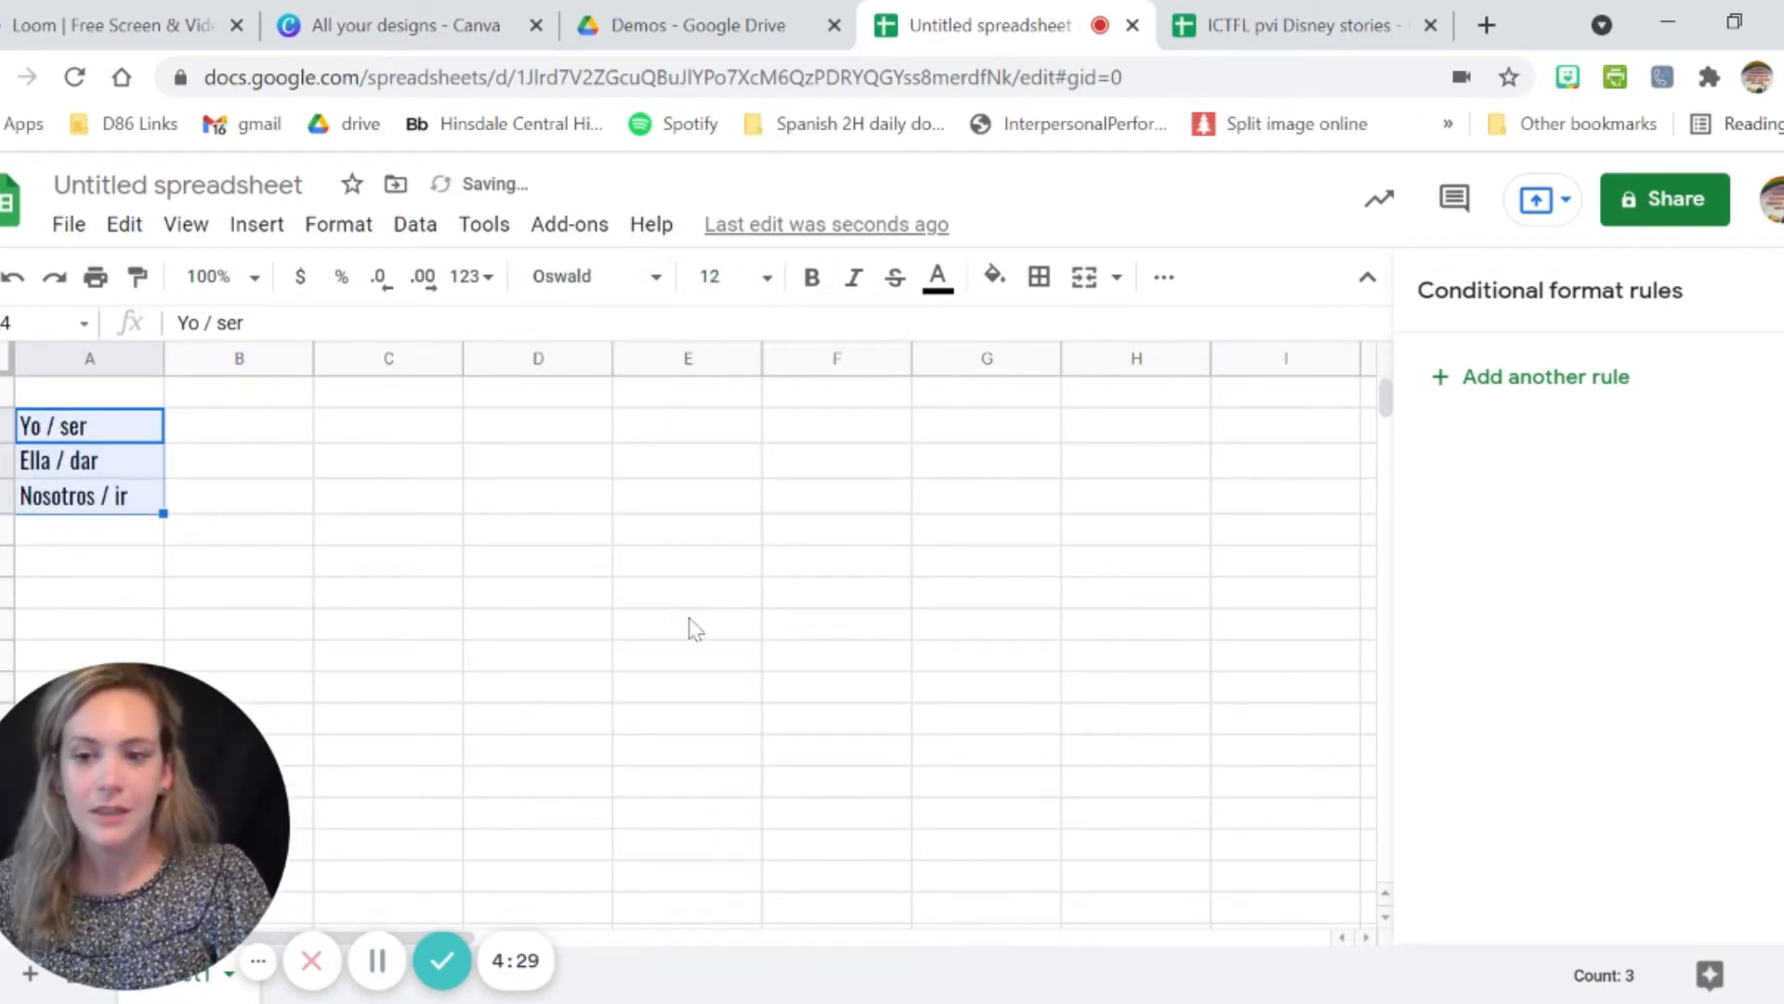
pyautogui.click(693, 626)
pyautogui.click(86, 428)
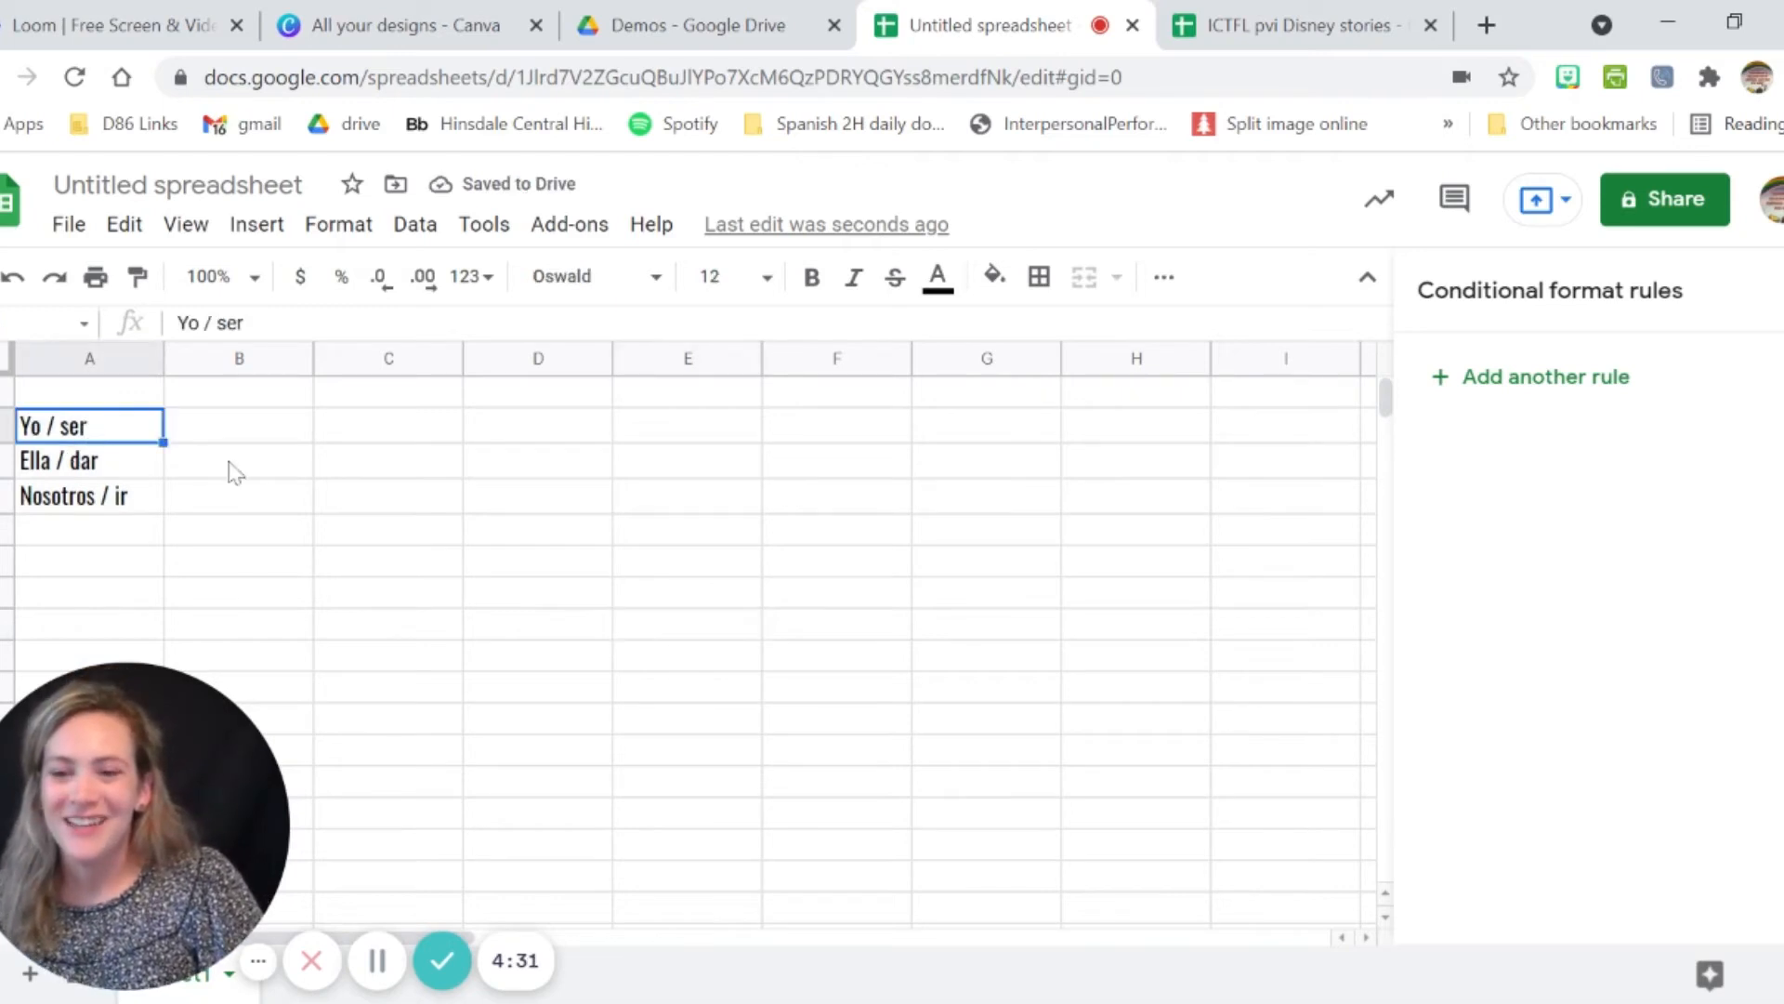
# Apply all borders to the answer cells B2 to B4.
pyautogui.click(237, 434)
pyautogui.keyDown('shift'); pyautogui.click(248, 498); pyautogui.keyUp('shift')
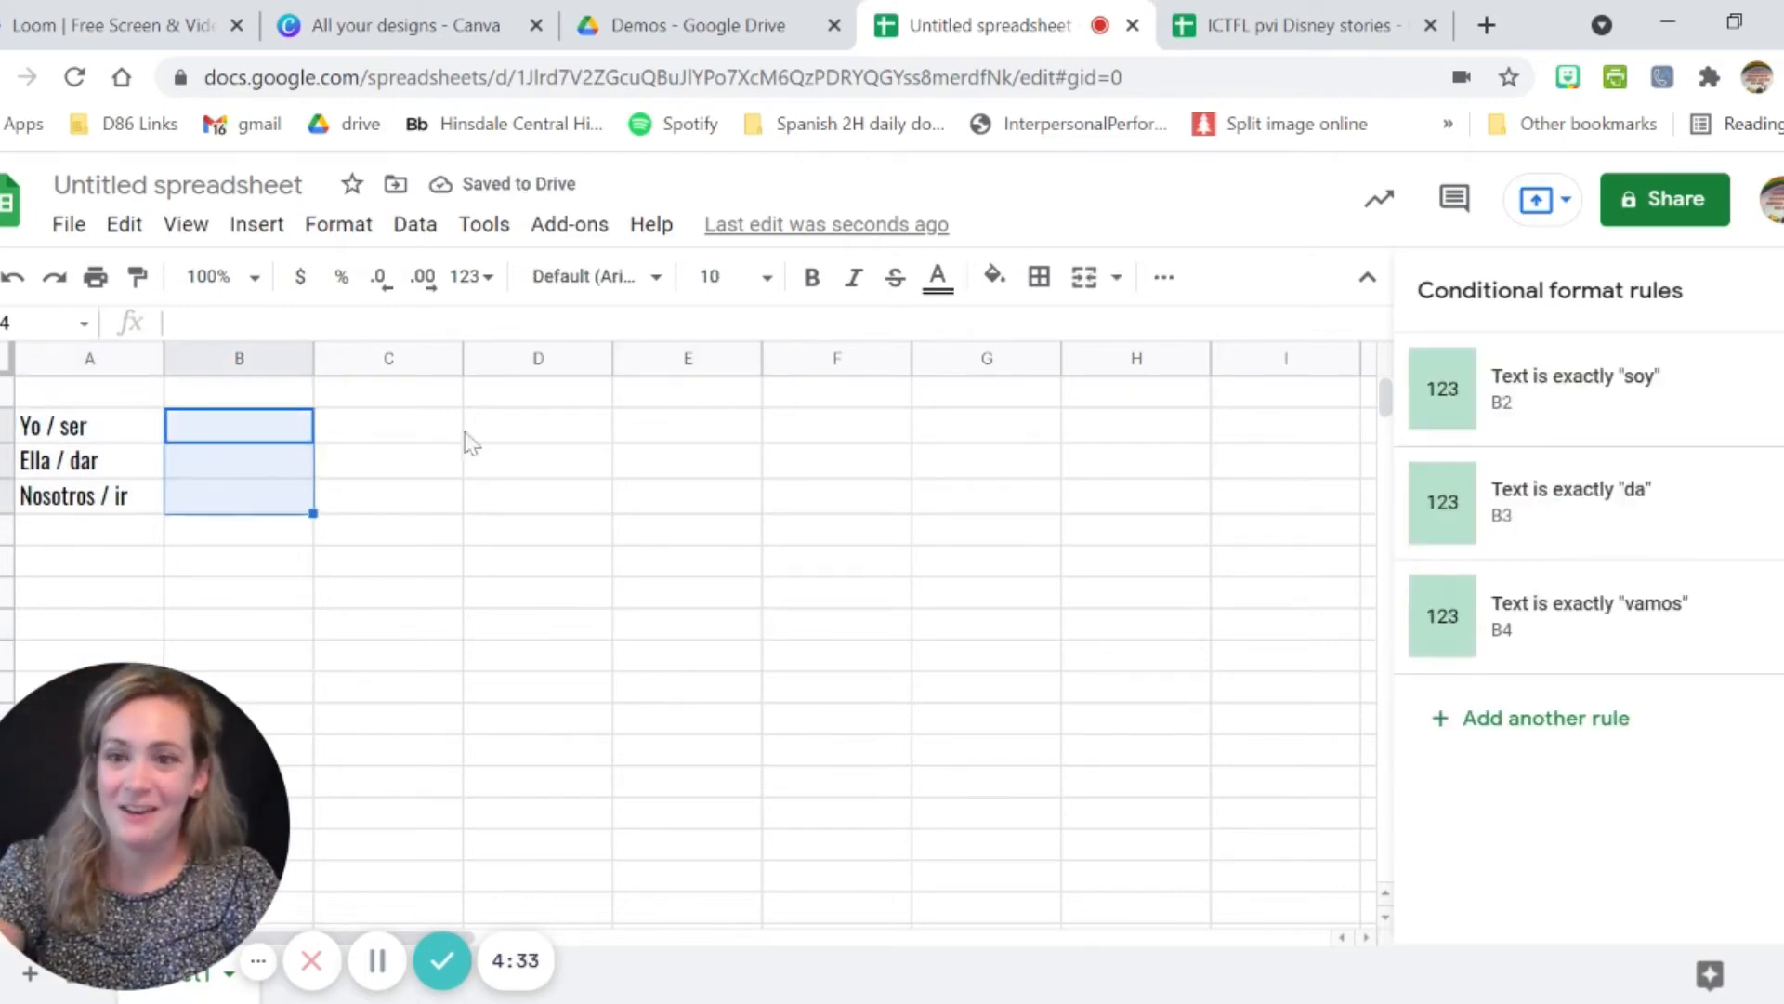
pyautogui.click(1051, 283)
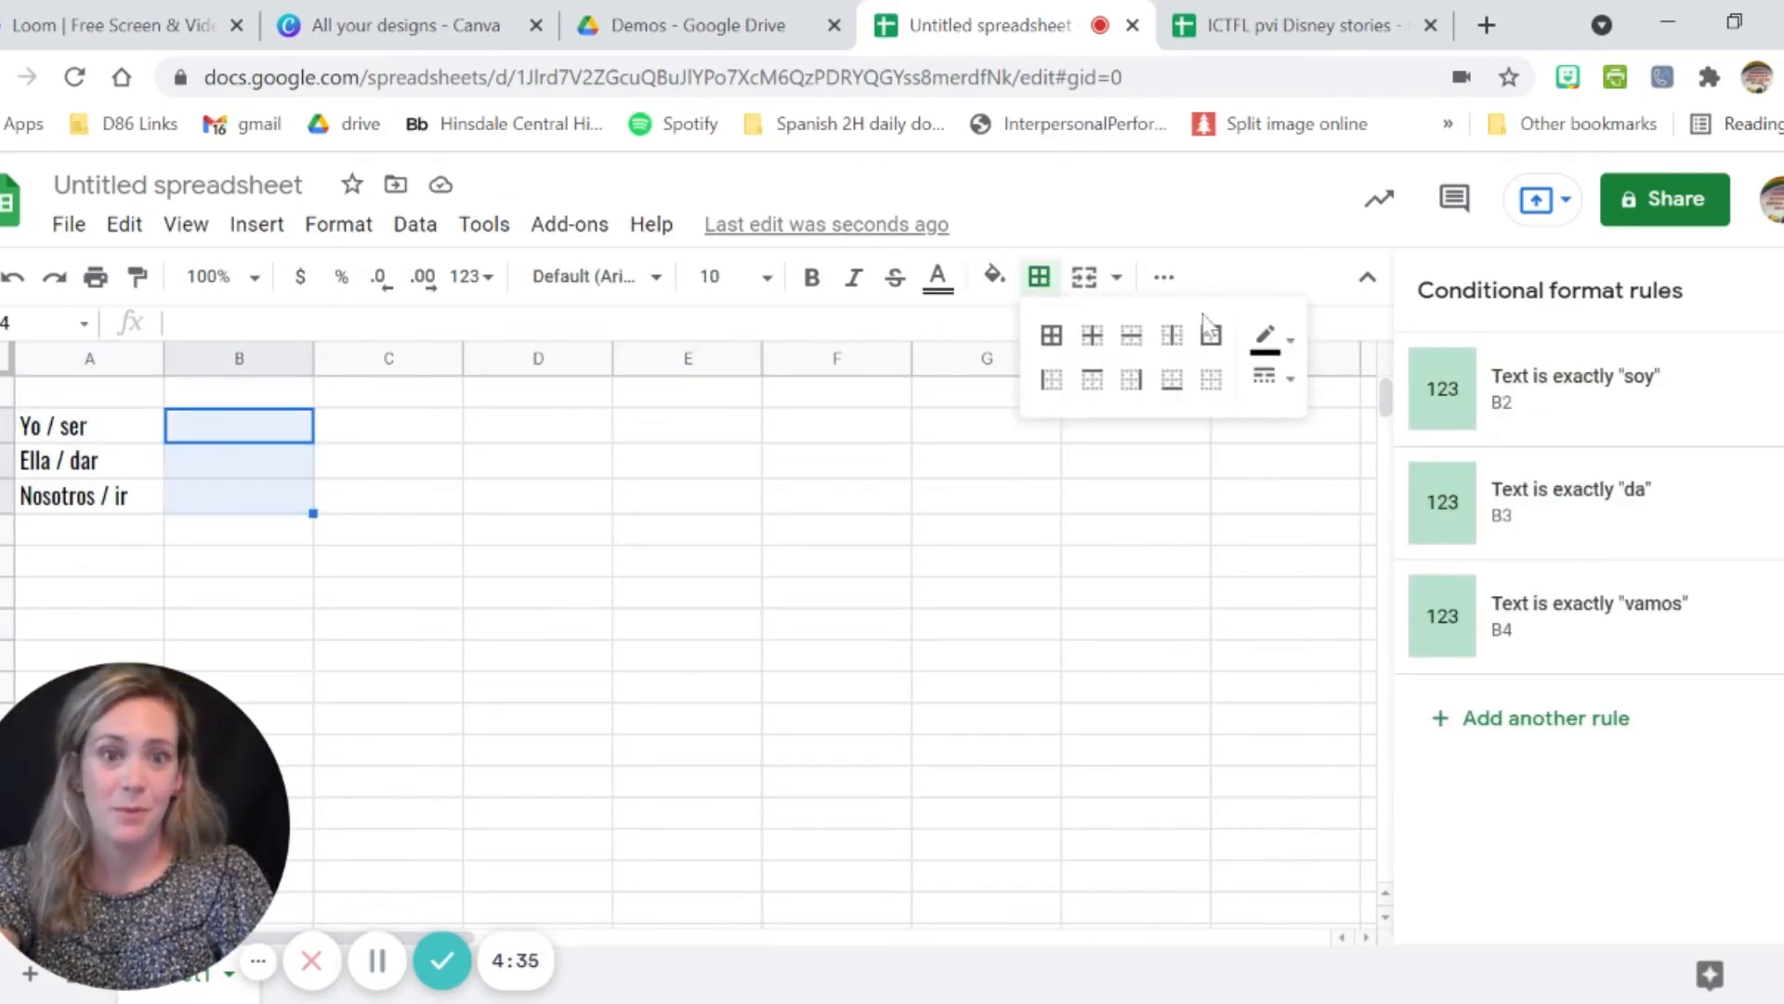
pyautogui.click(1047, 337)
pyautogui.click(495, 531)
pyautogui.click(219, 427)
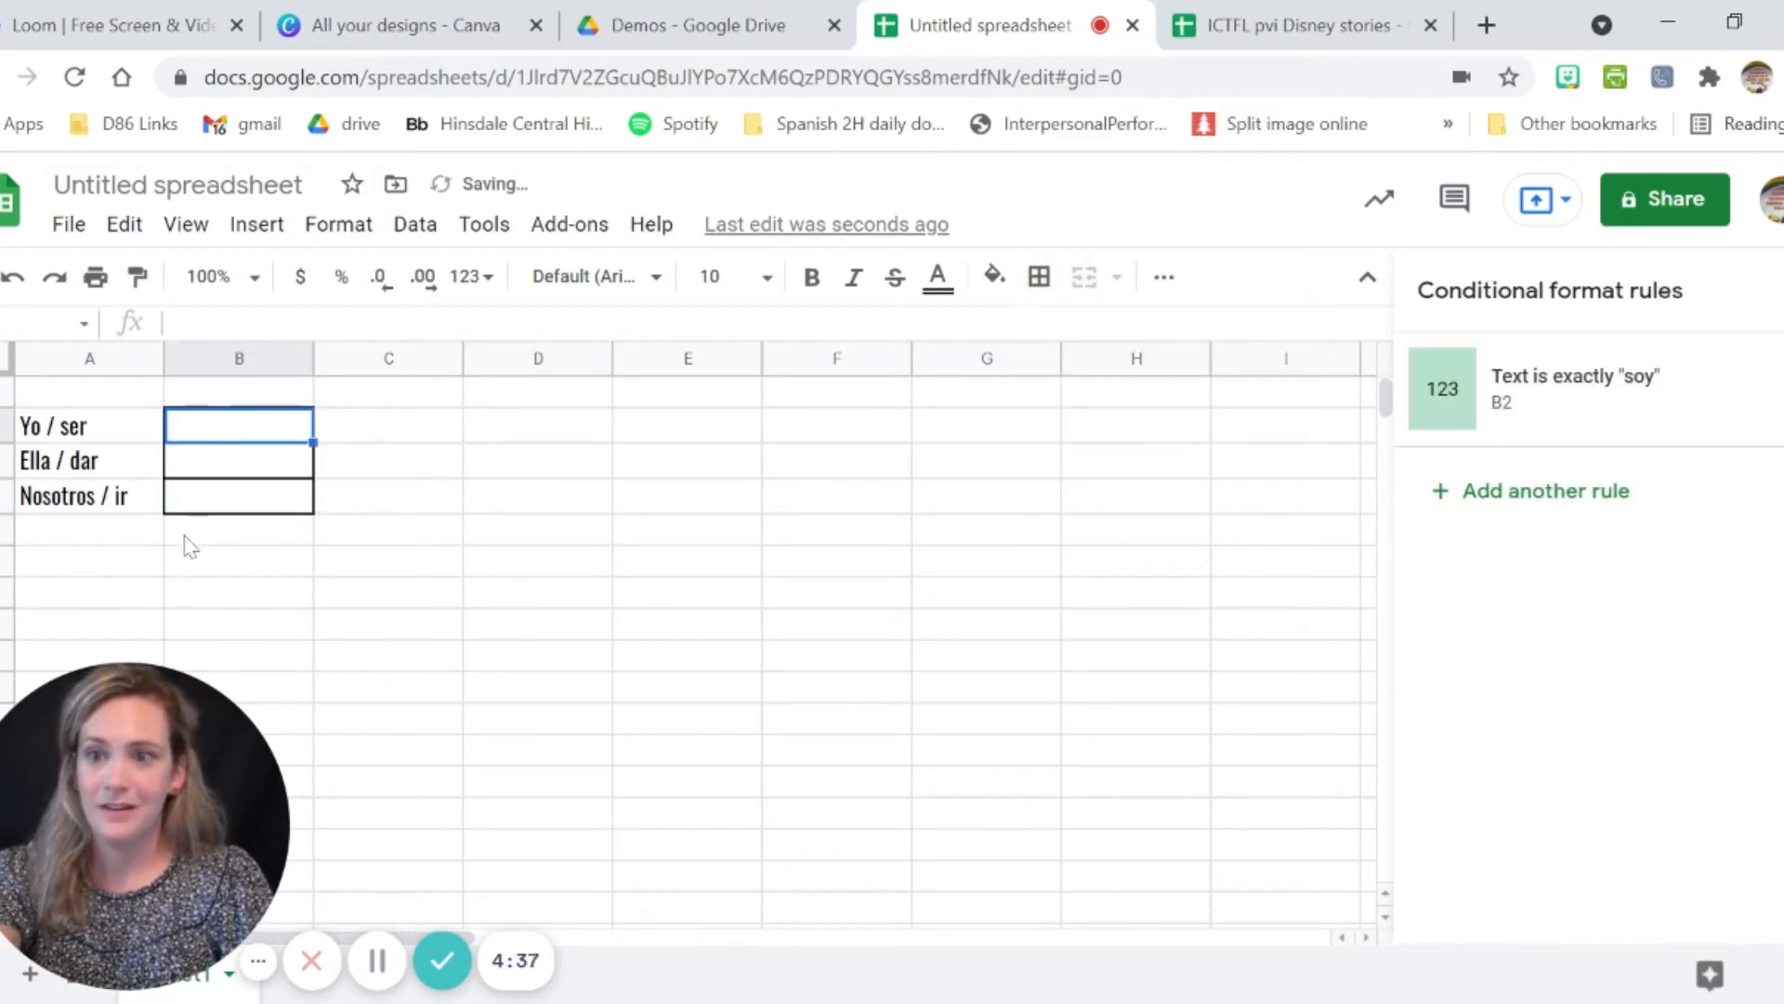
pyautogui.click(181, 563)
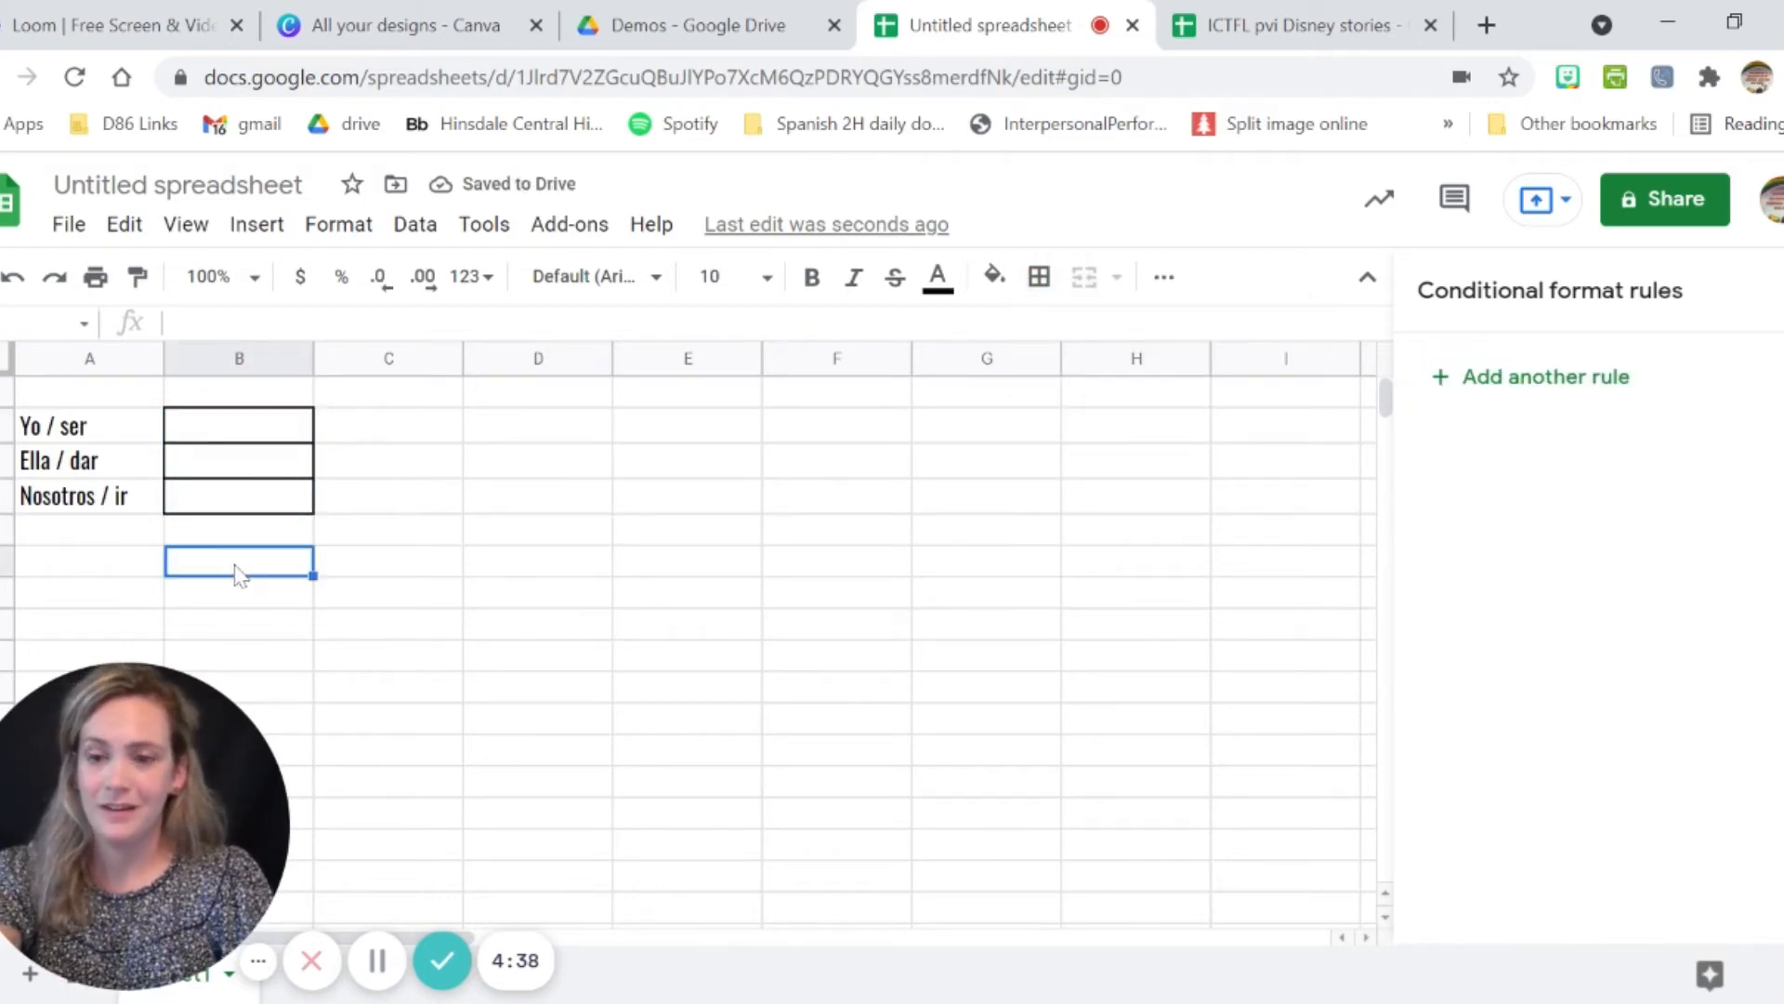
# Fill the "Yo / ser" prompt cell with light red.
pyautogui.click(91, 429)
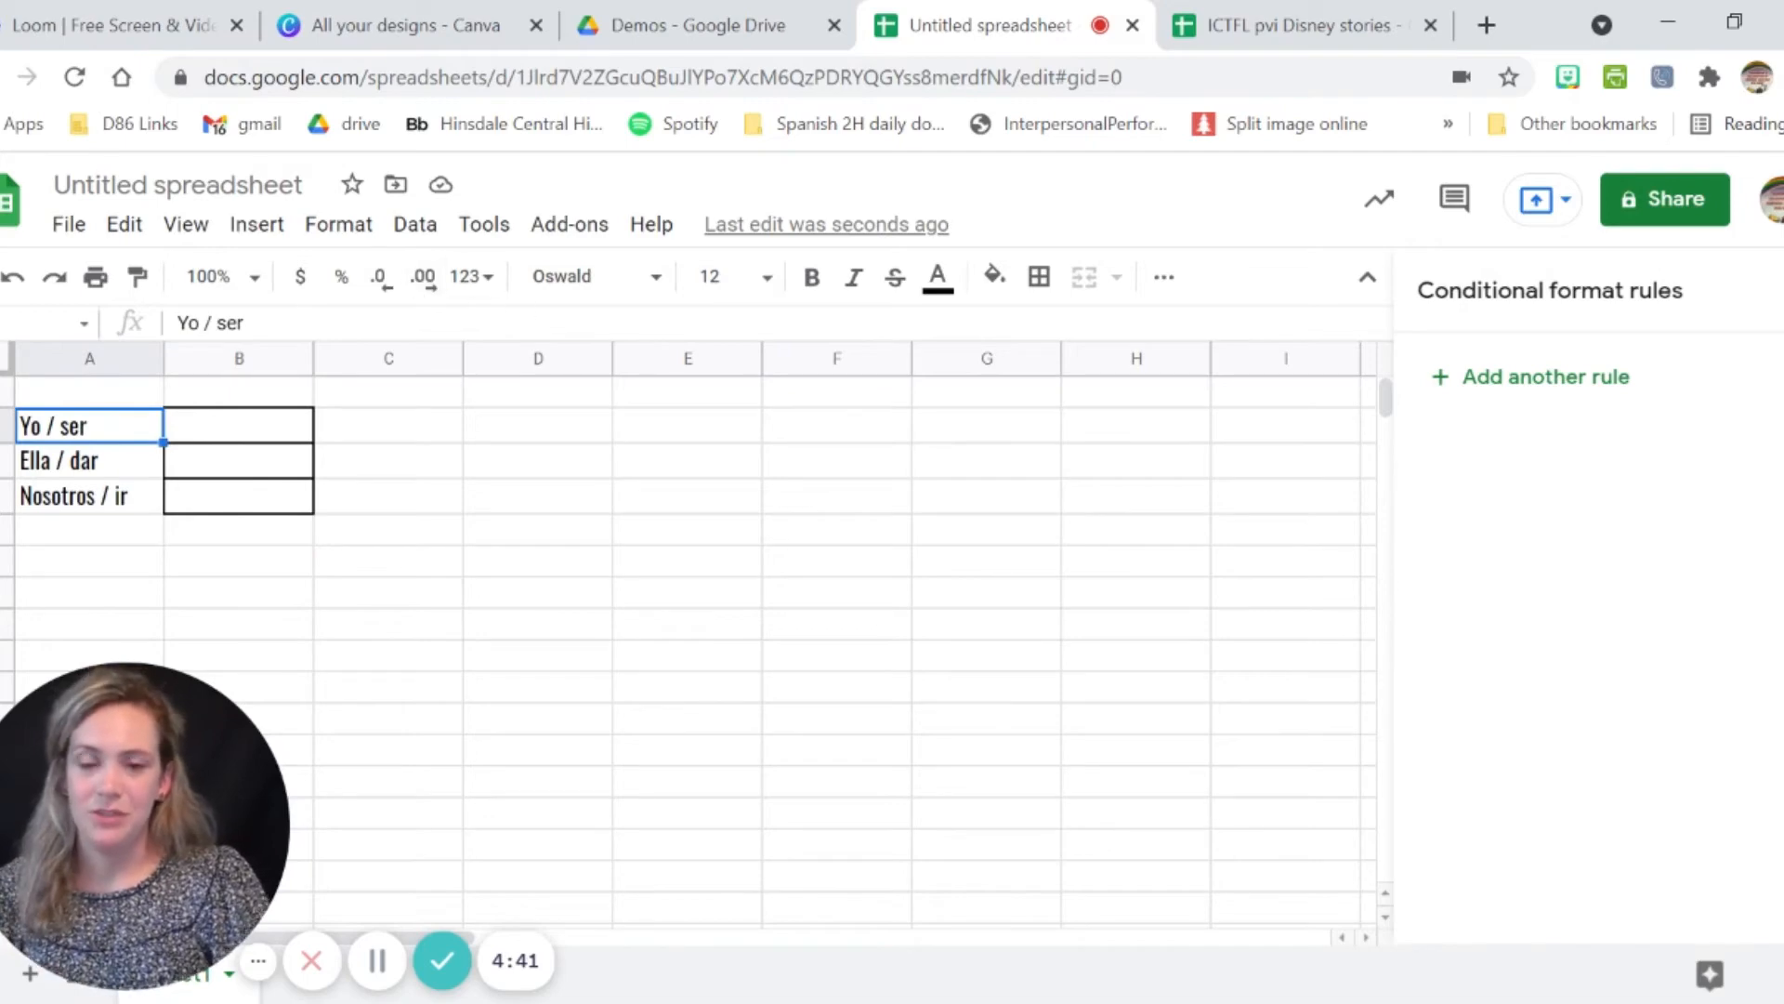
pyautogui.click(992, 277)
pyautogui.click(1040, 442)
pyautogui.click(788, 501)
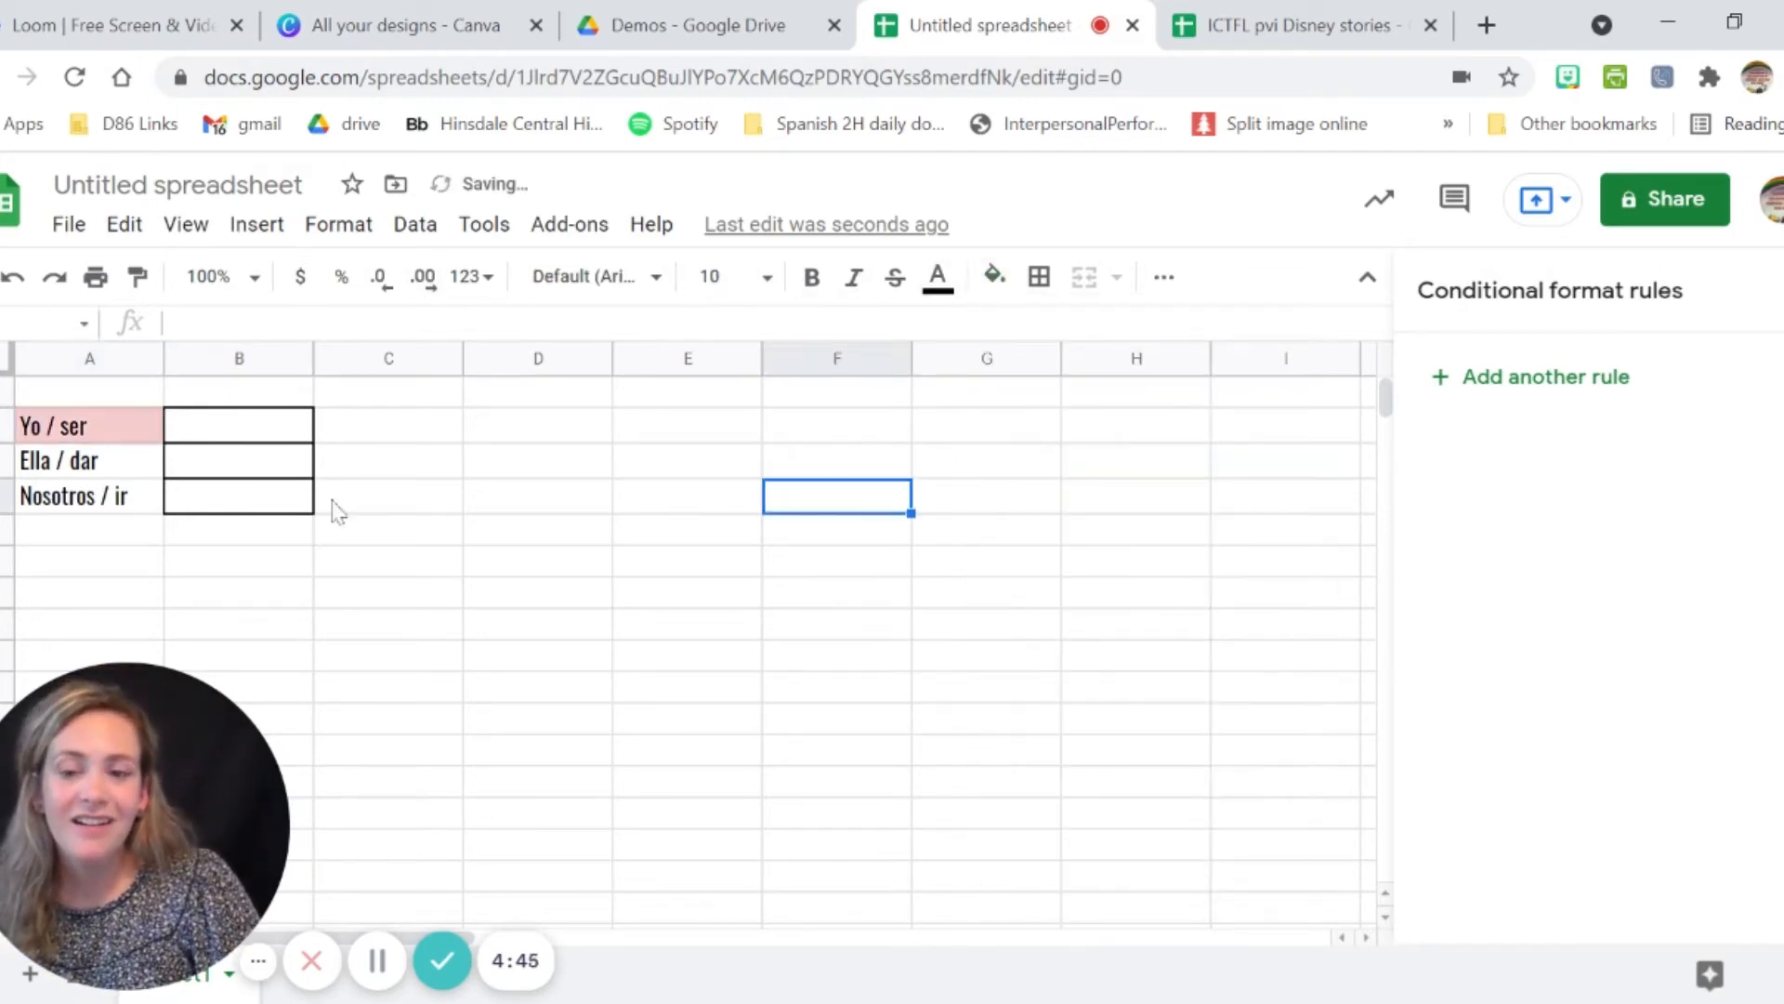
# Undo the light red fill on the "Yo / ser" cell and the borders on the answer cells.
pyautogui.hotkey('ctrl', 'z')
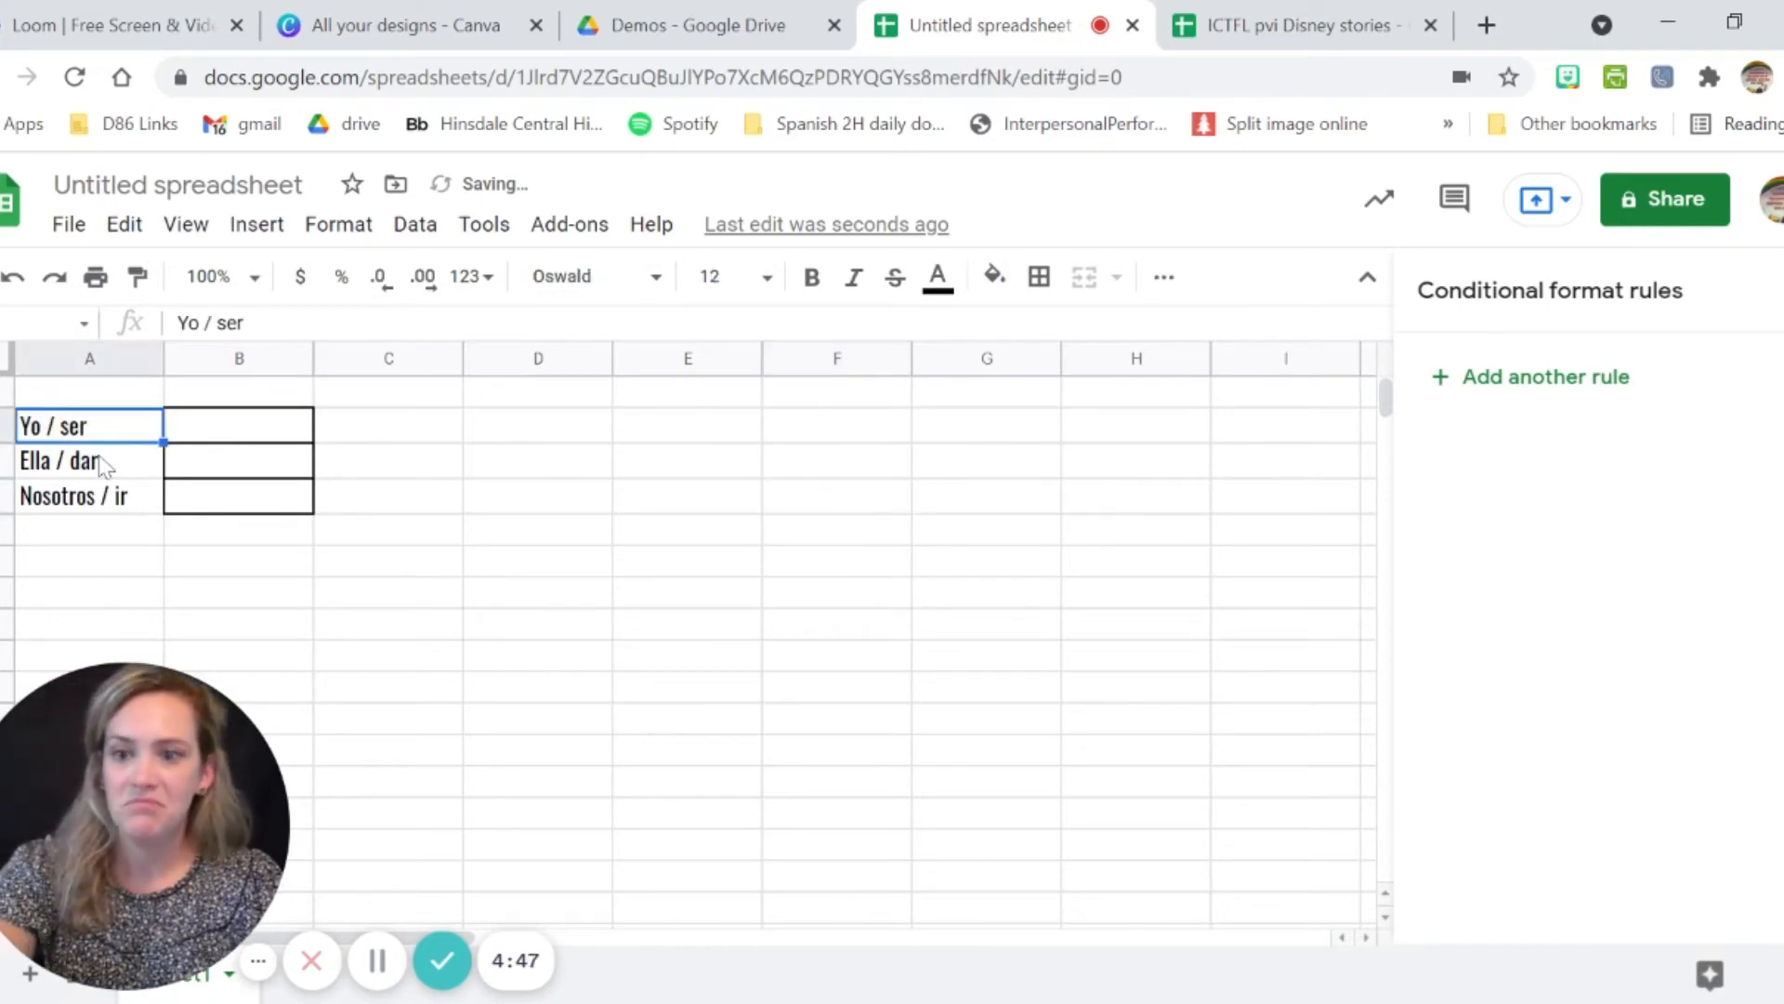
pyautogui.hotkey('ctrl', 'z')
pyautogui.click(565, 479)
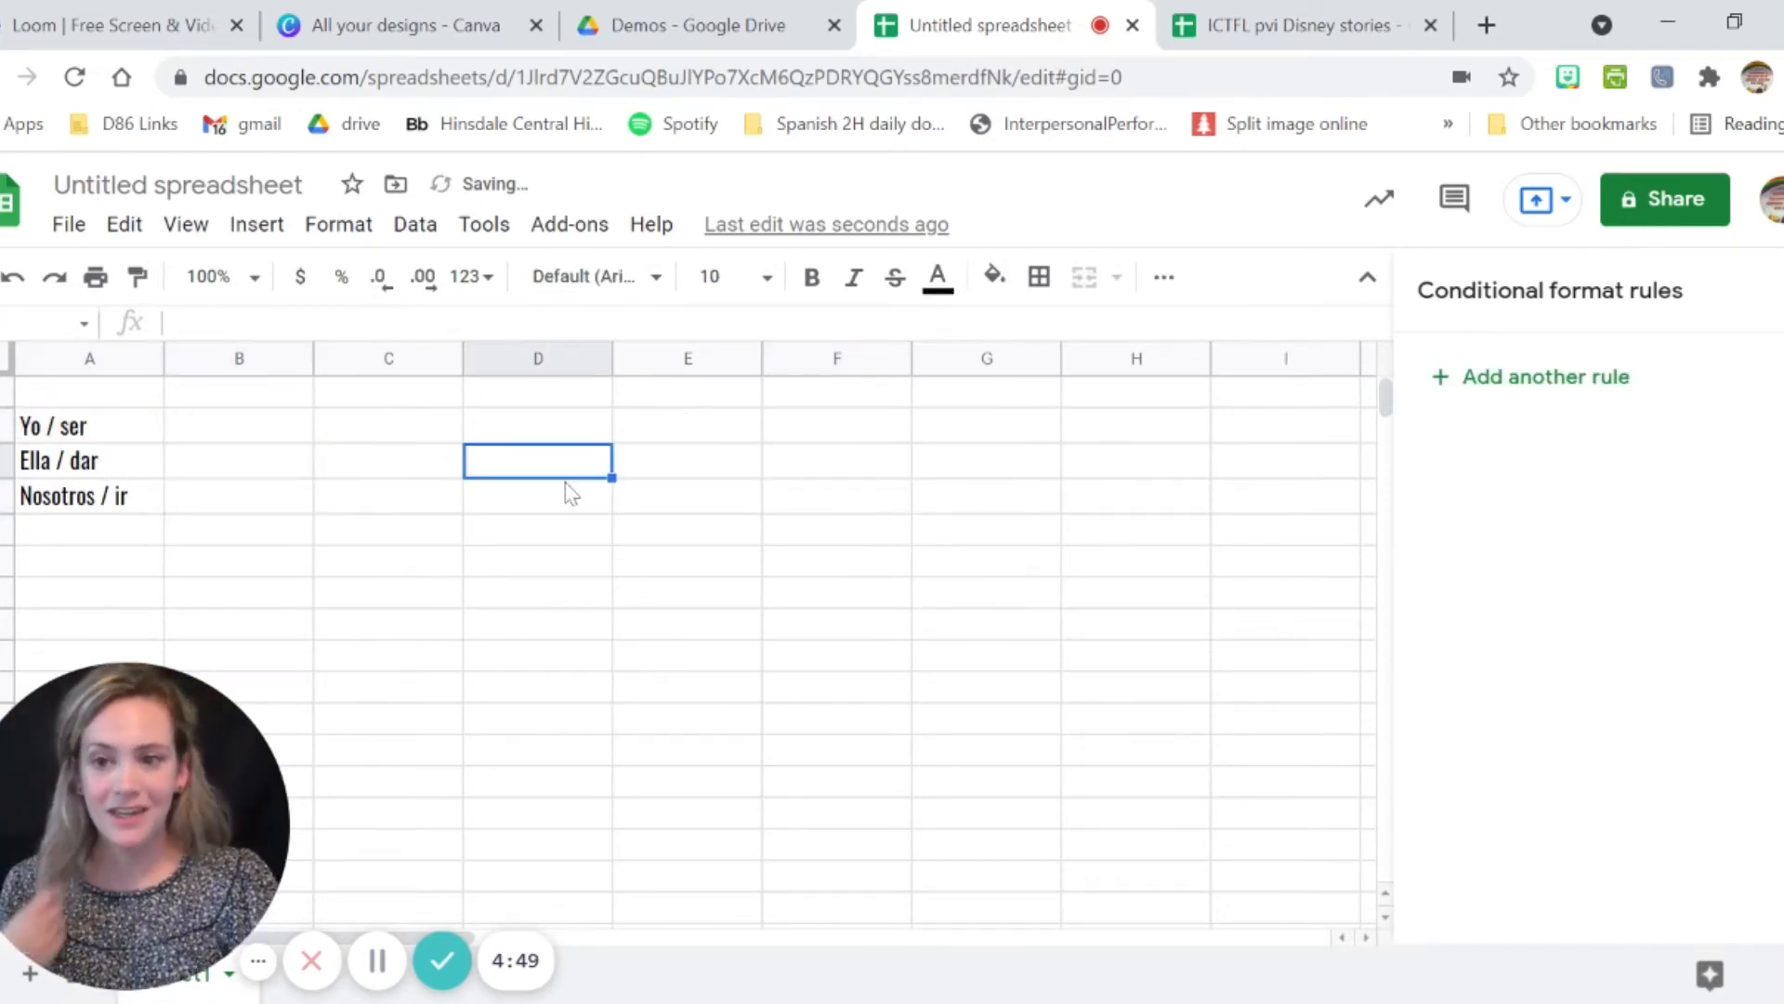
pyautogui.click(241, 398)
pyautogui.click(249, 432)
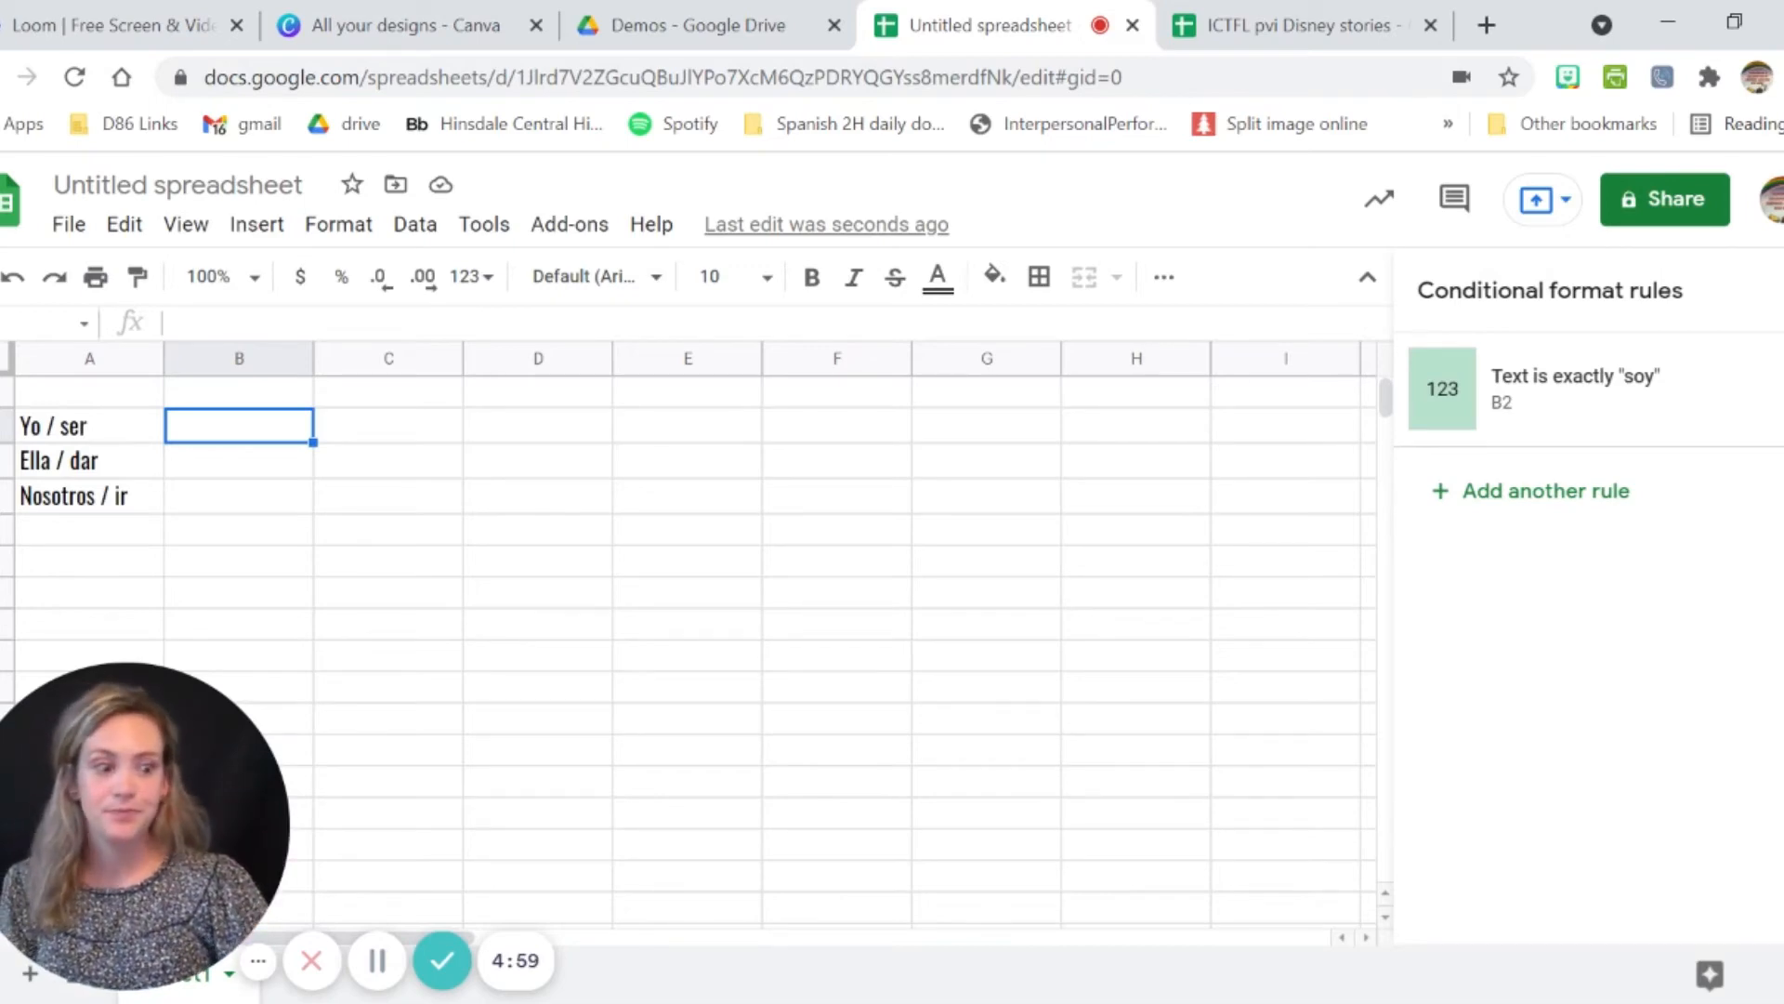
# Switch to the "ICTFL pvi Disney stories" spreadsheet and look over its instructions and the preterite and imperfect flow chart.
pyautogui.click(1269, 28)
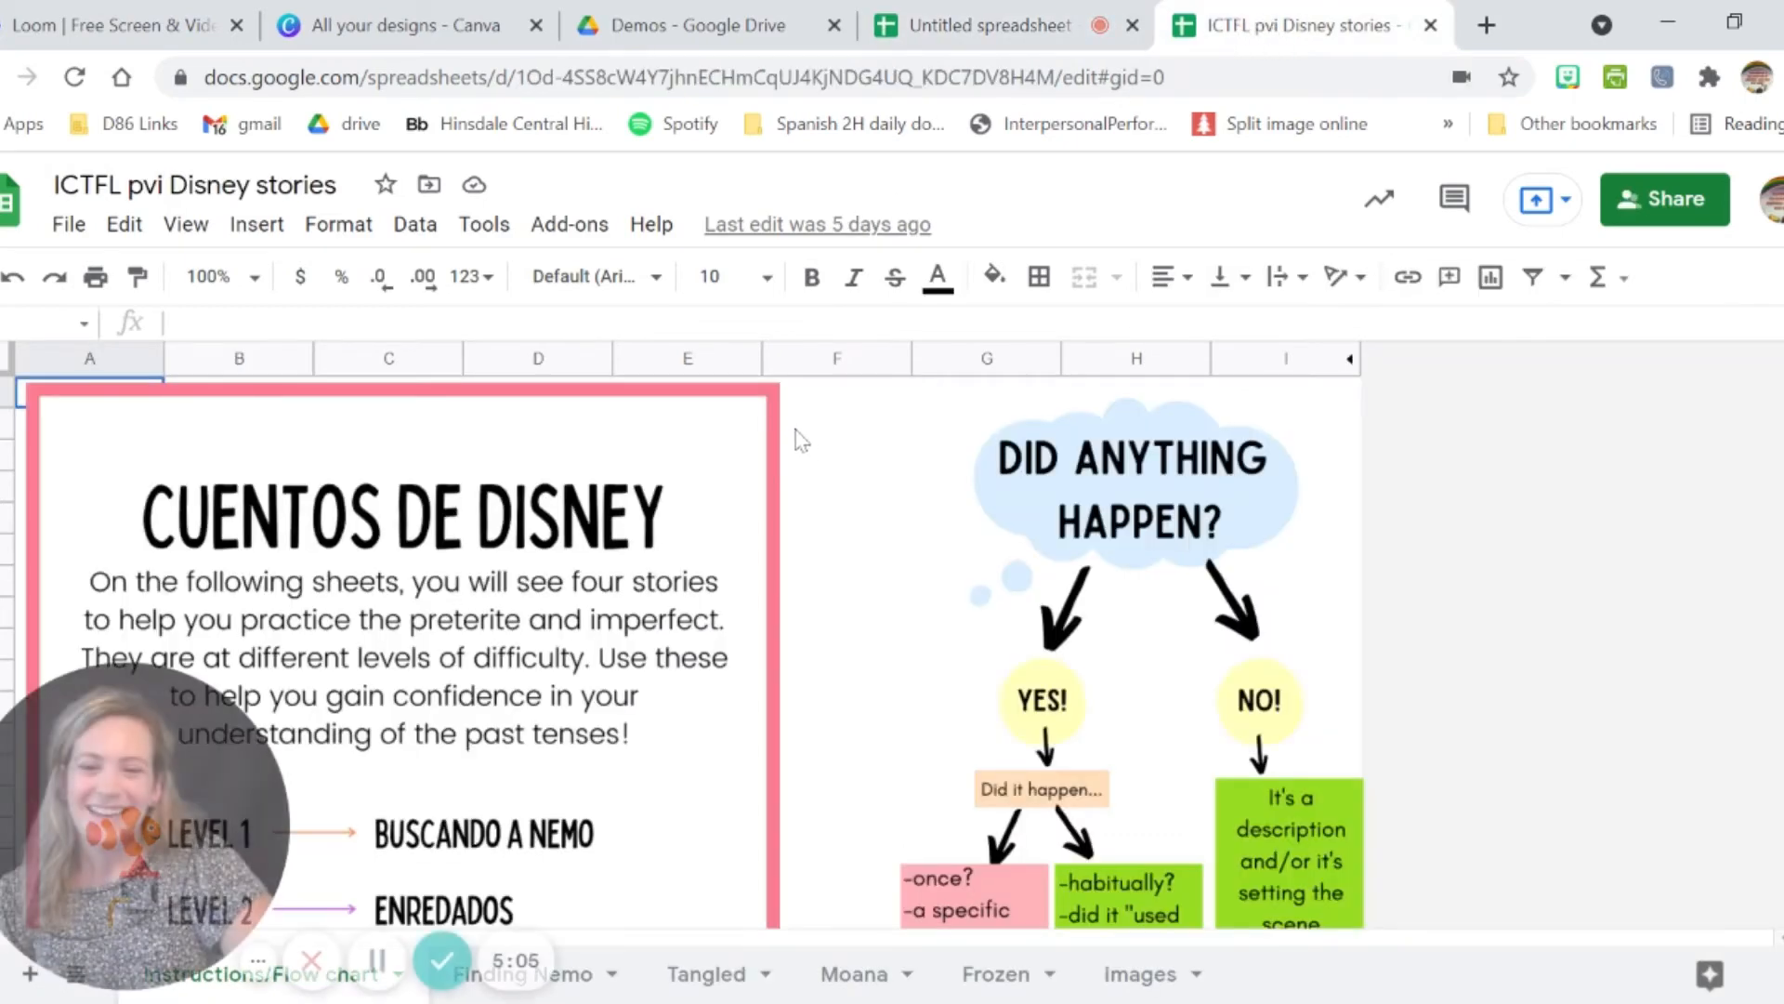
pyautogui.scroll(-1, 778, 671)
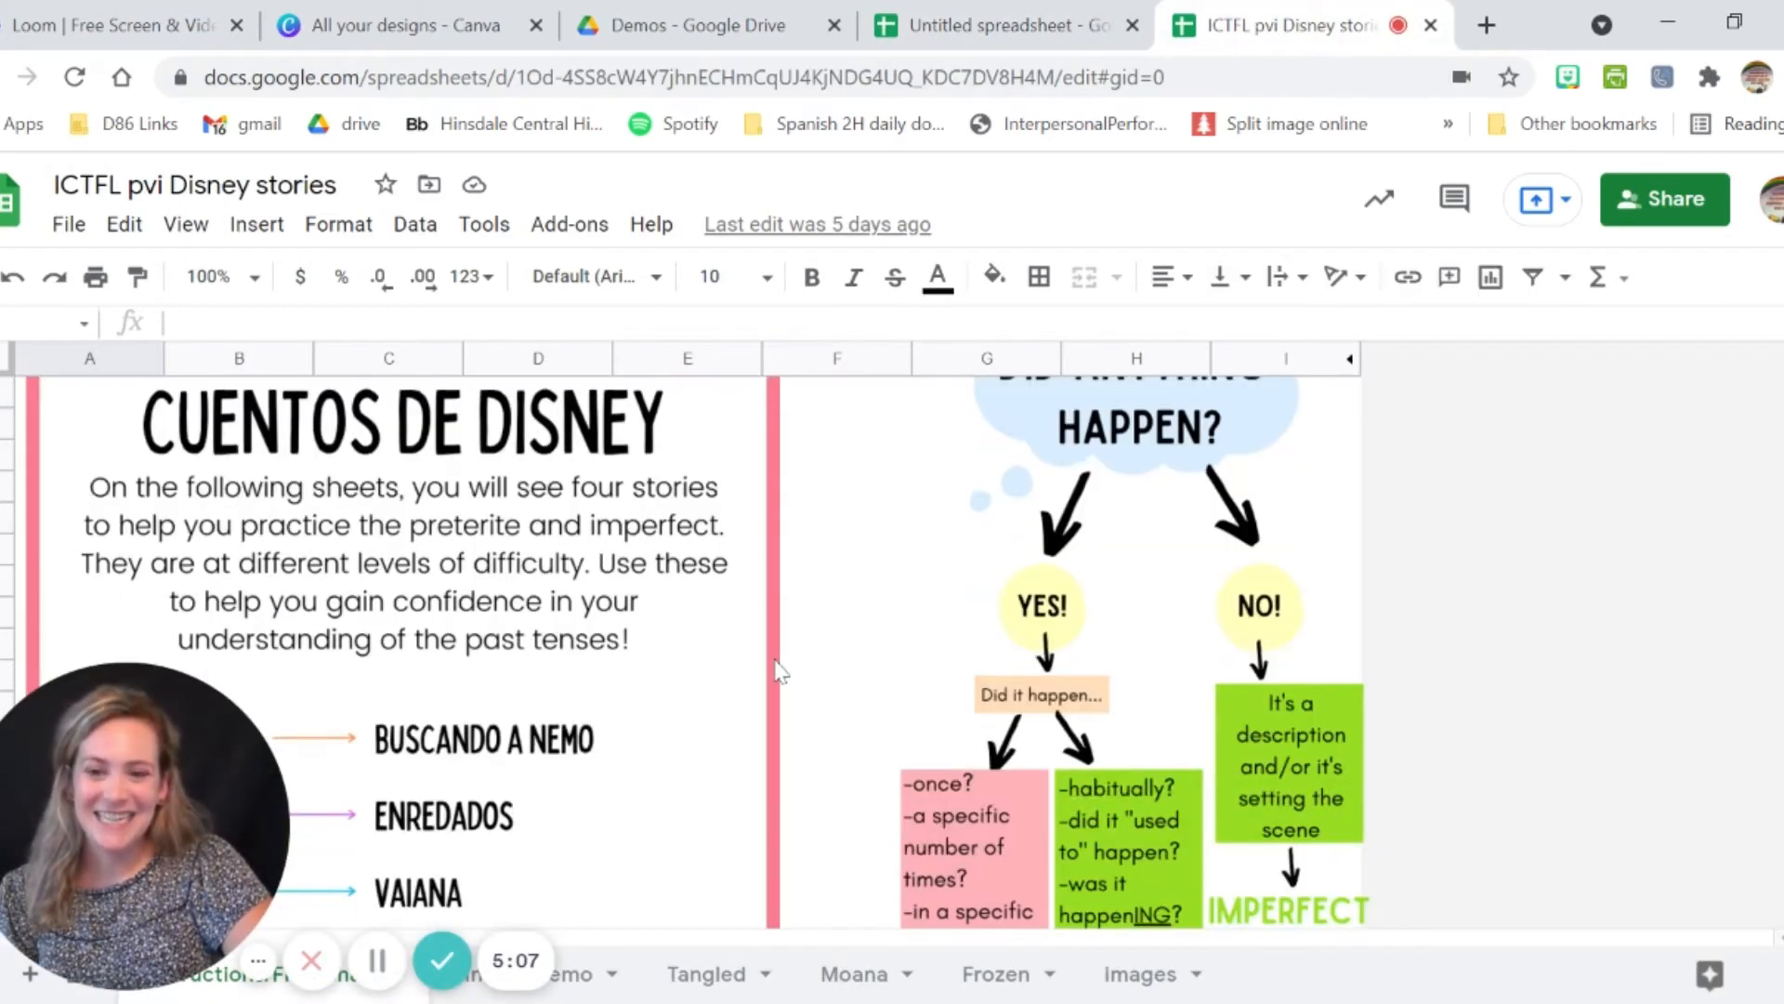
pyautogui.scroll(-2, 780, 669)
pyautogui.scroll(1, 781, 669)
pyautogui.scroll(1, 790, 683)
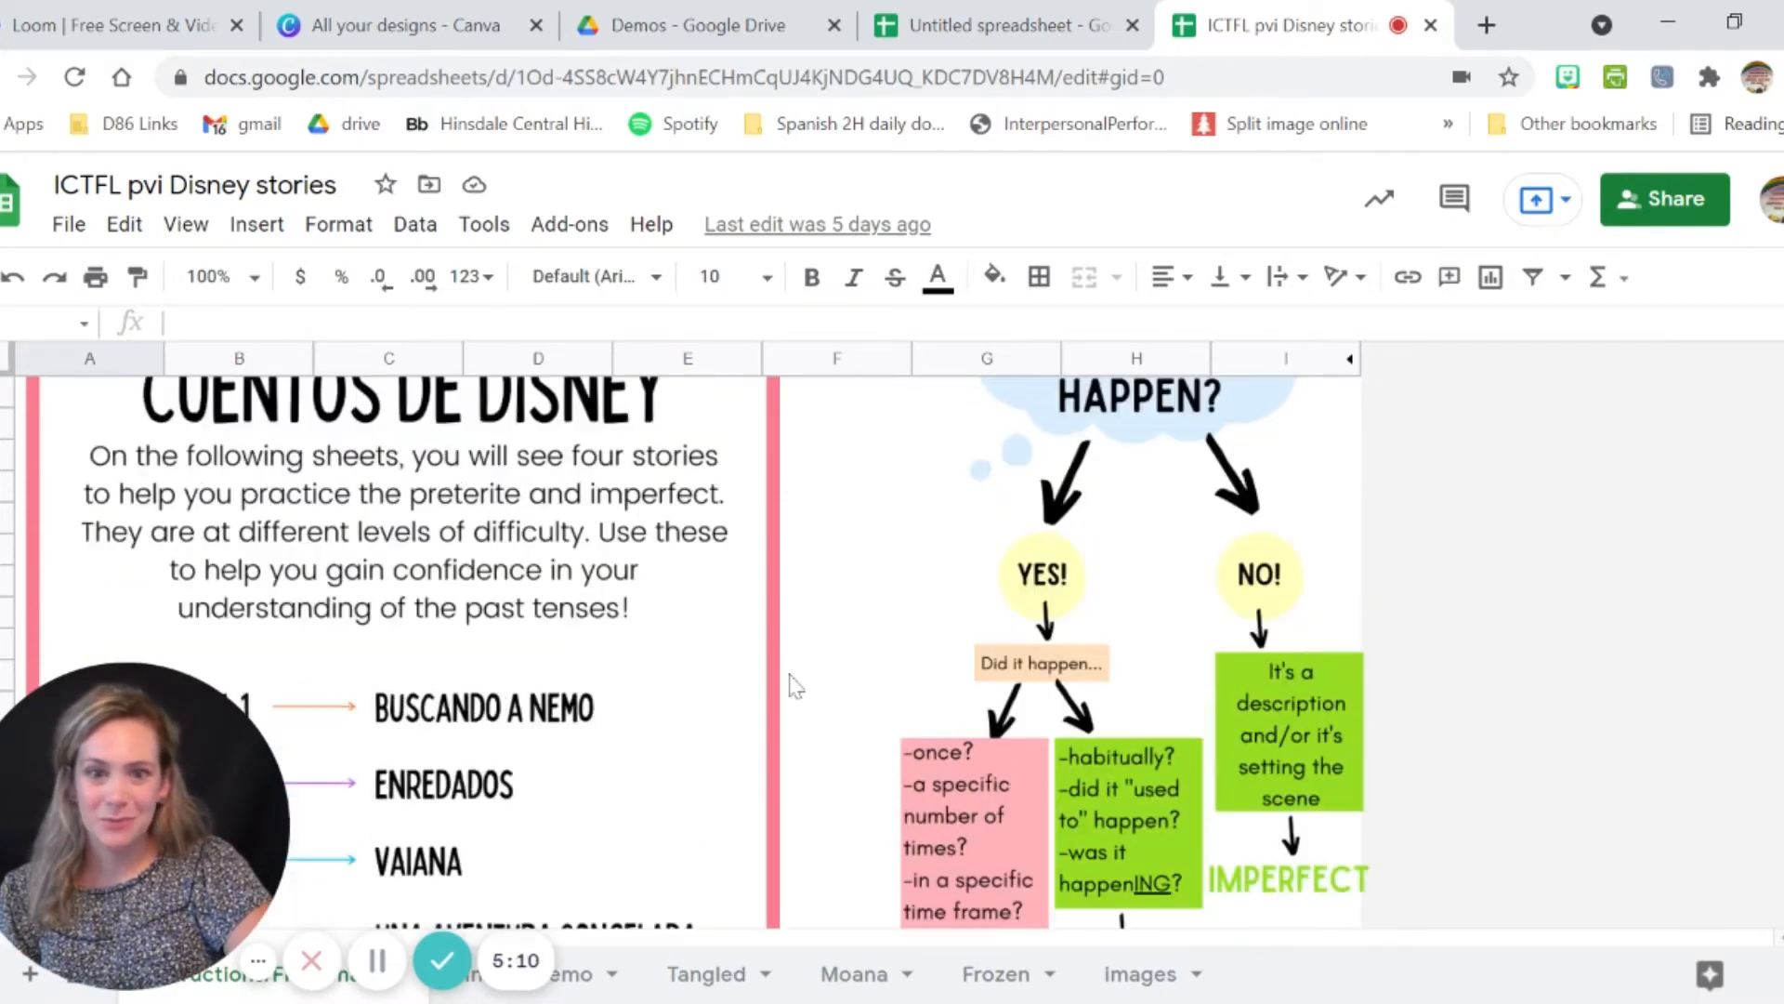
pyautogui.scroll(1, 792, 685)
pyautogui.scroll(-4, 789, 685)
pyautogui.scroll(3, 1199, 693)
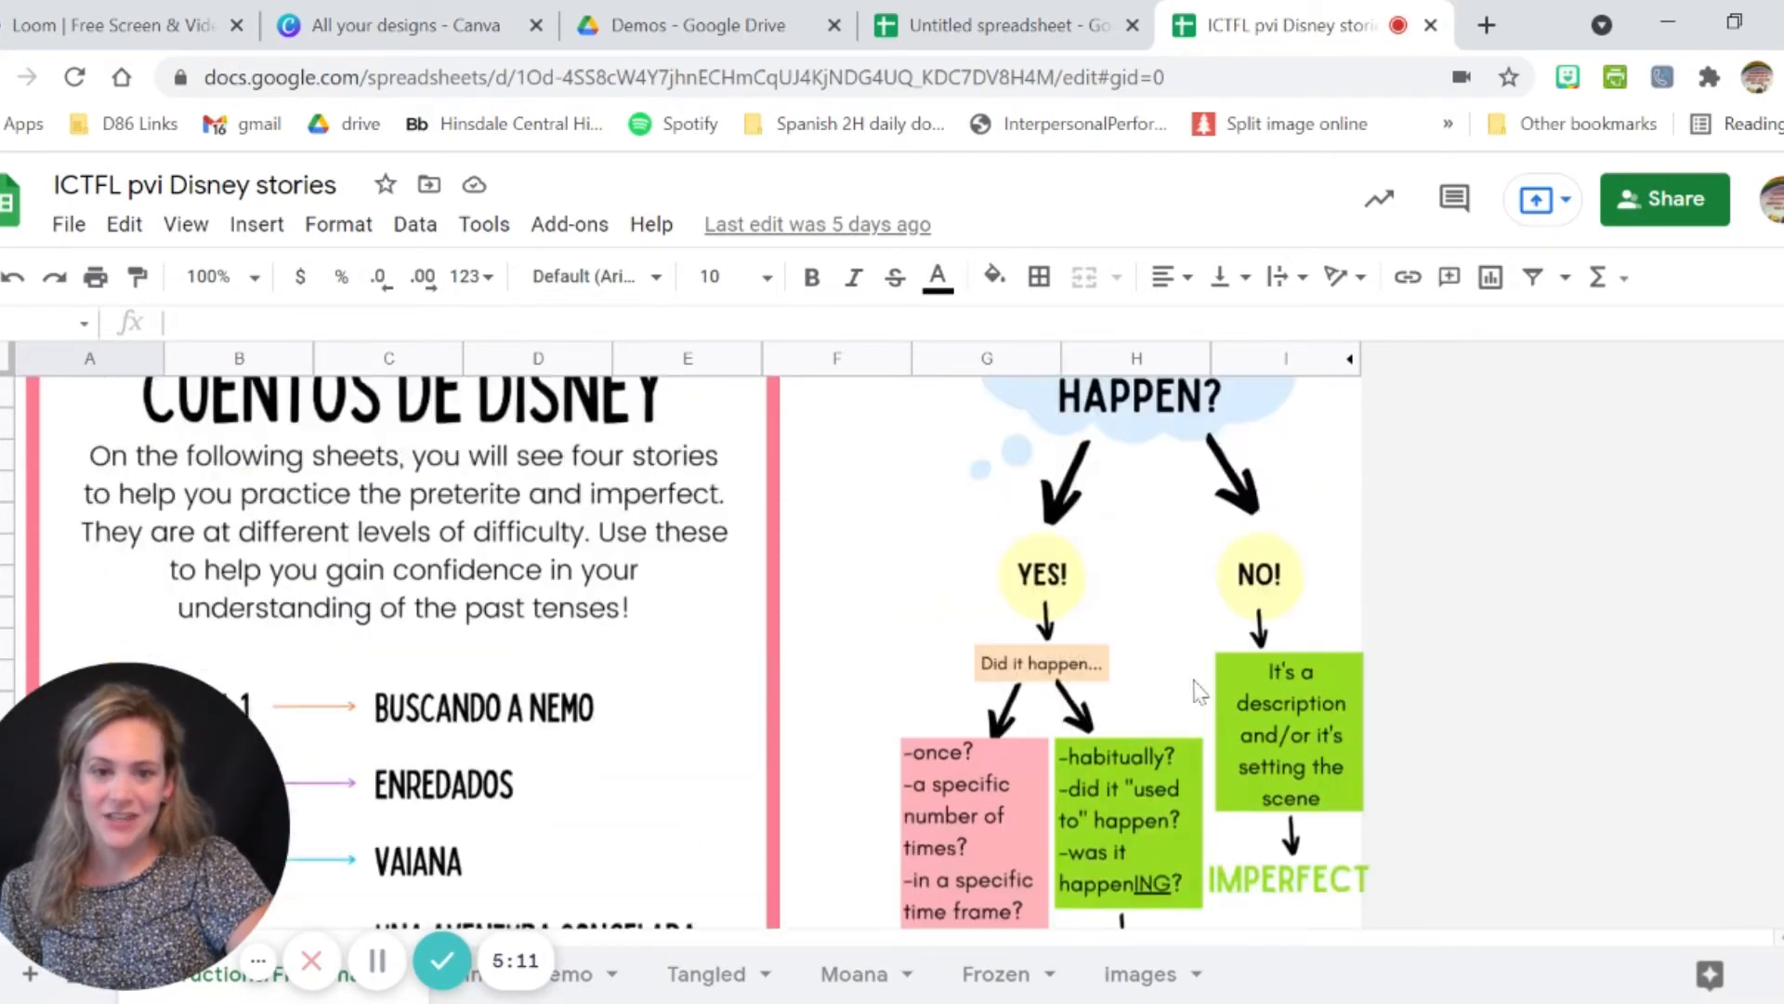
# Open the Finding Nemo sheet and examine its instruction text and story images.
pyautogui.scroll(2, 1199, 692)
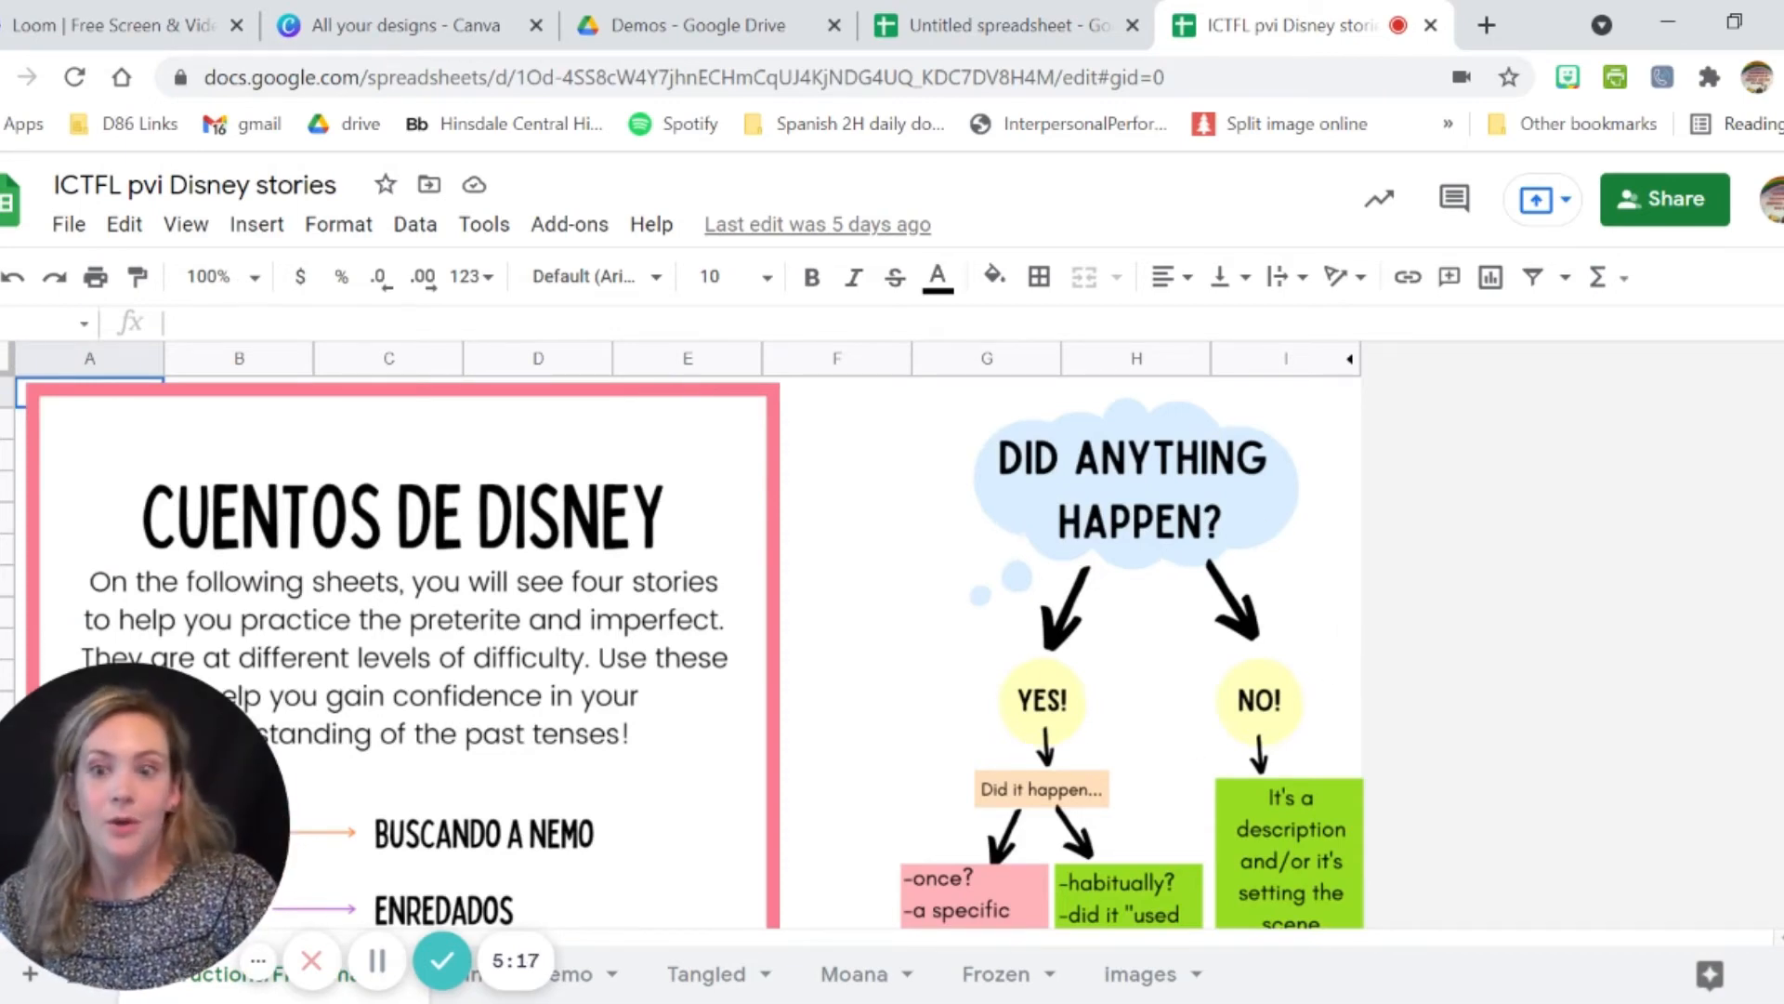
pyautogui.moveTo(131, 876); pyautogui.dragTo(1669, 800)
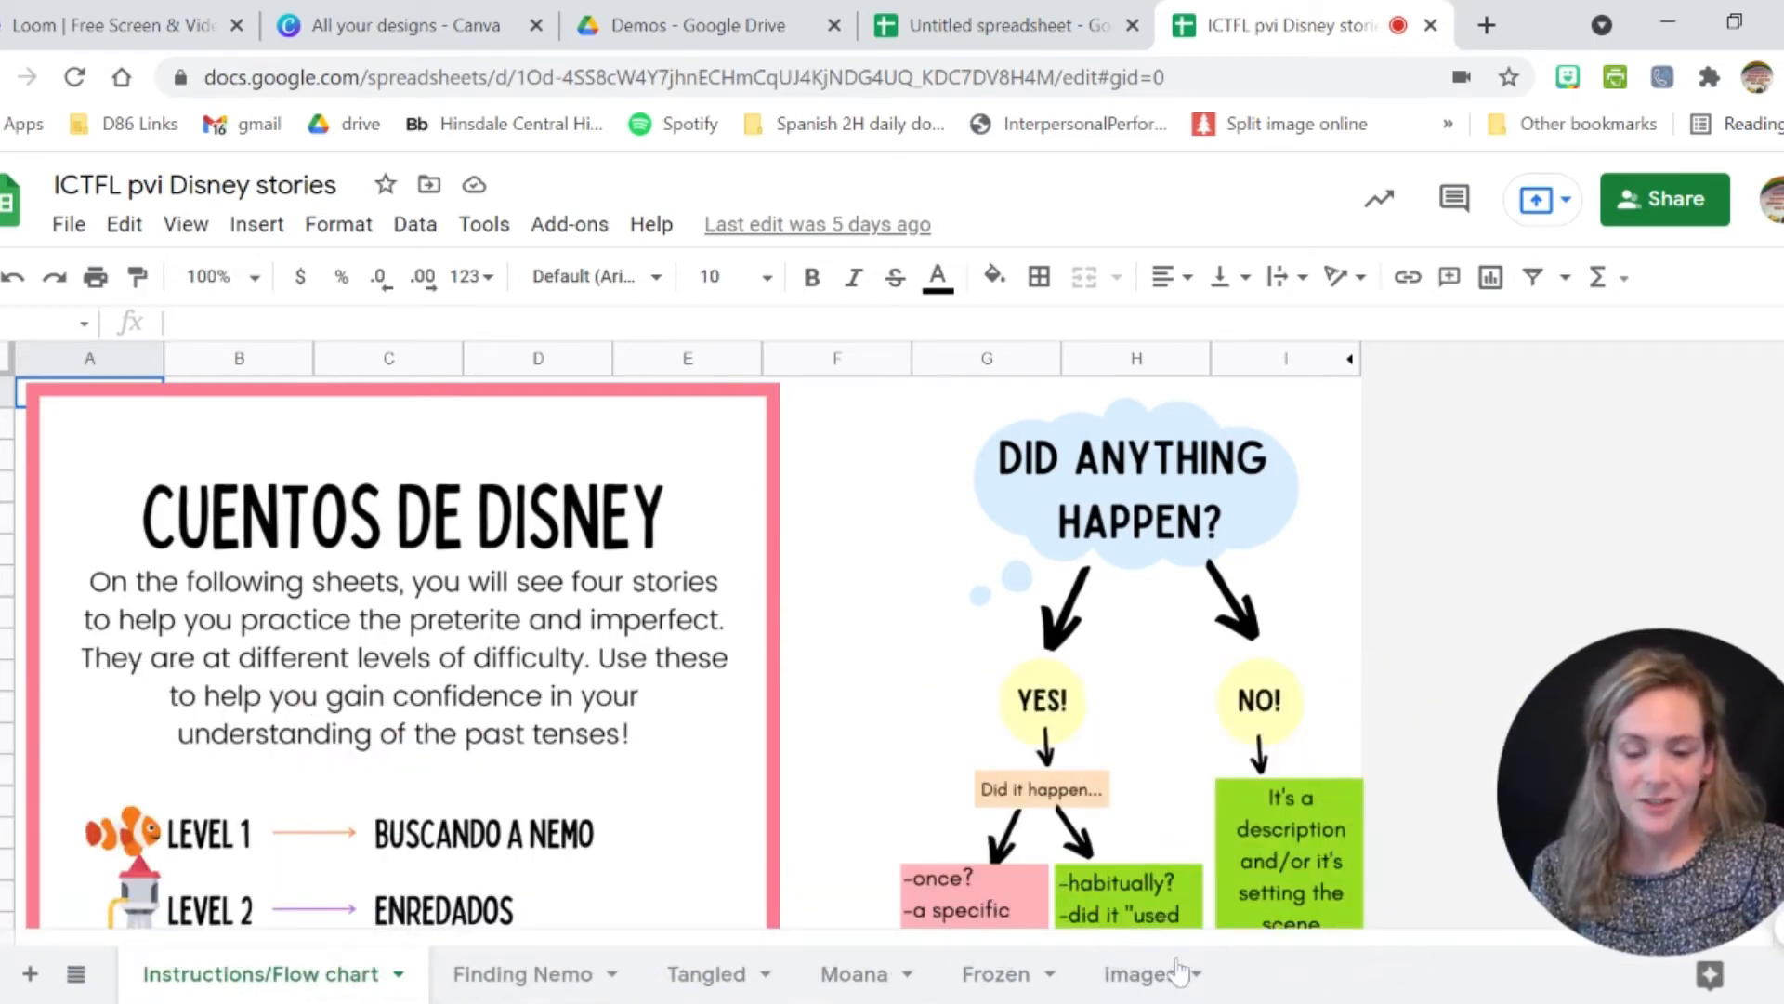
pyautogui.click(545, 991)
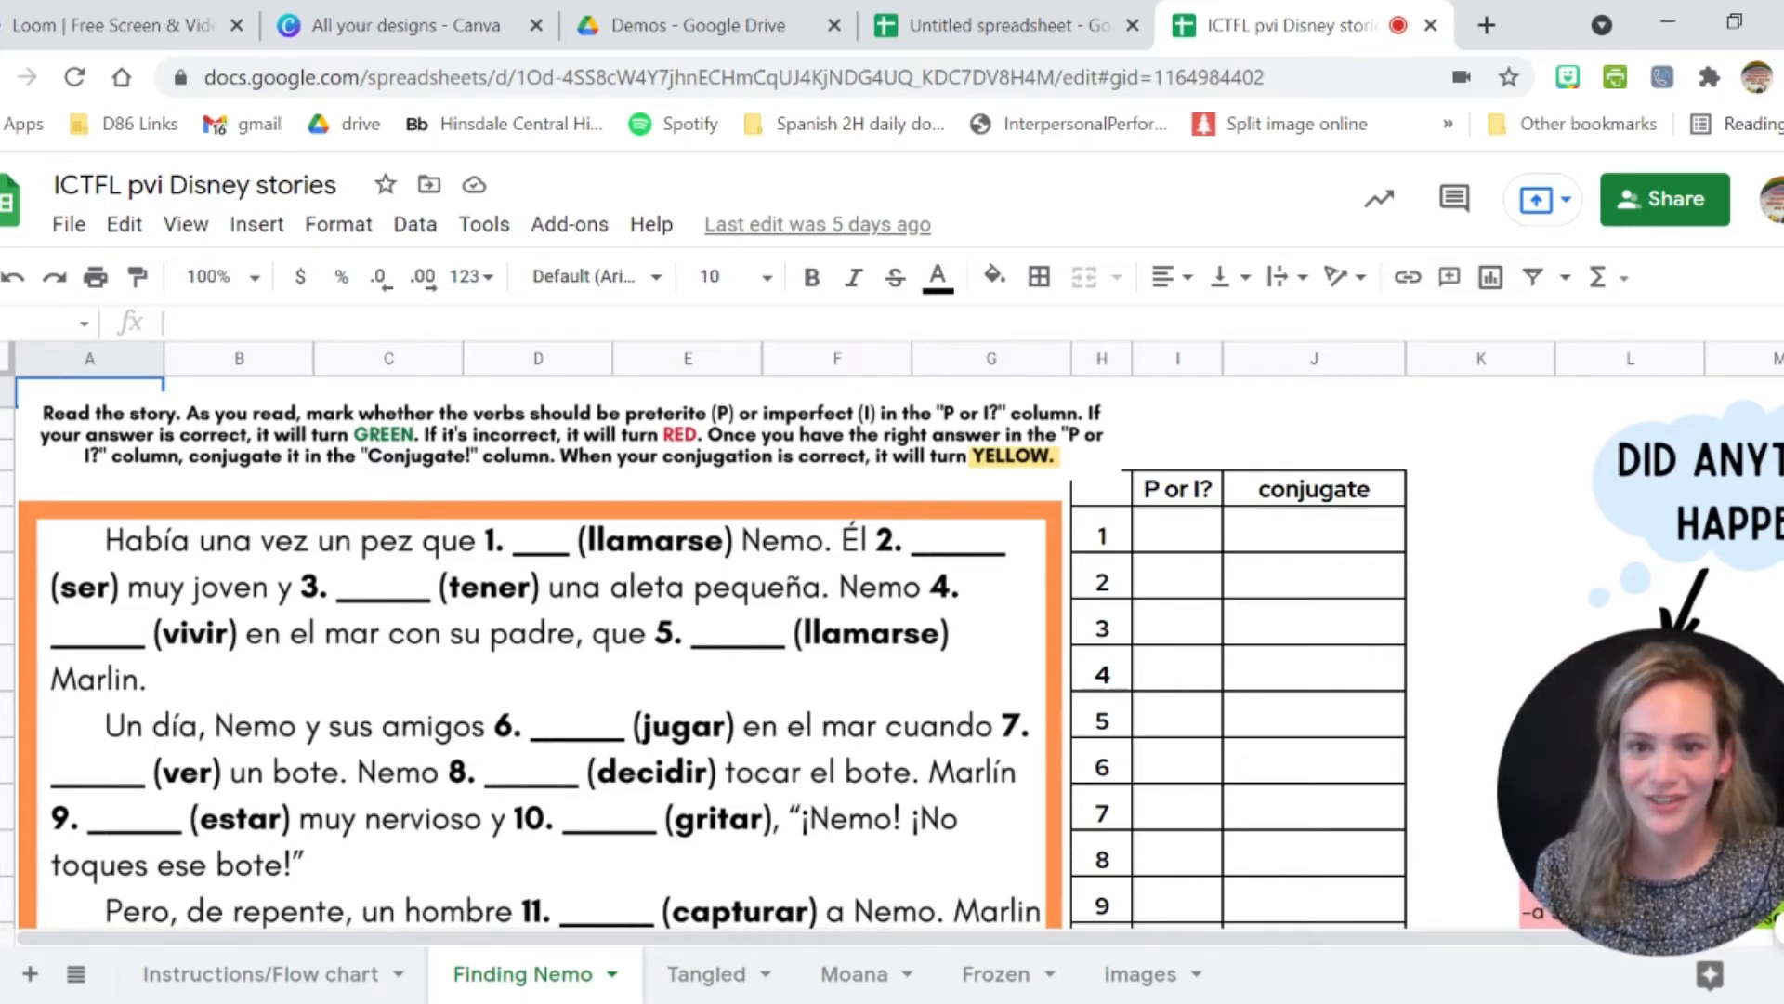
pyautogui.click(507, 609)
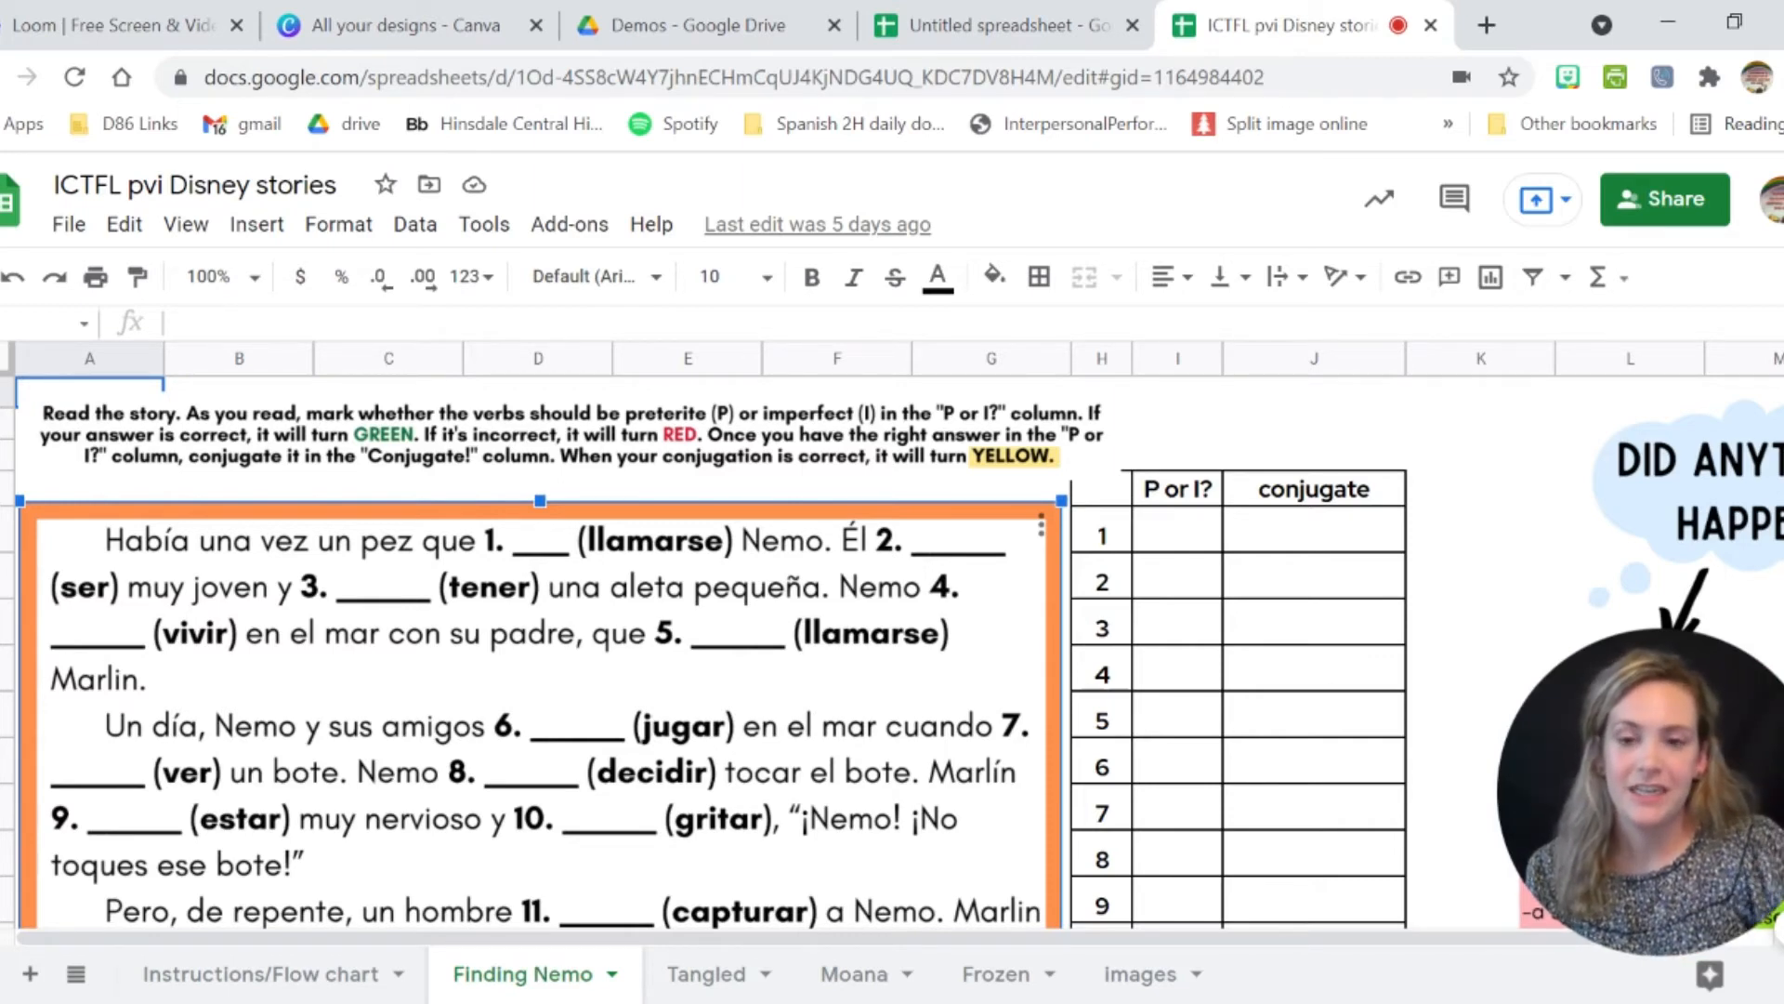
pyautogui.click(299, 465)
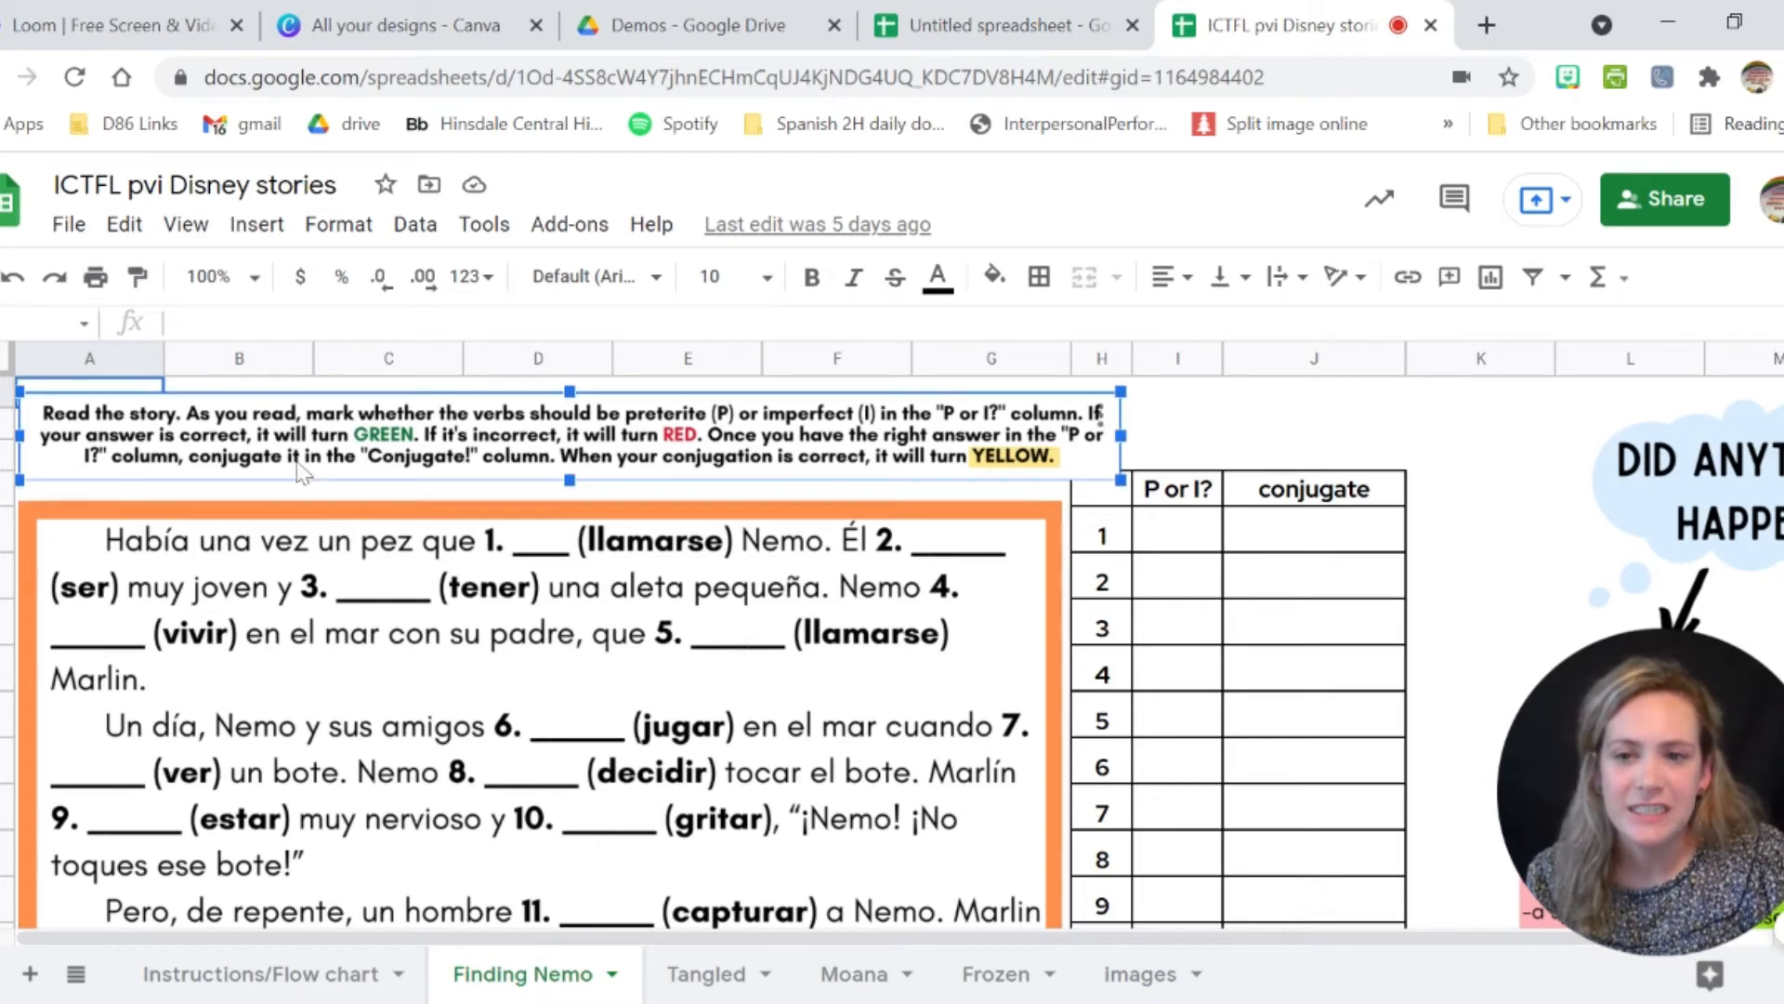
pyautogui.click(625, 693)
pyautogui.click(68, 224)
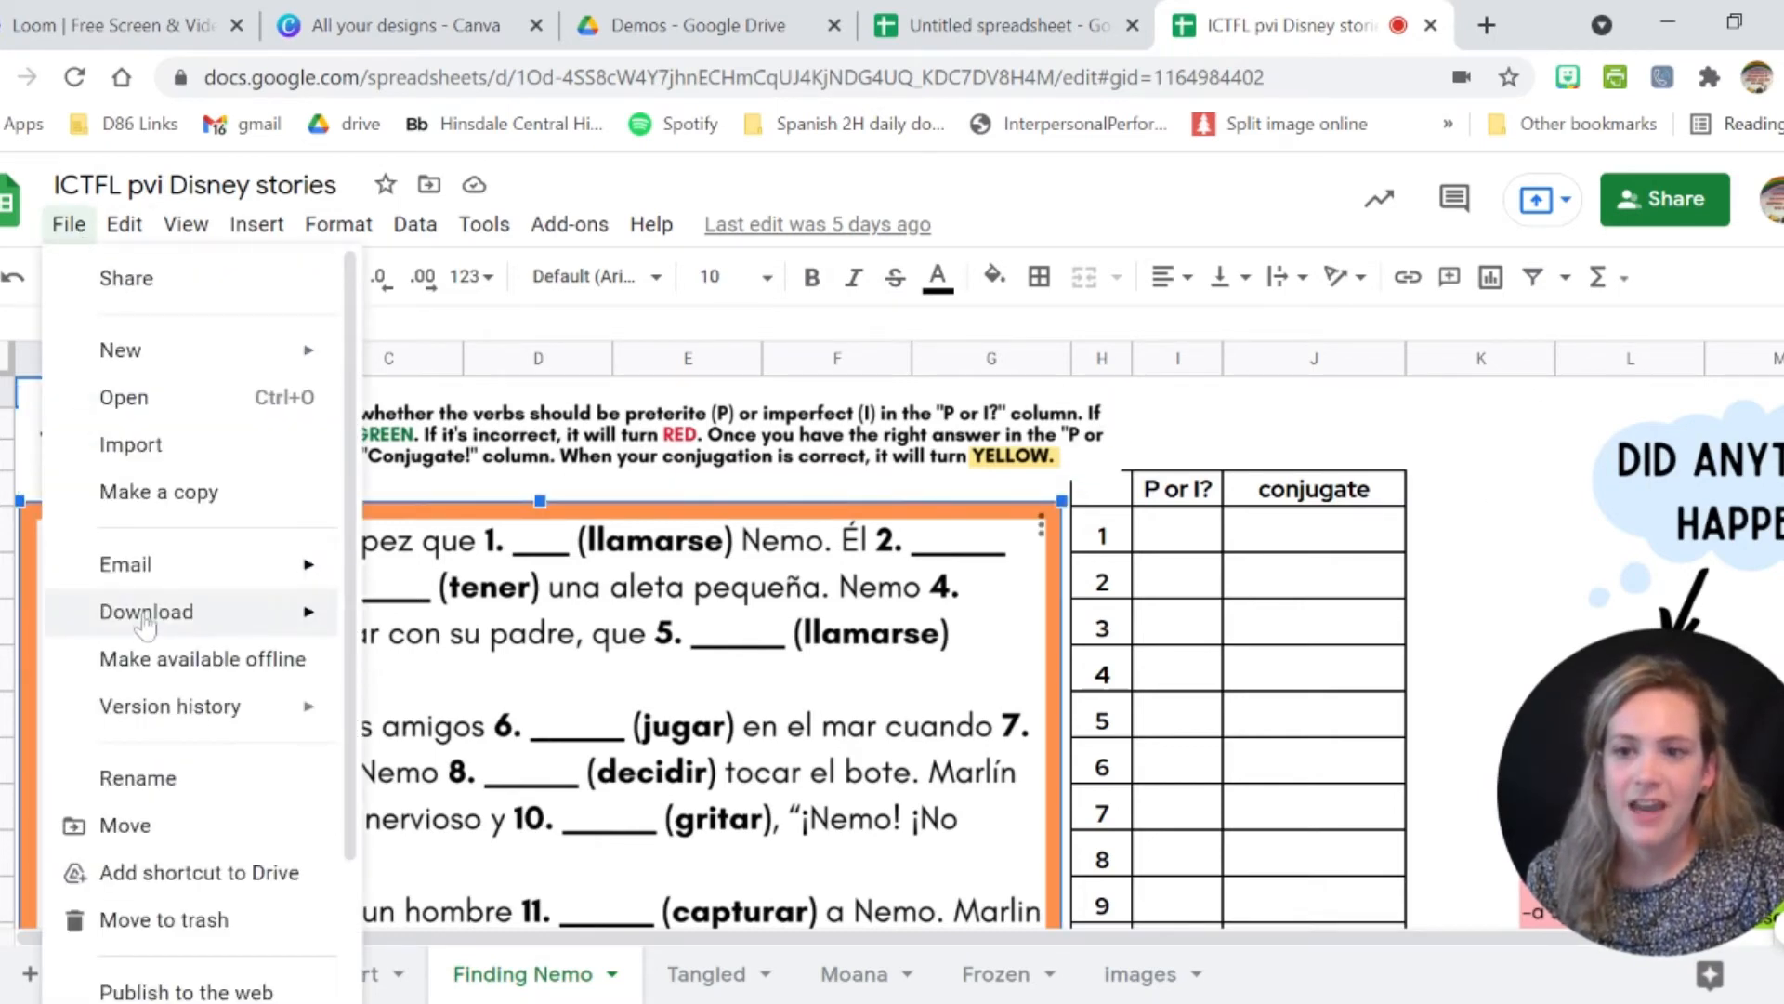
pyautogui.moveTo(255, 227)
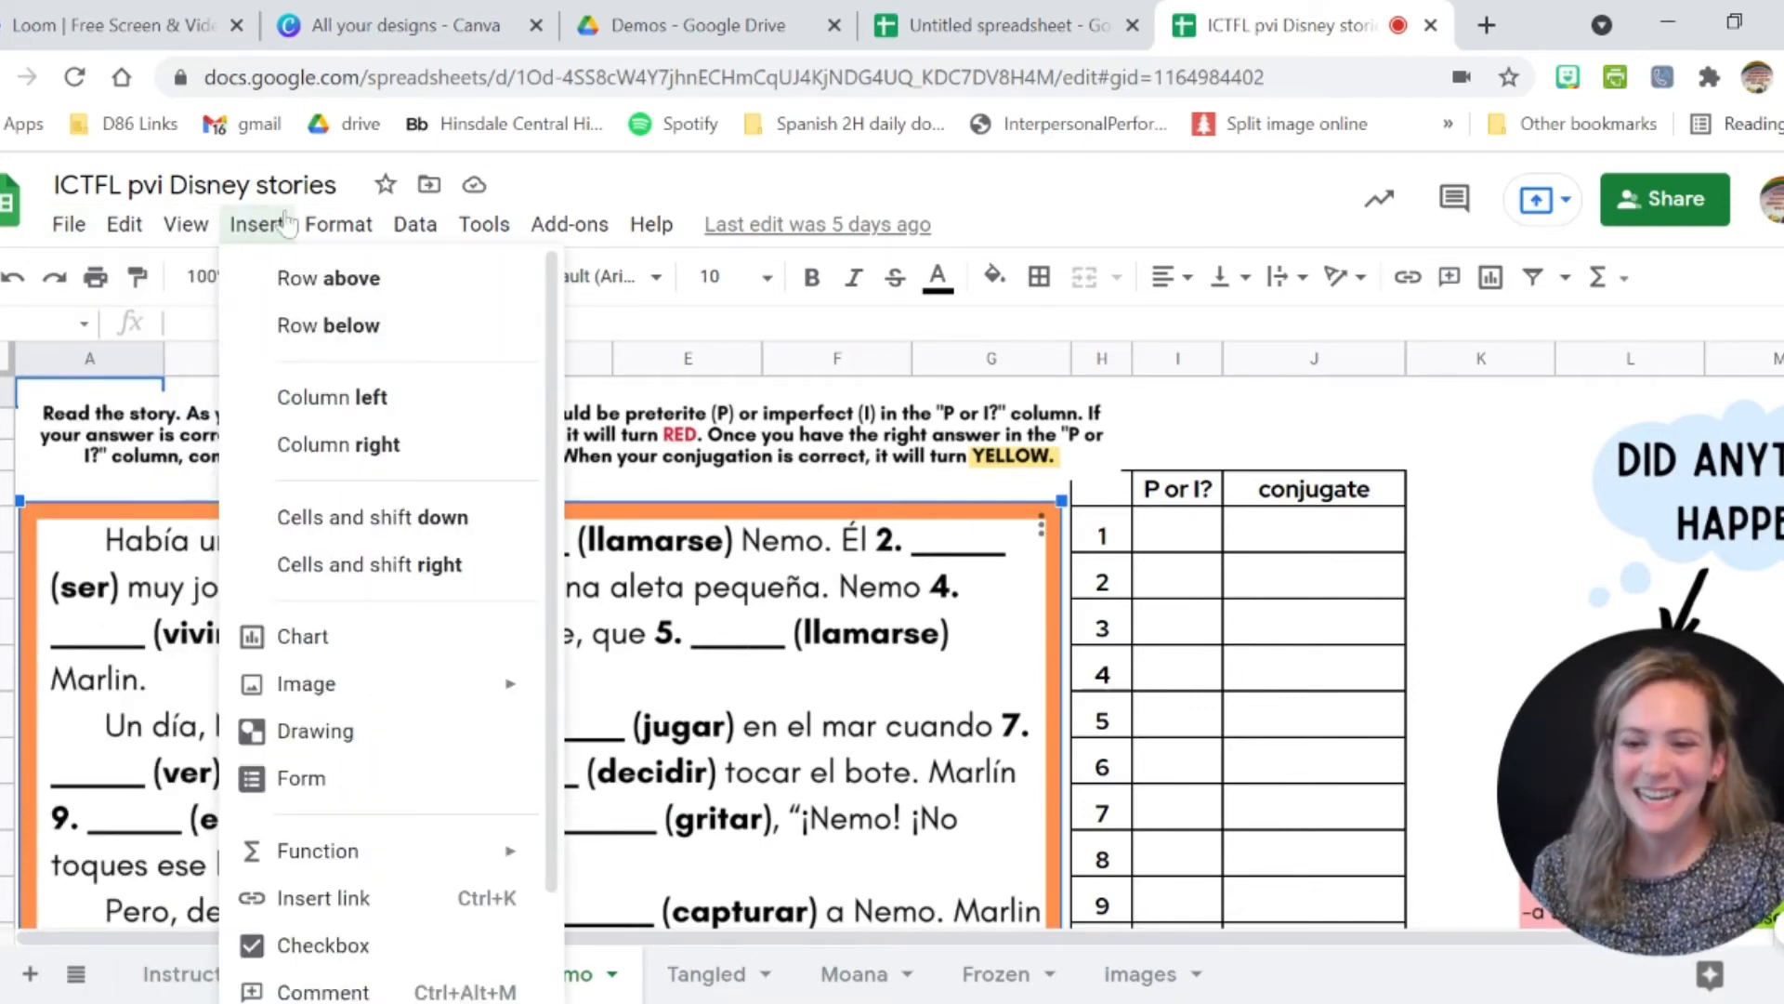
pyautogui.moveTo(398, 695)
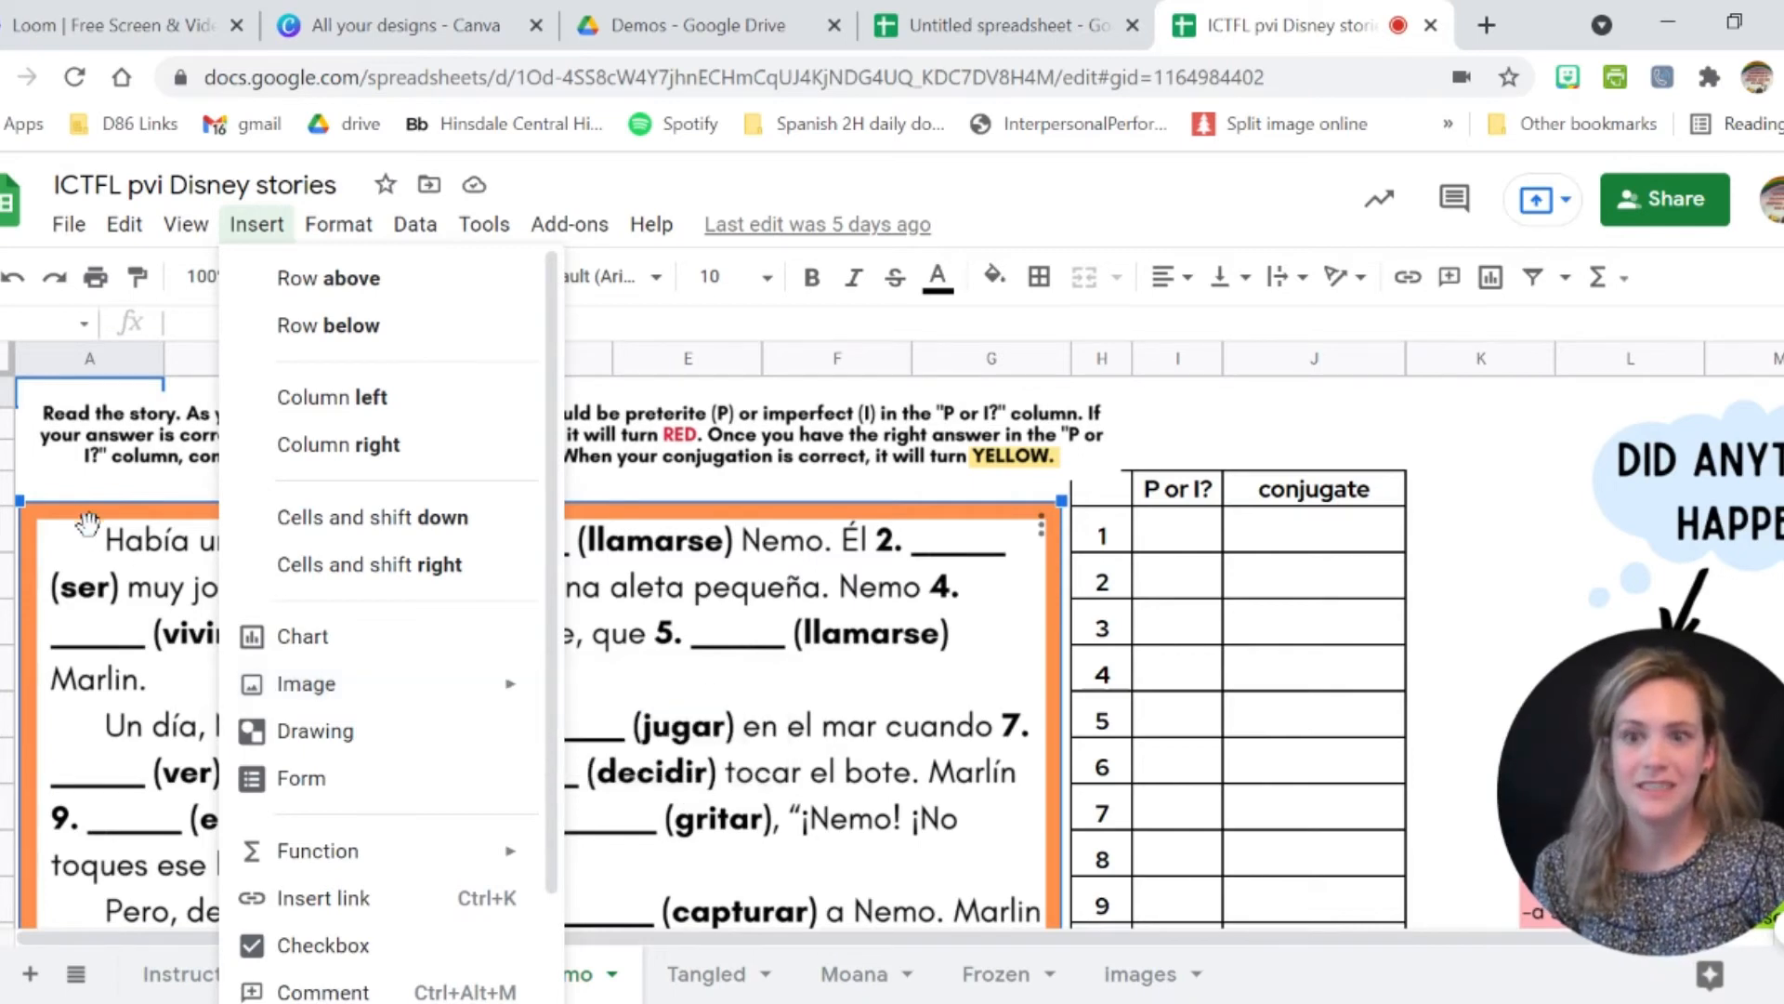
pyautogui.click(159, 550)
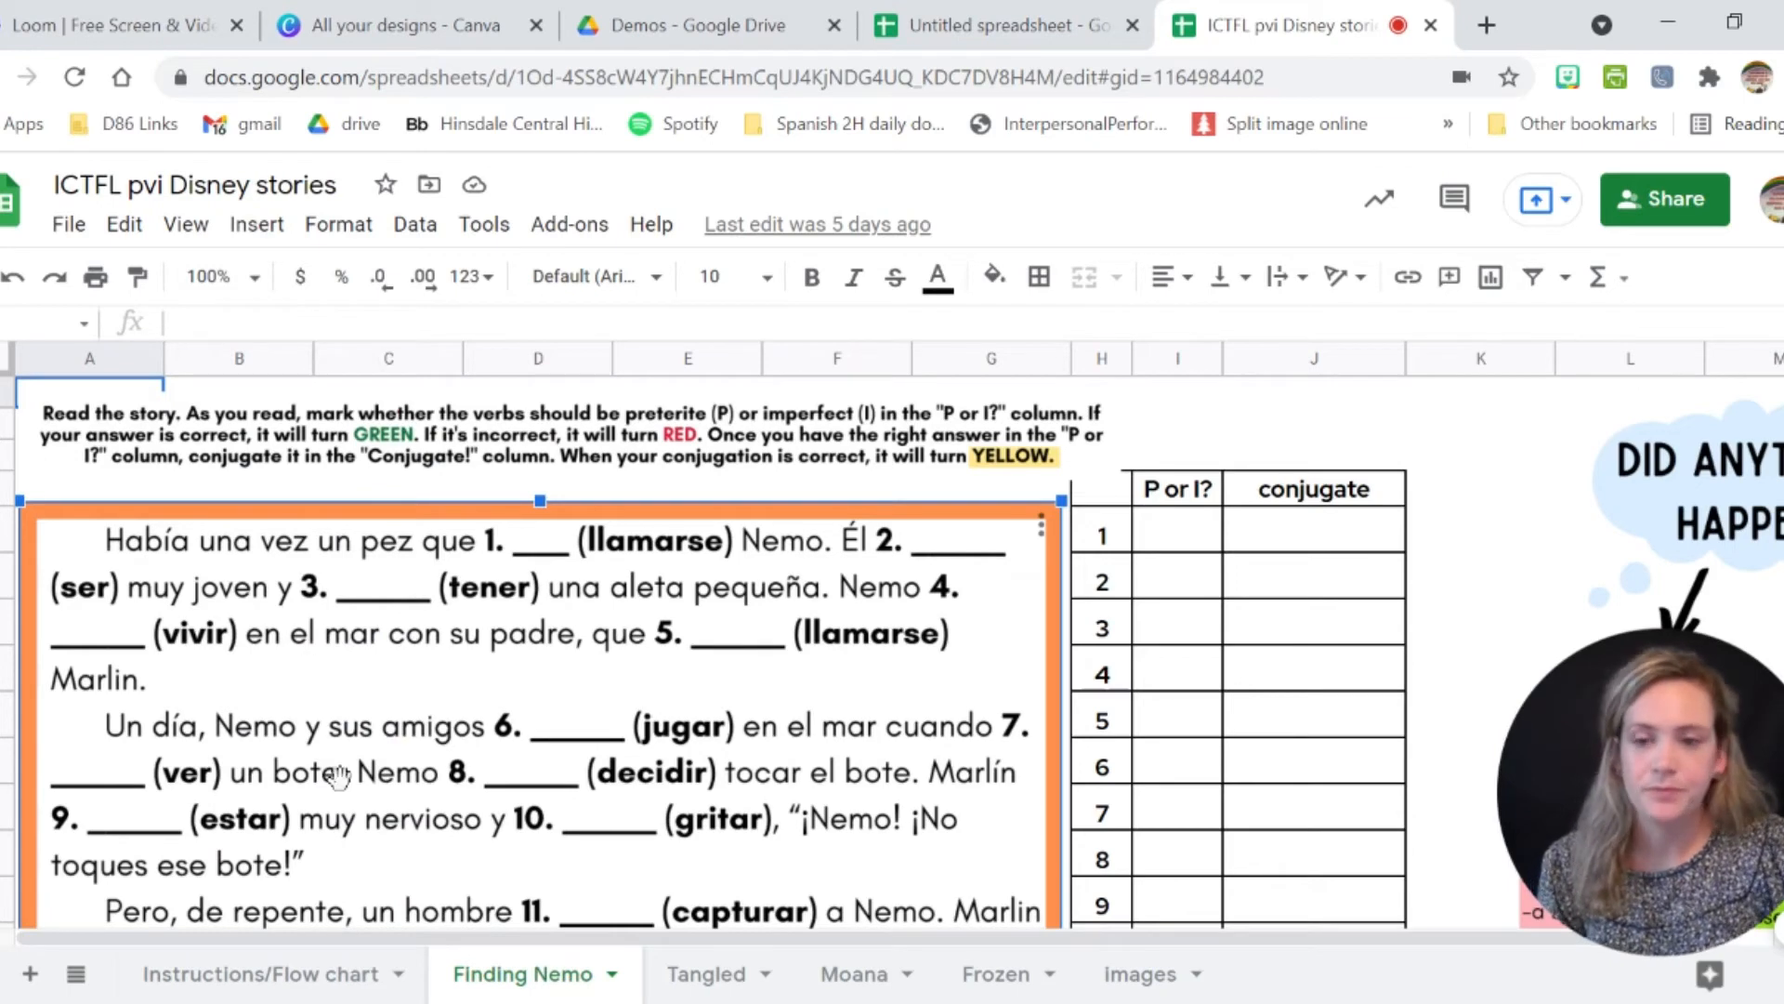
pyautogui.scroll(-1, 683, 771)
pyautogui.scroll(1, 832, 737)
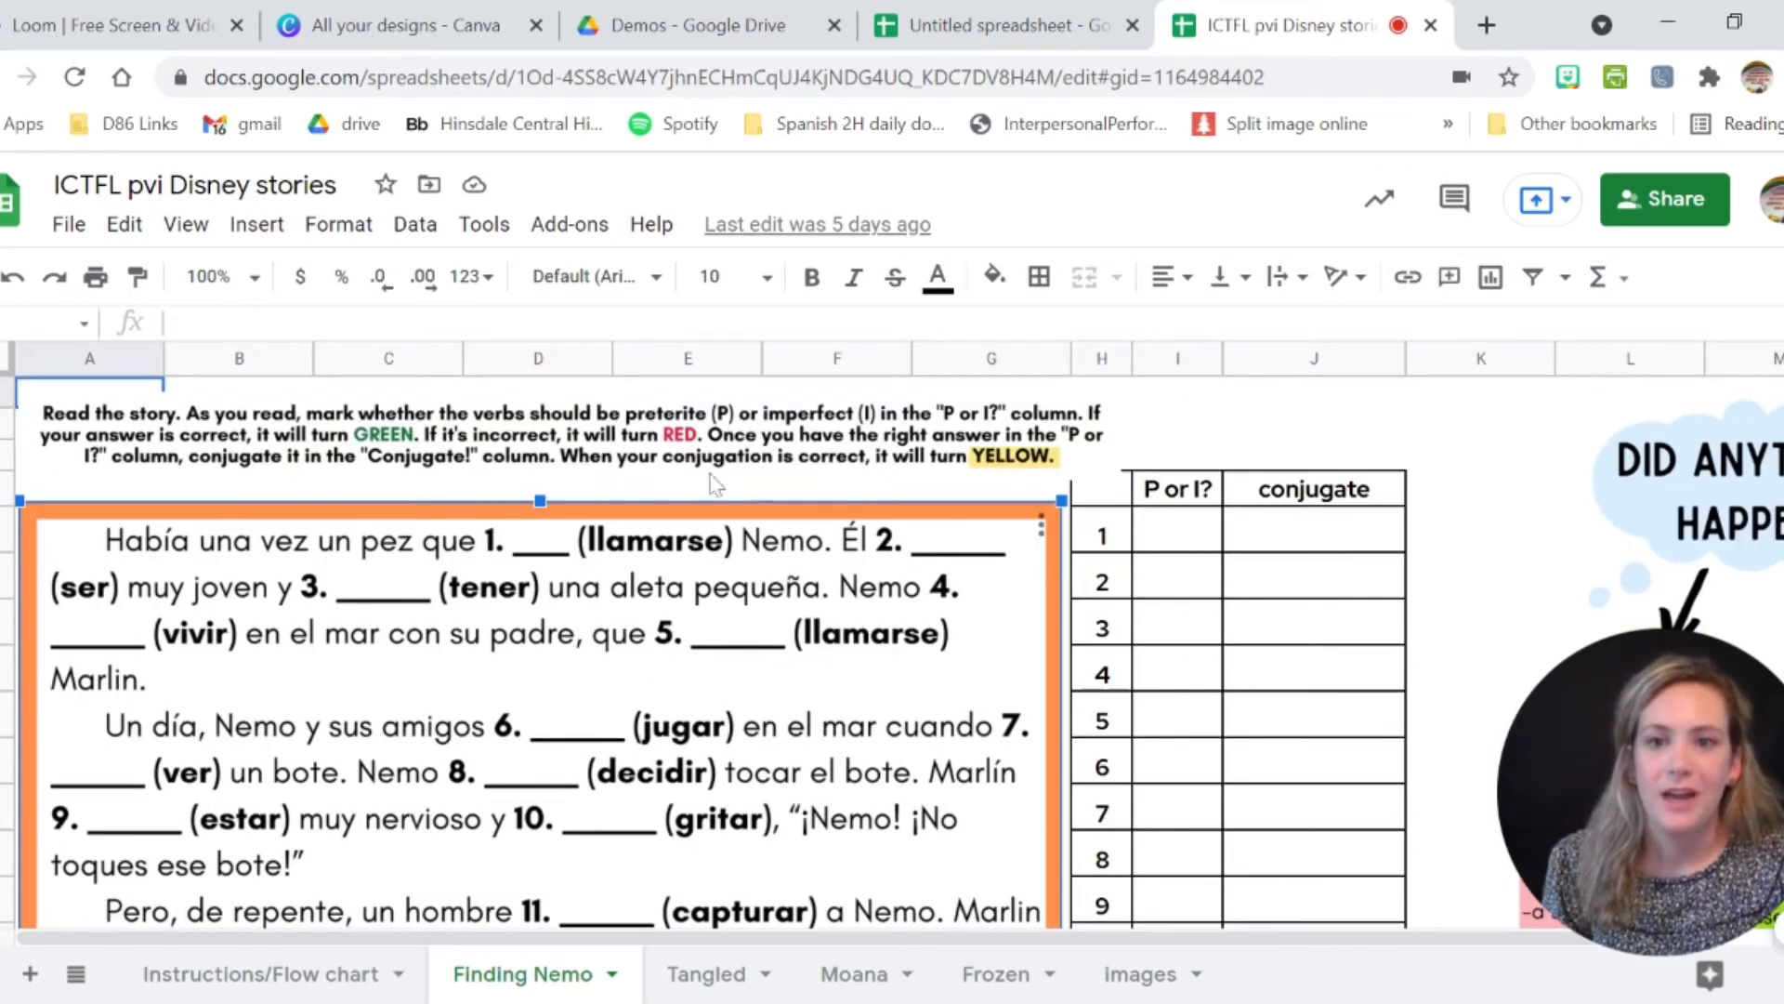
# Answer item 1 with "I" in the "P or I?" column and "se llamaba" in the conjugate column.
pyautogui.click(1184, 545)
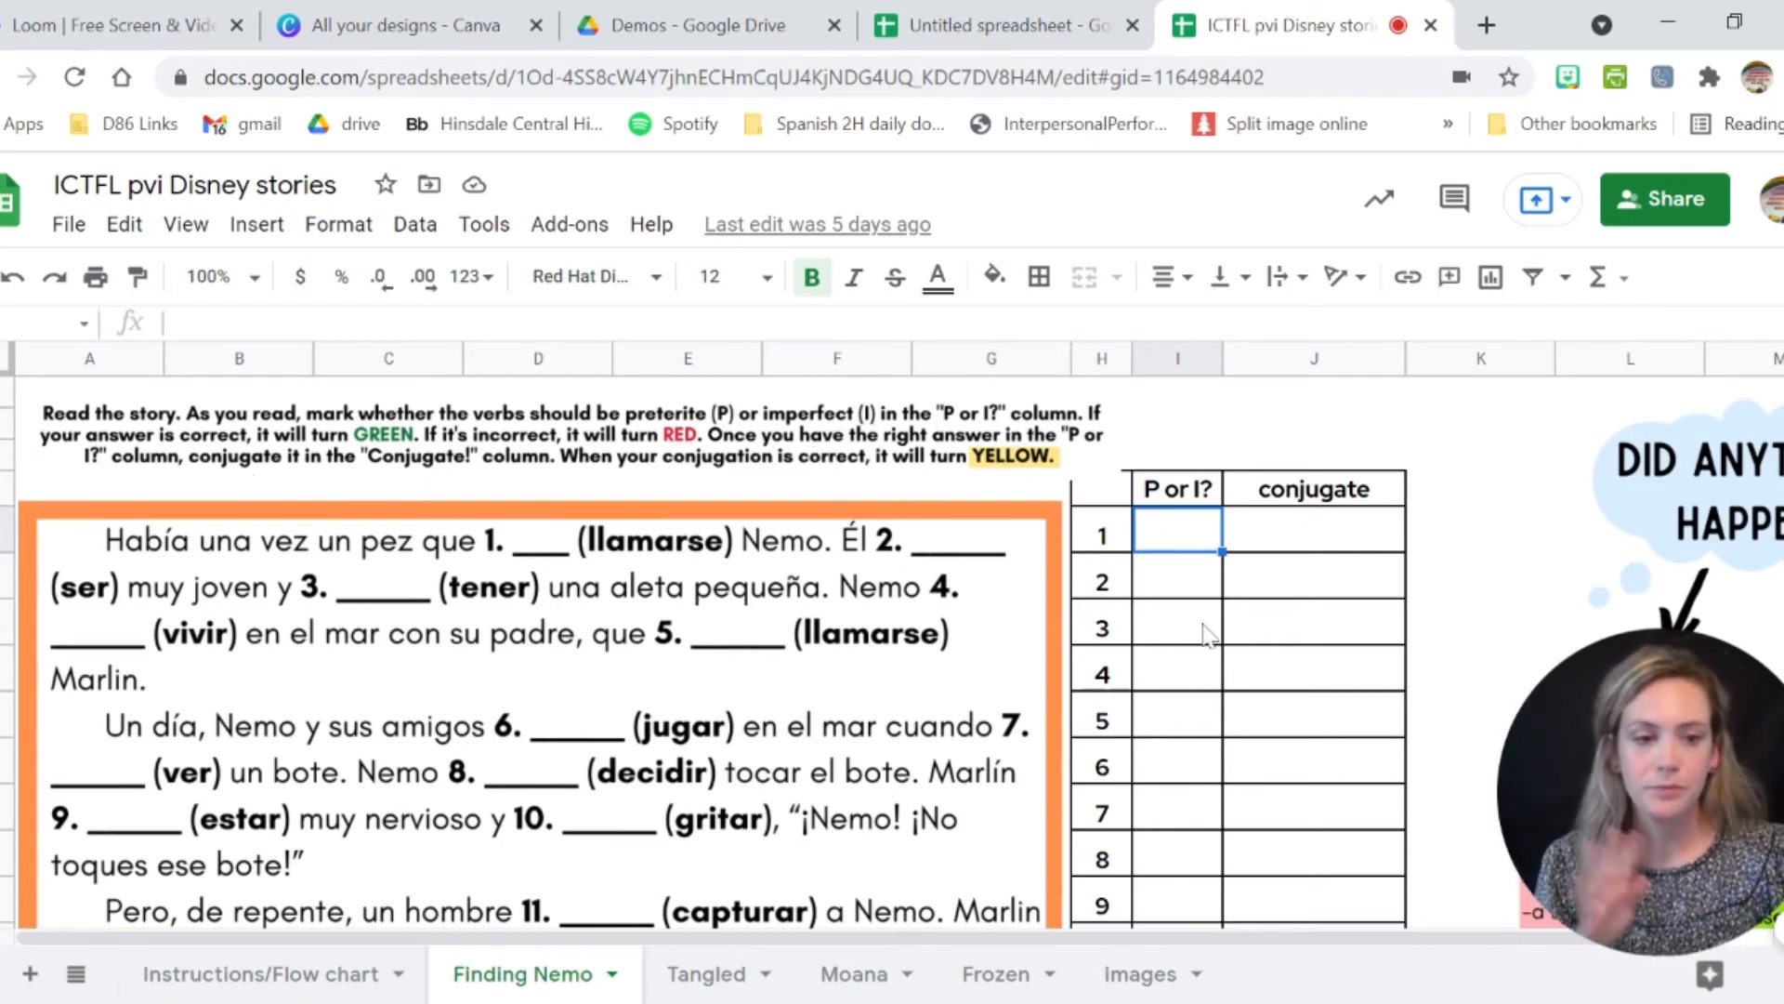
pyautogui.click(1185, 588)
pyautogui.click(1182, 545)
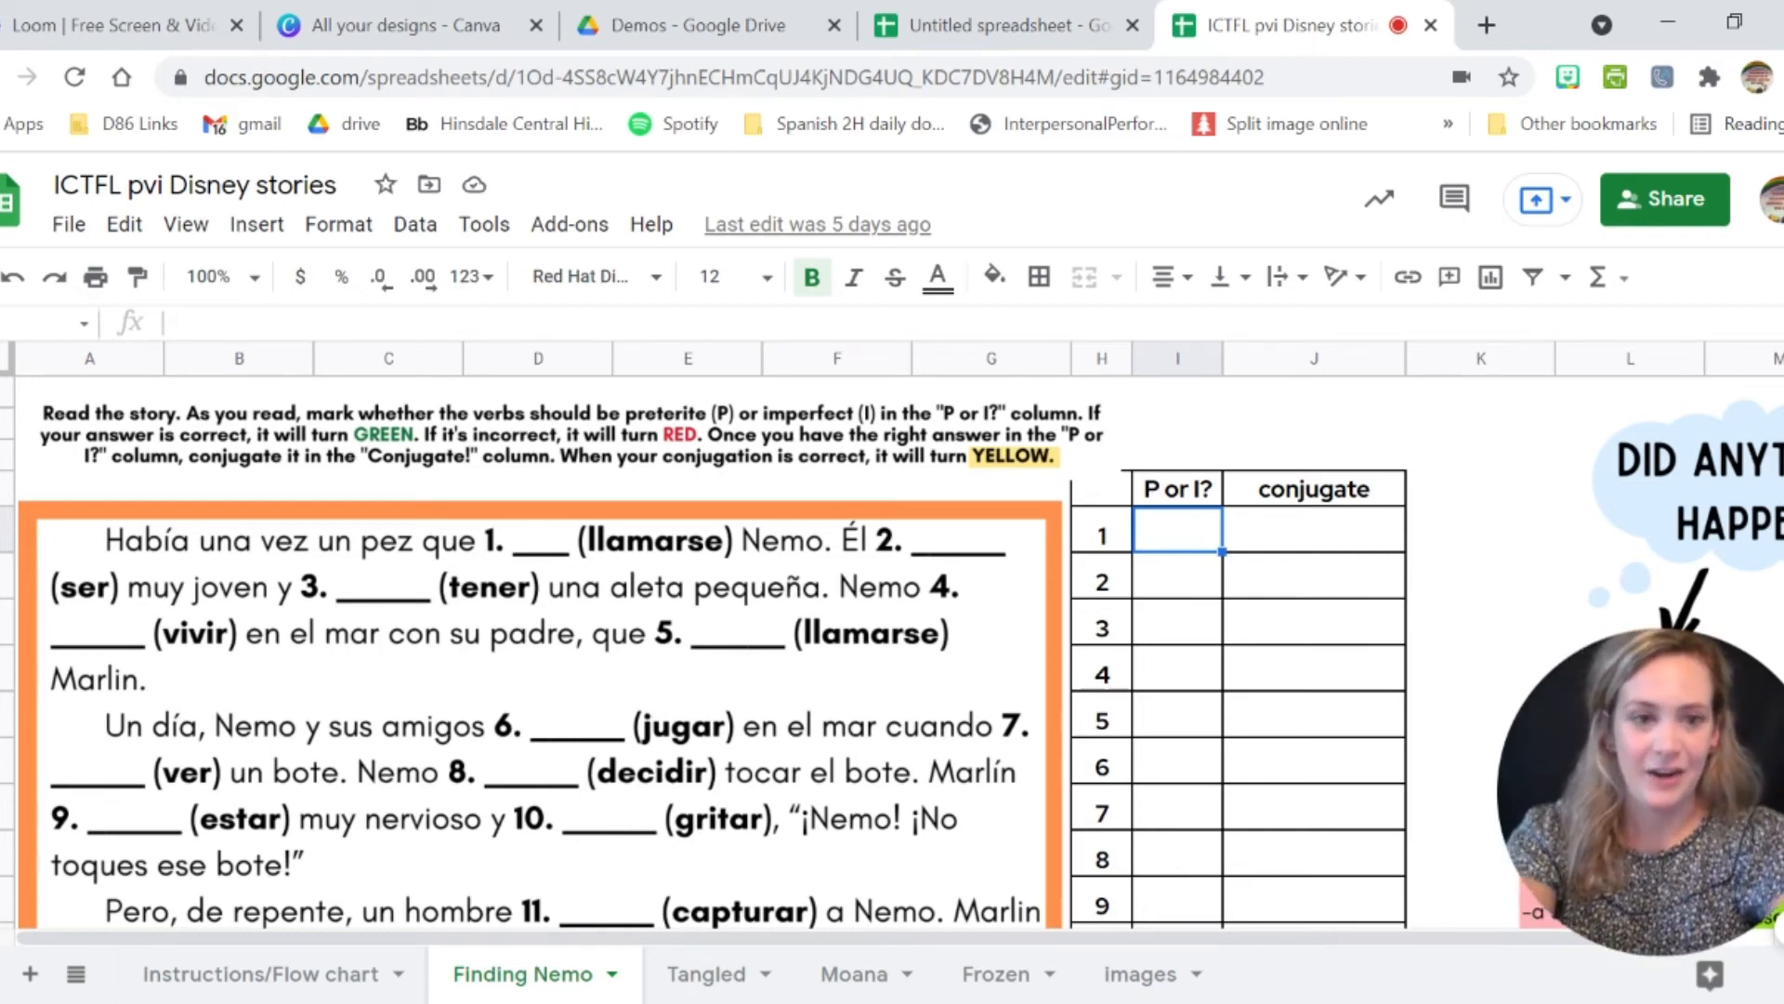
pyautogui.write('I')
pyautogui.press('Return')
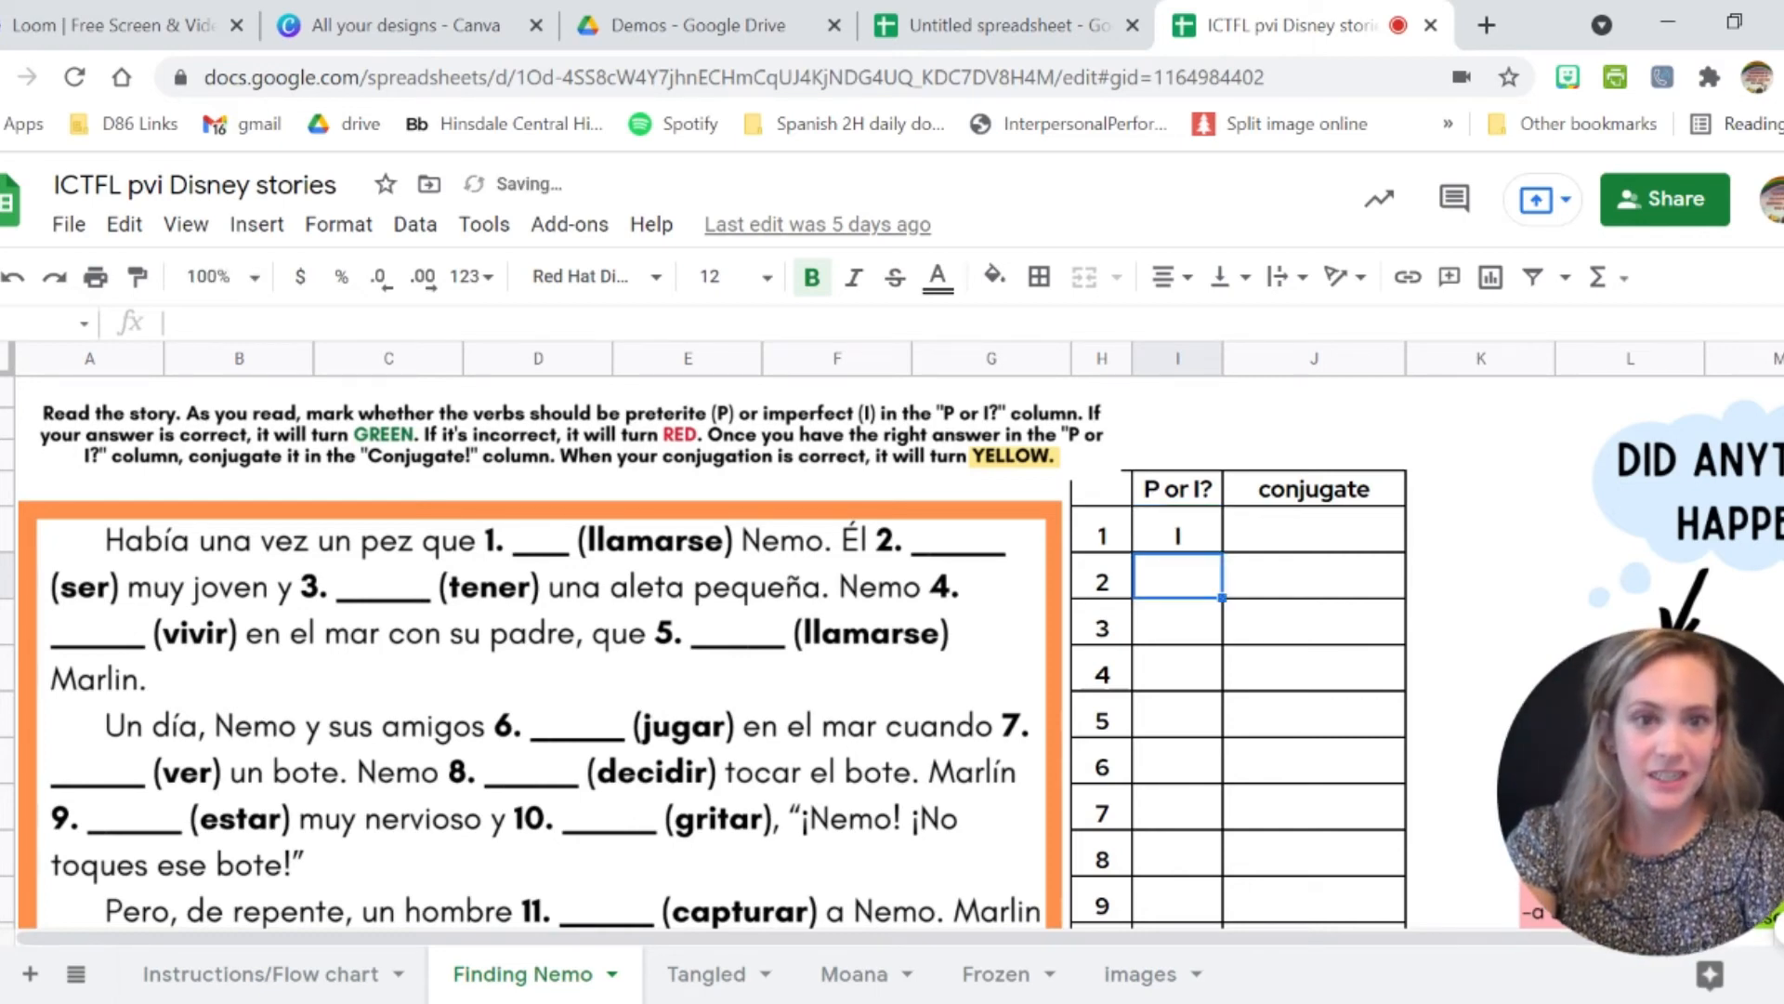
pyautogui.press('Up')
pyautogui.press('Right')
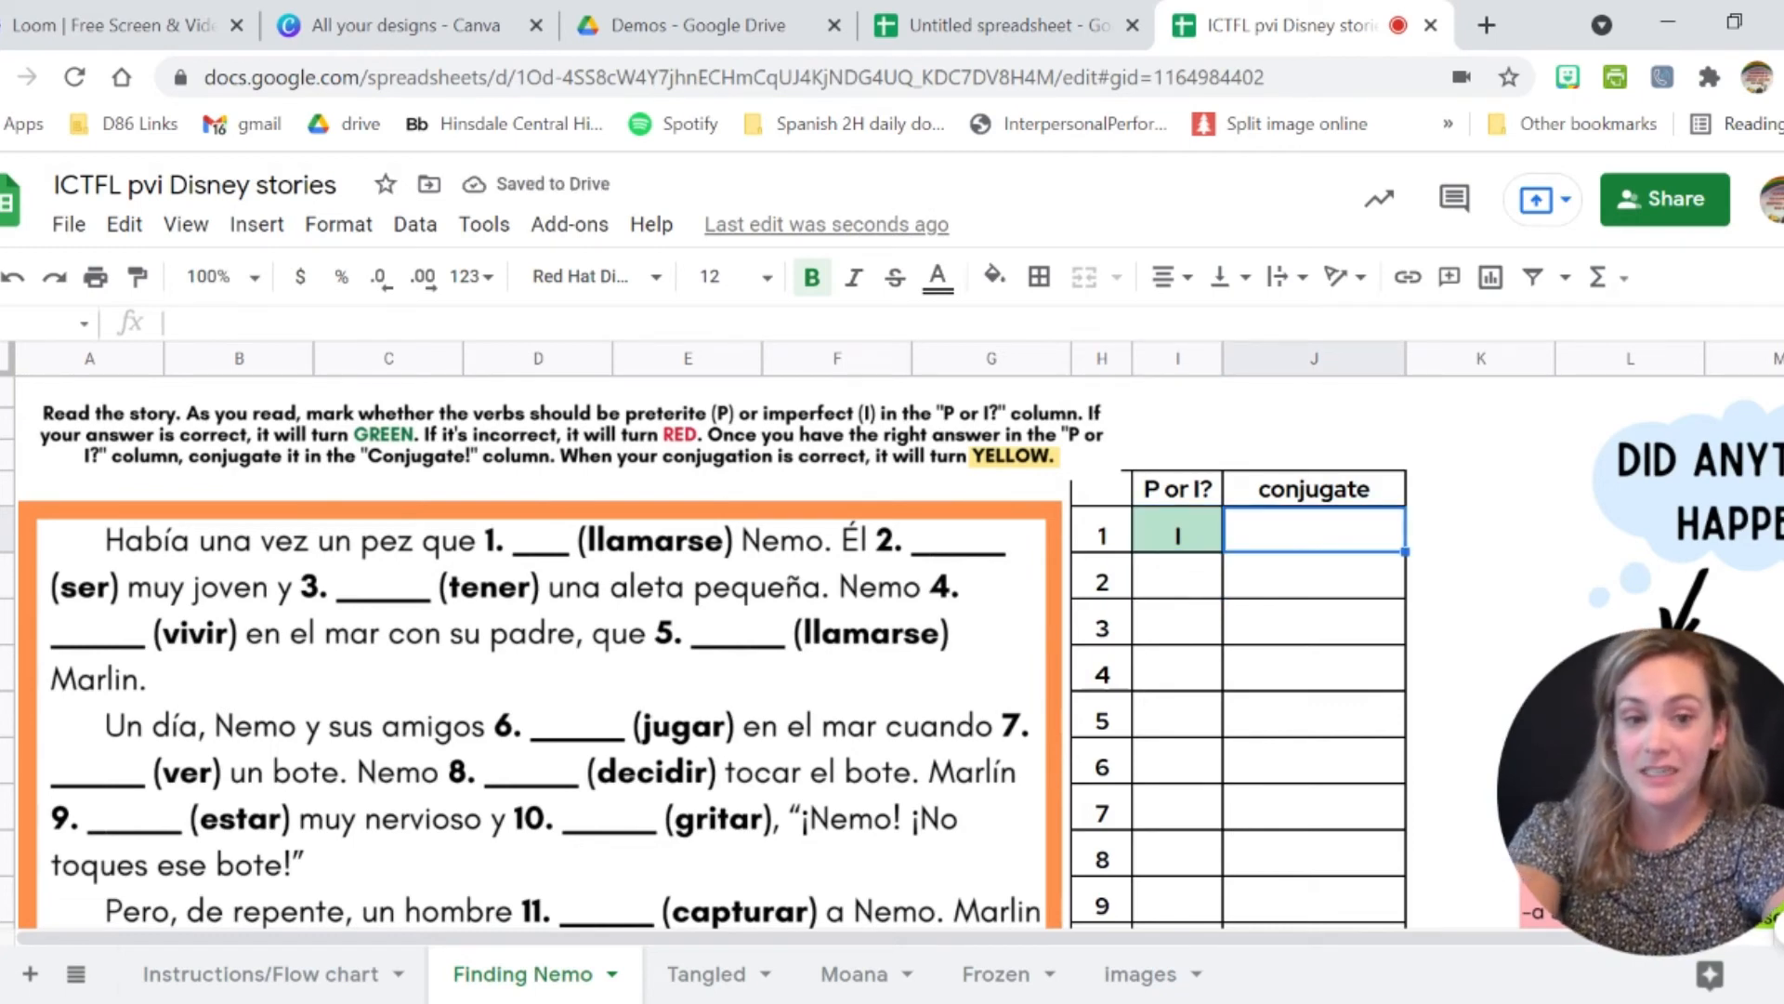
pyautogui.write('se llamaba')
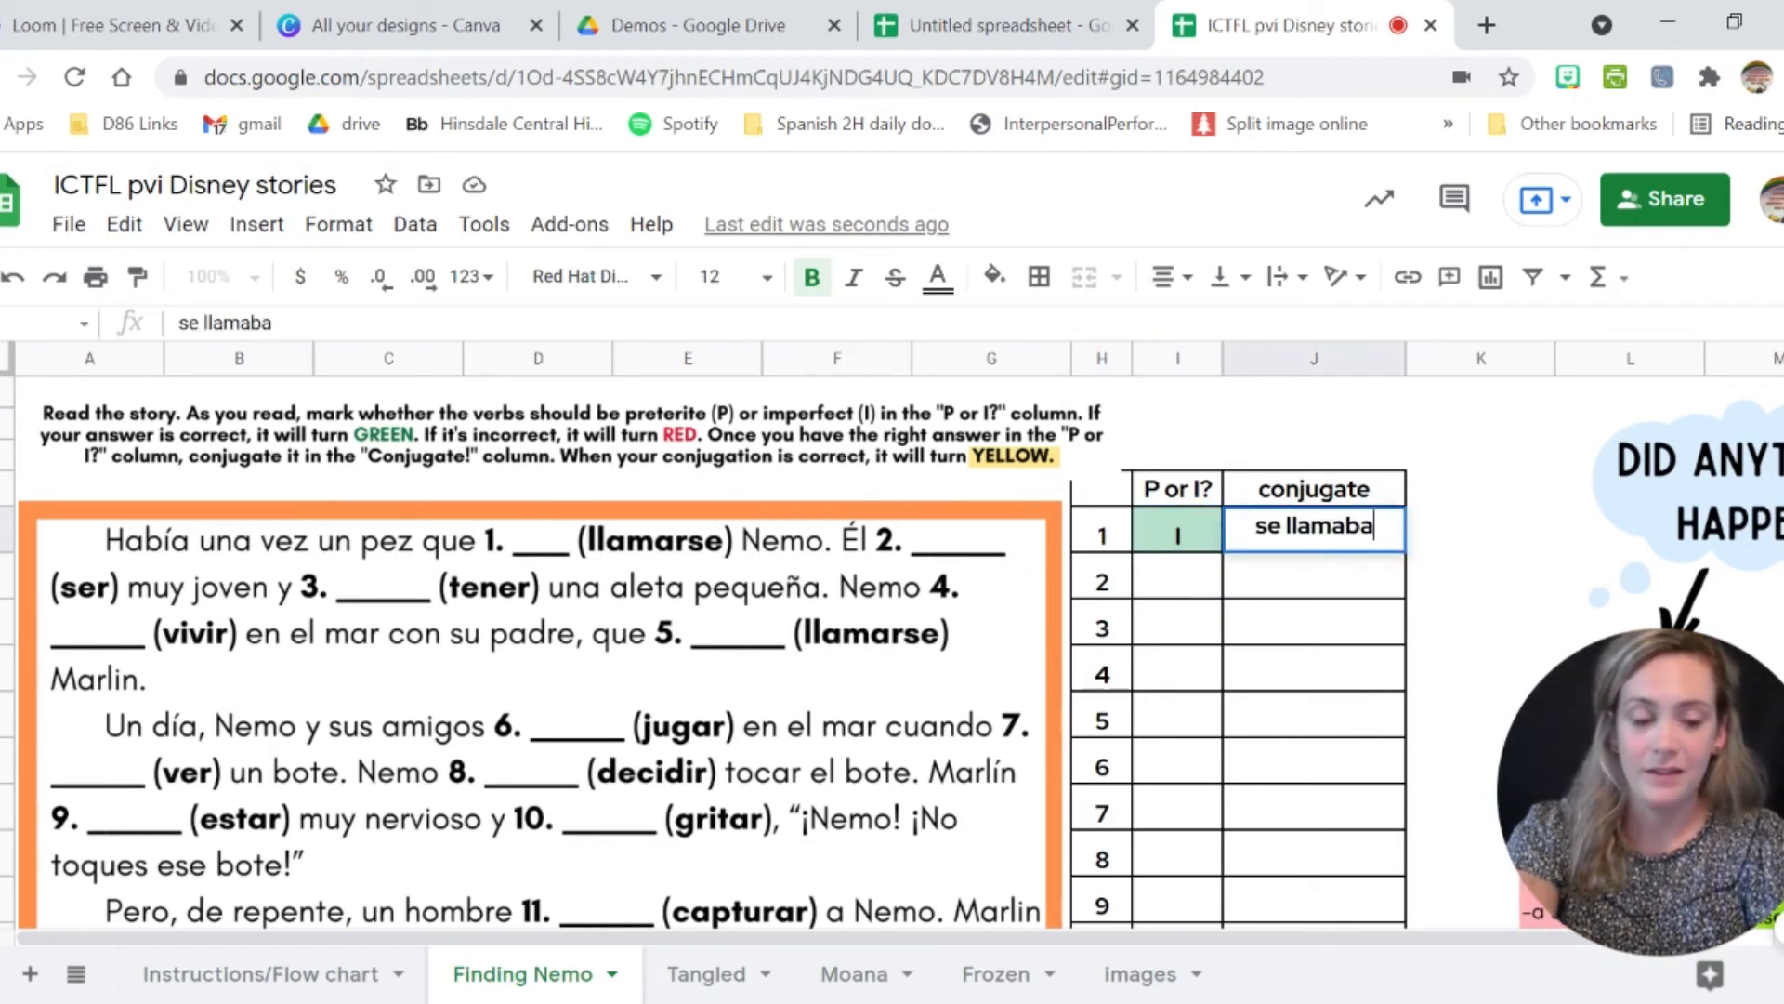
pyautogui.press('Return')
# Enter "P" as the "P or I?" answer for item 2.
pyautogui.press('Left')
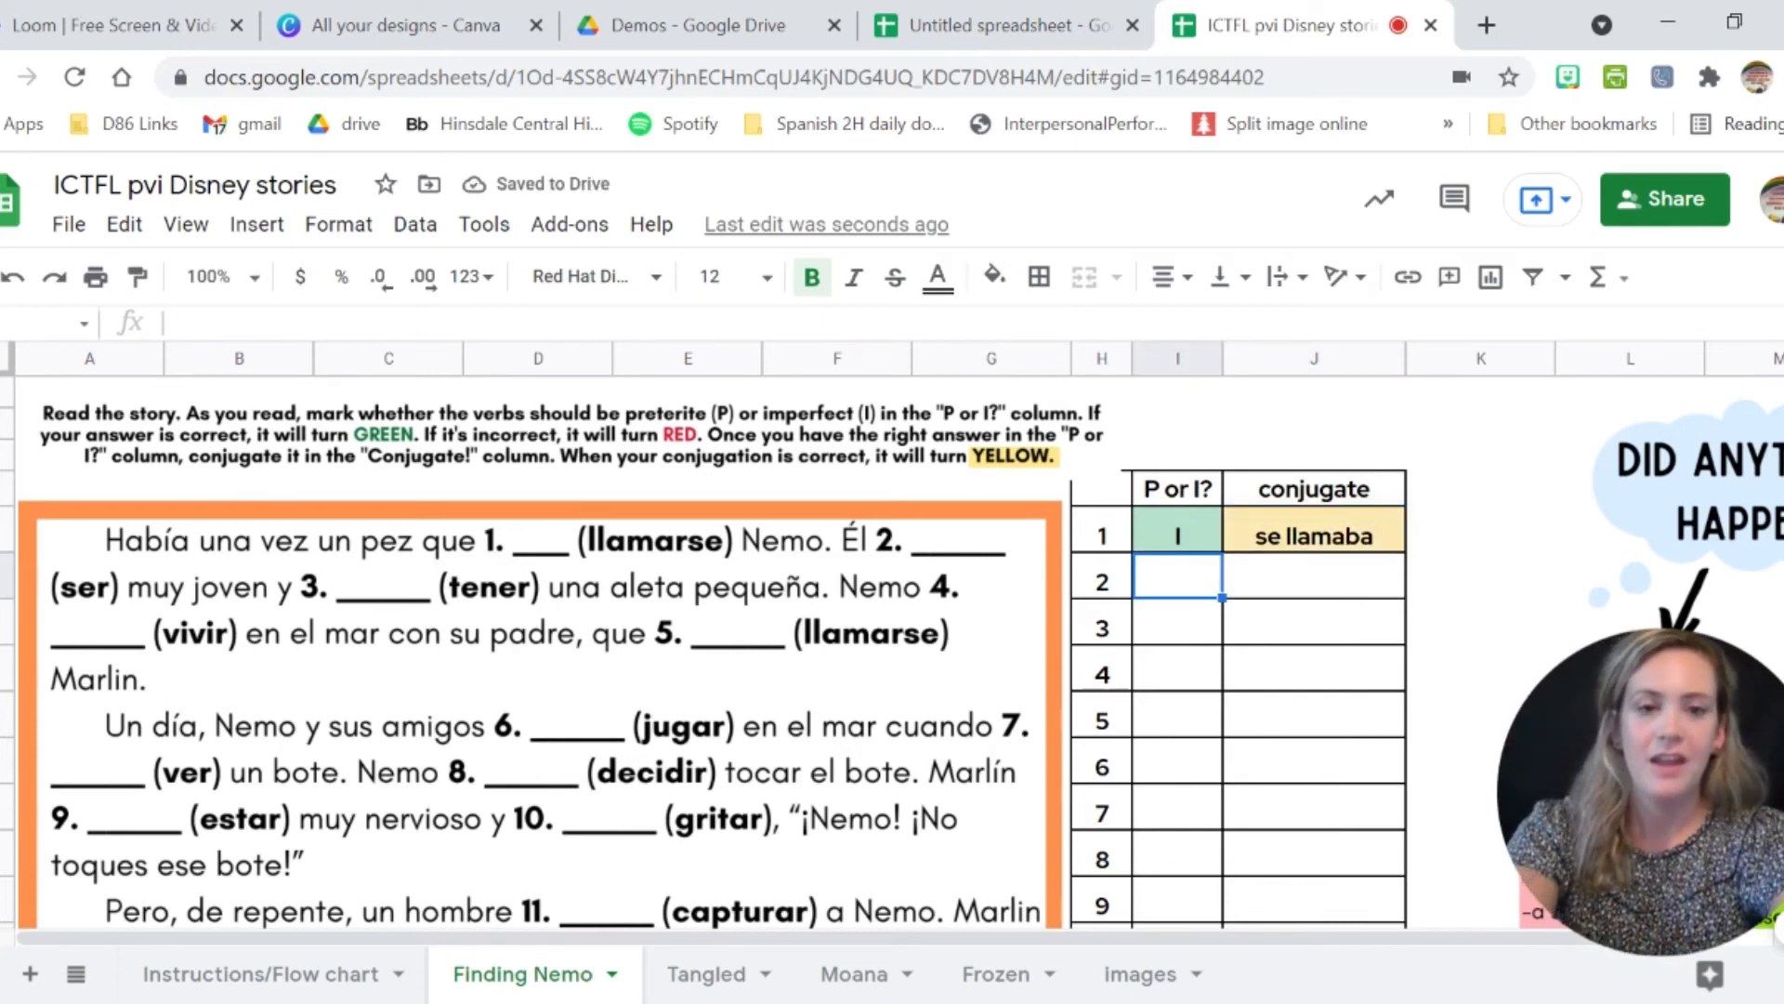
pyautogui.write('P')
pyautogui.press('Return')
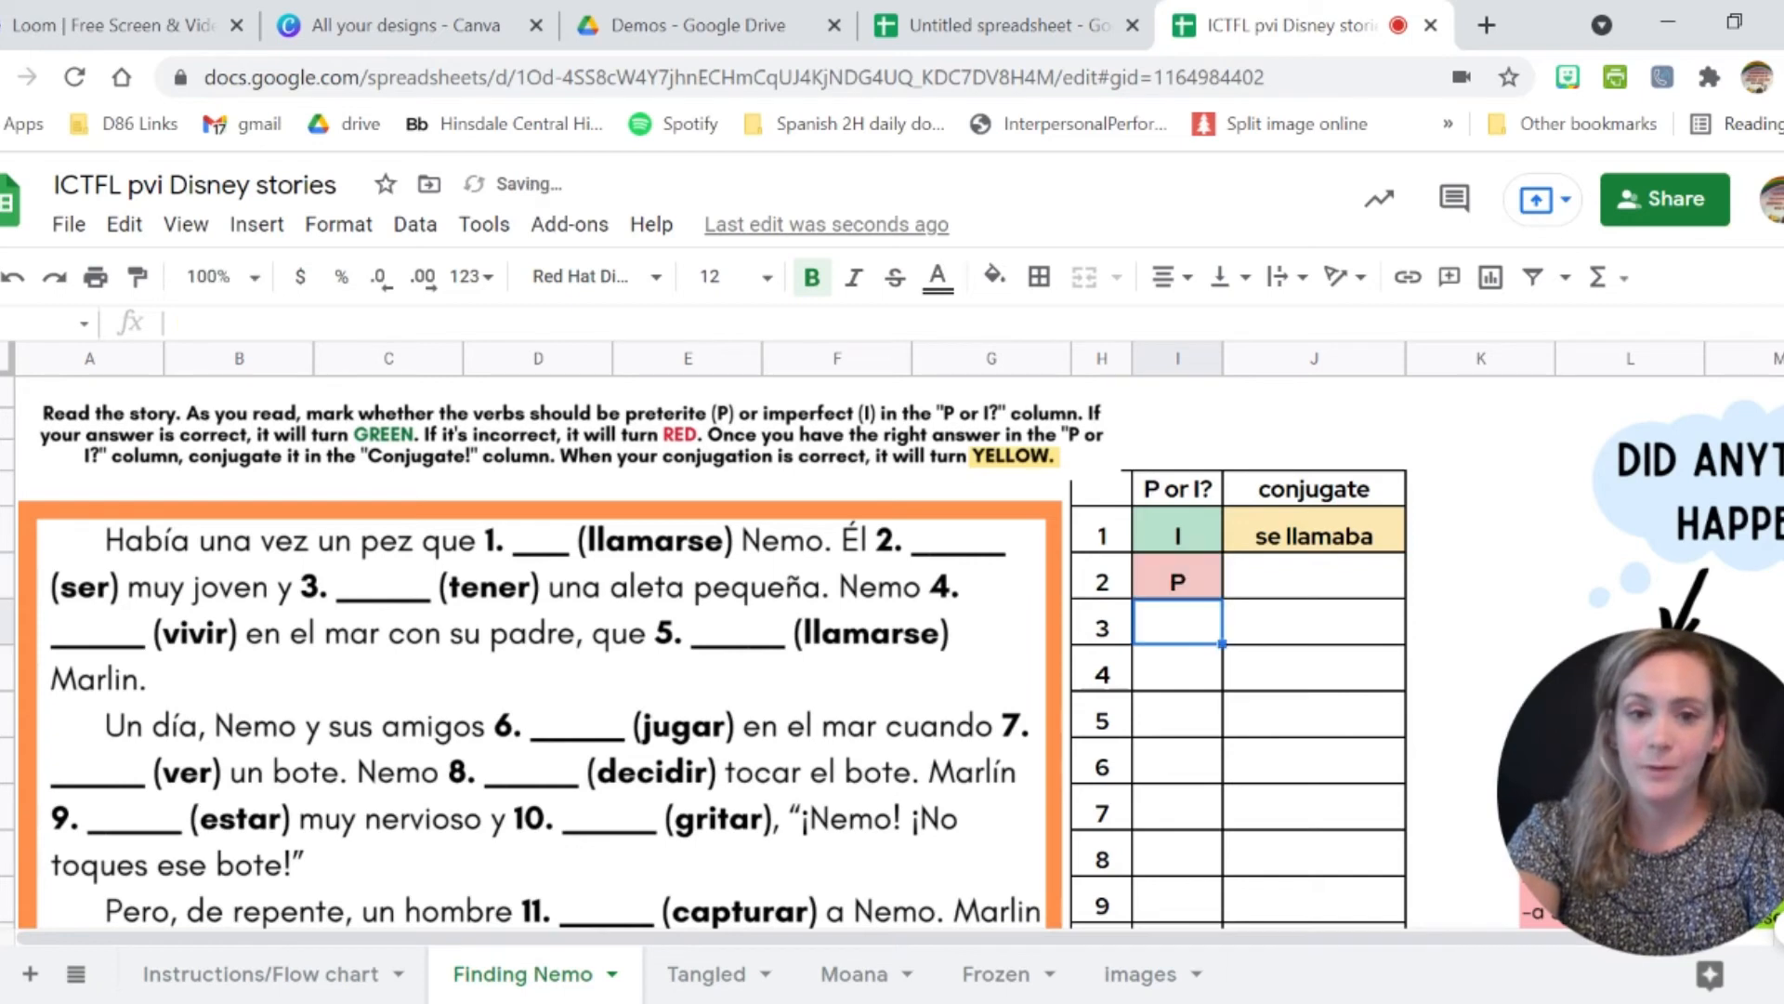
# Change the "P or I?" answer for item 2 to "I" and enter "era" as its conjugation.
pyautogui.click(1178, 577)
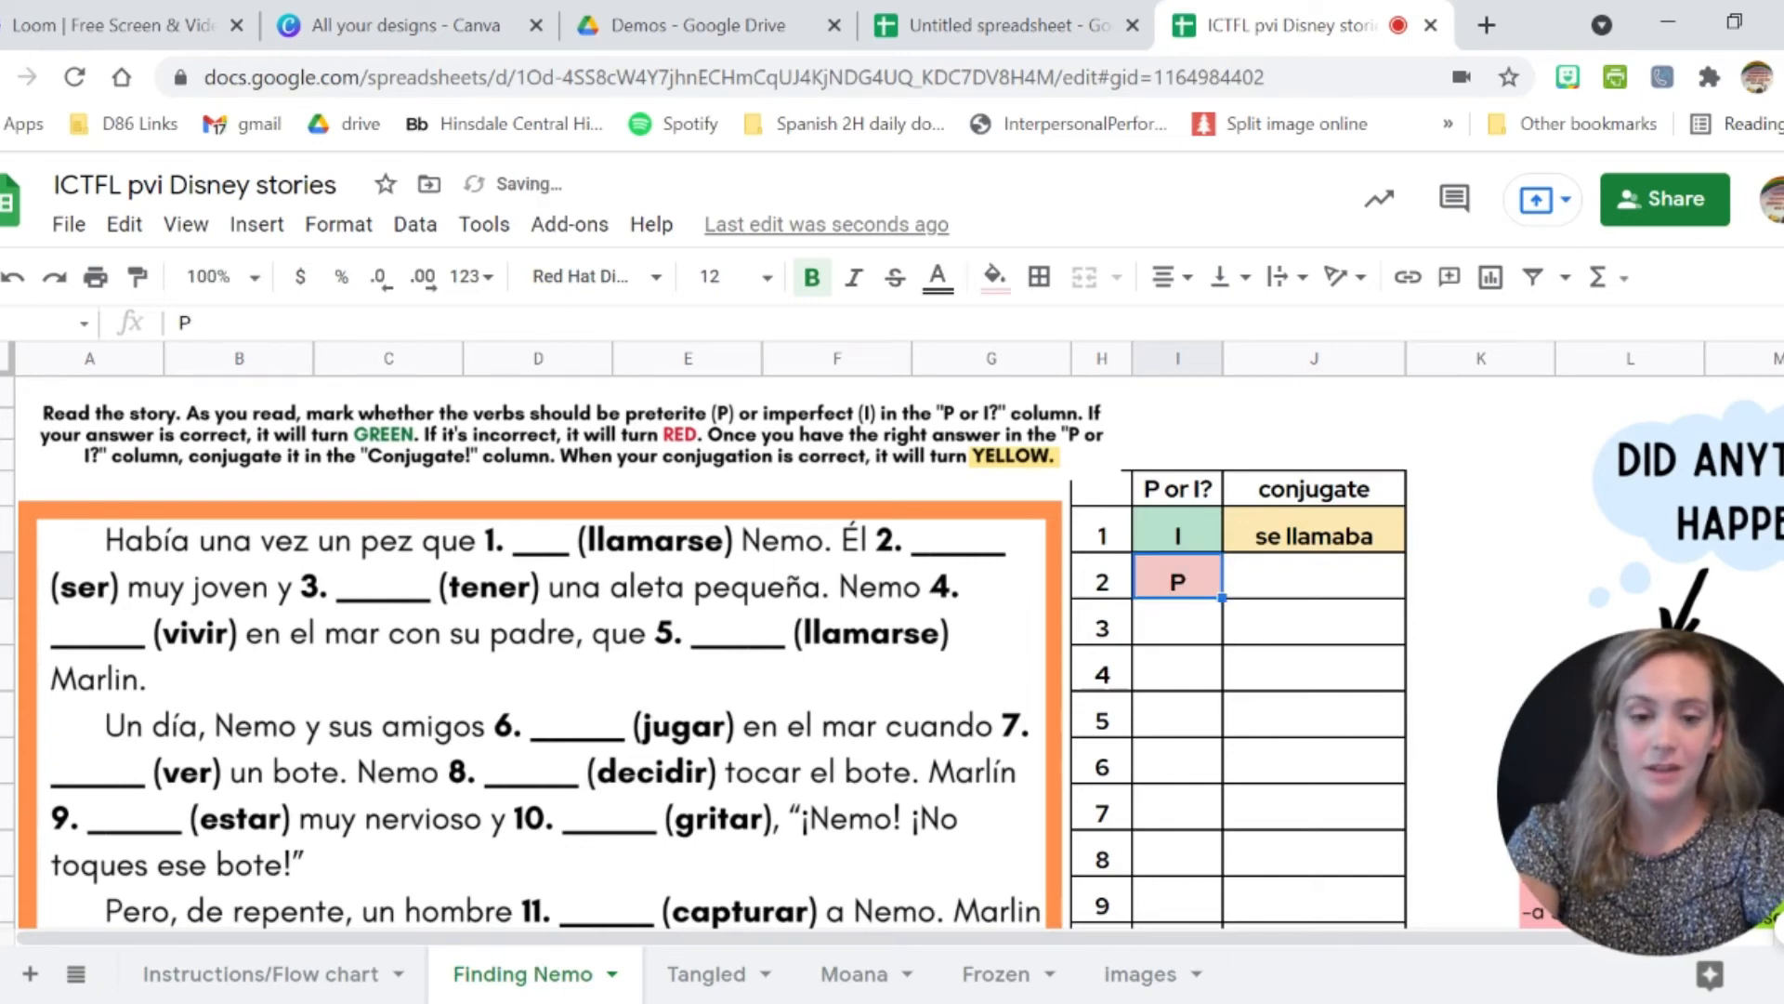
pyautogui.write('I')
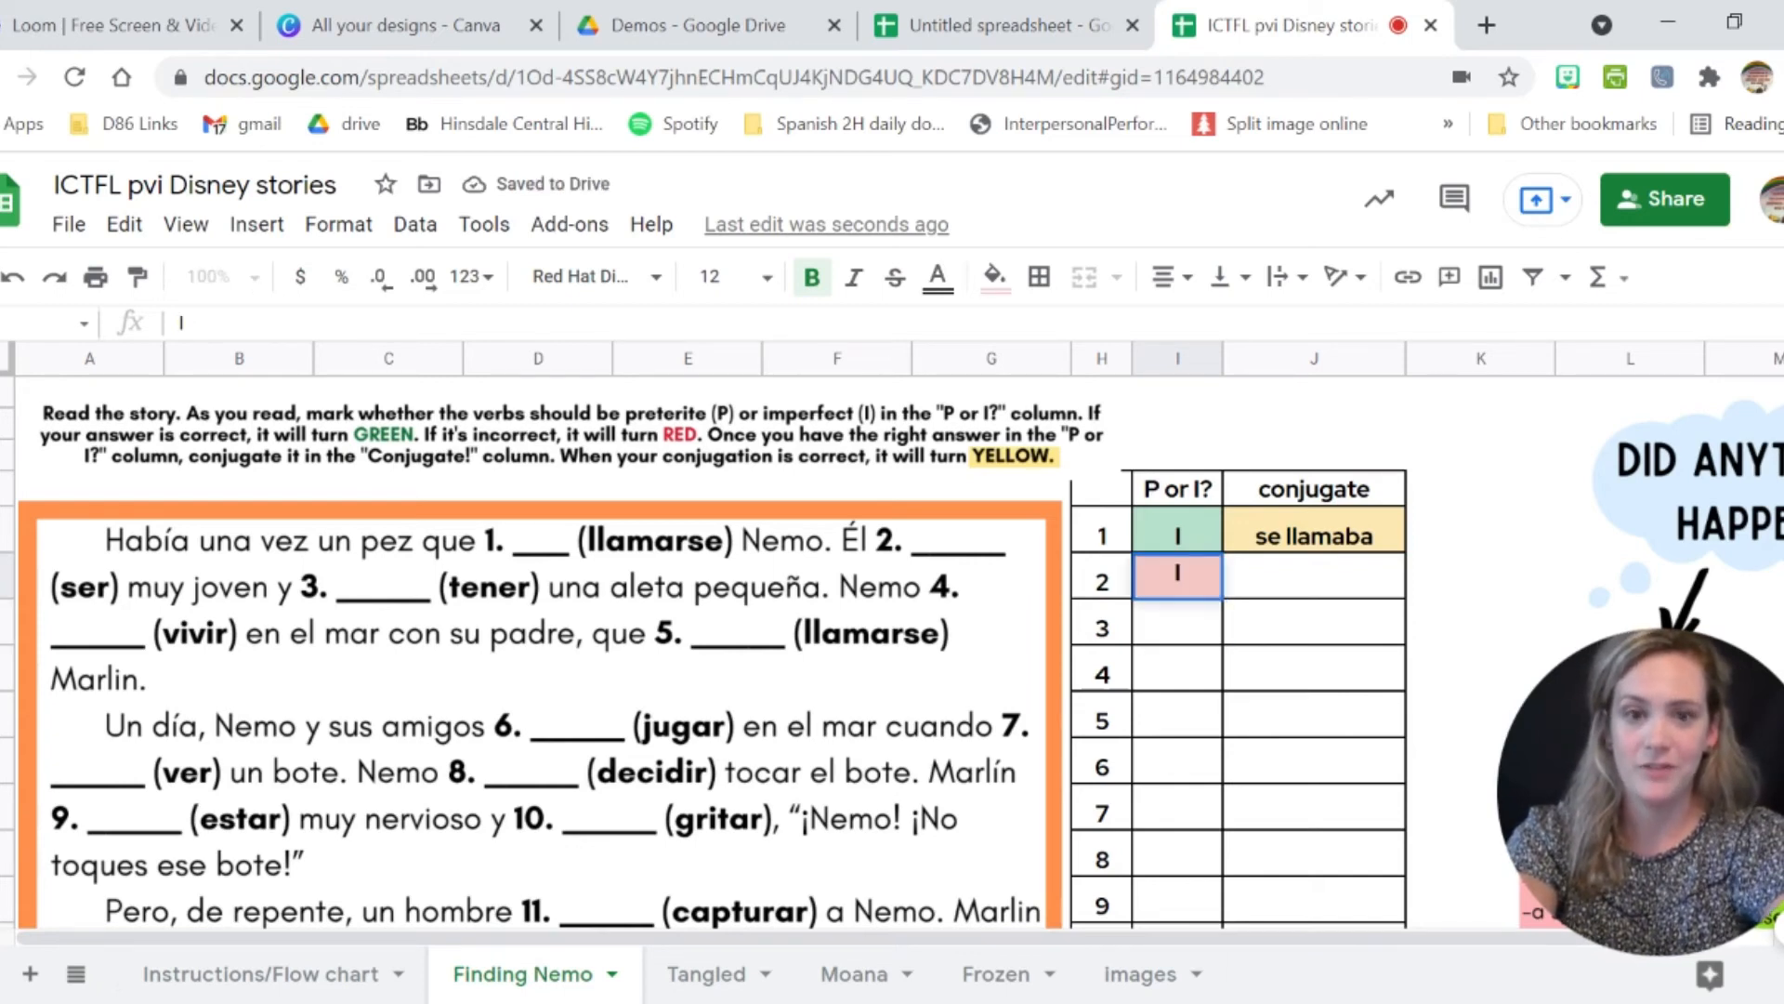
pyautogui.press('Tab')
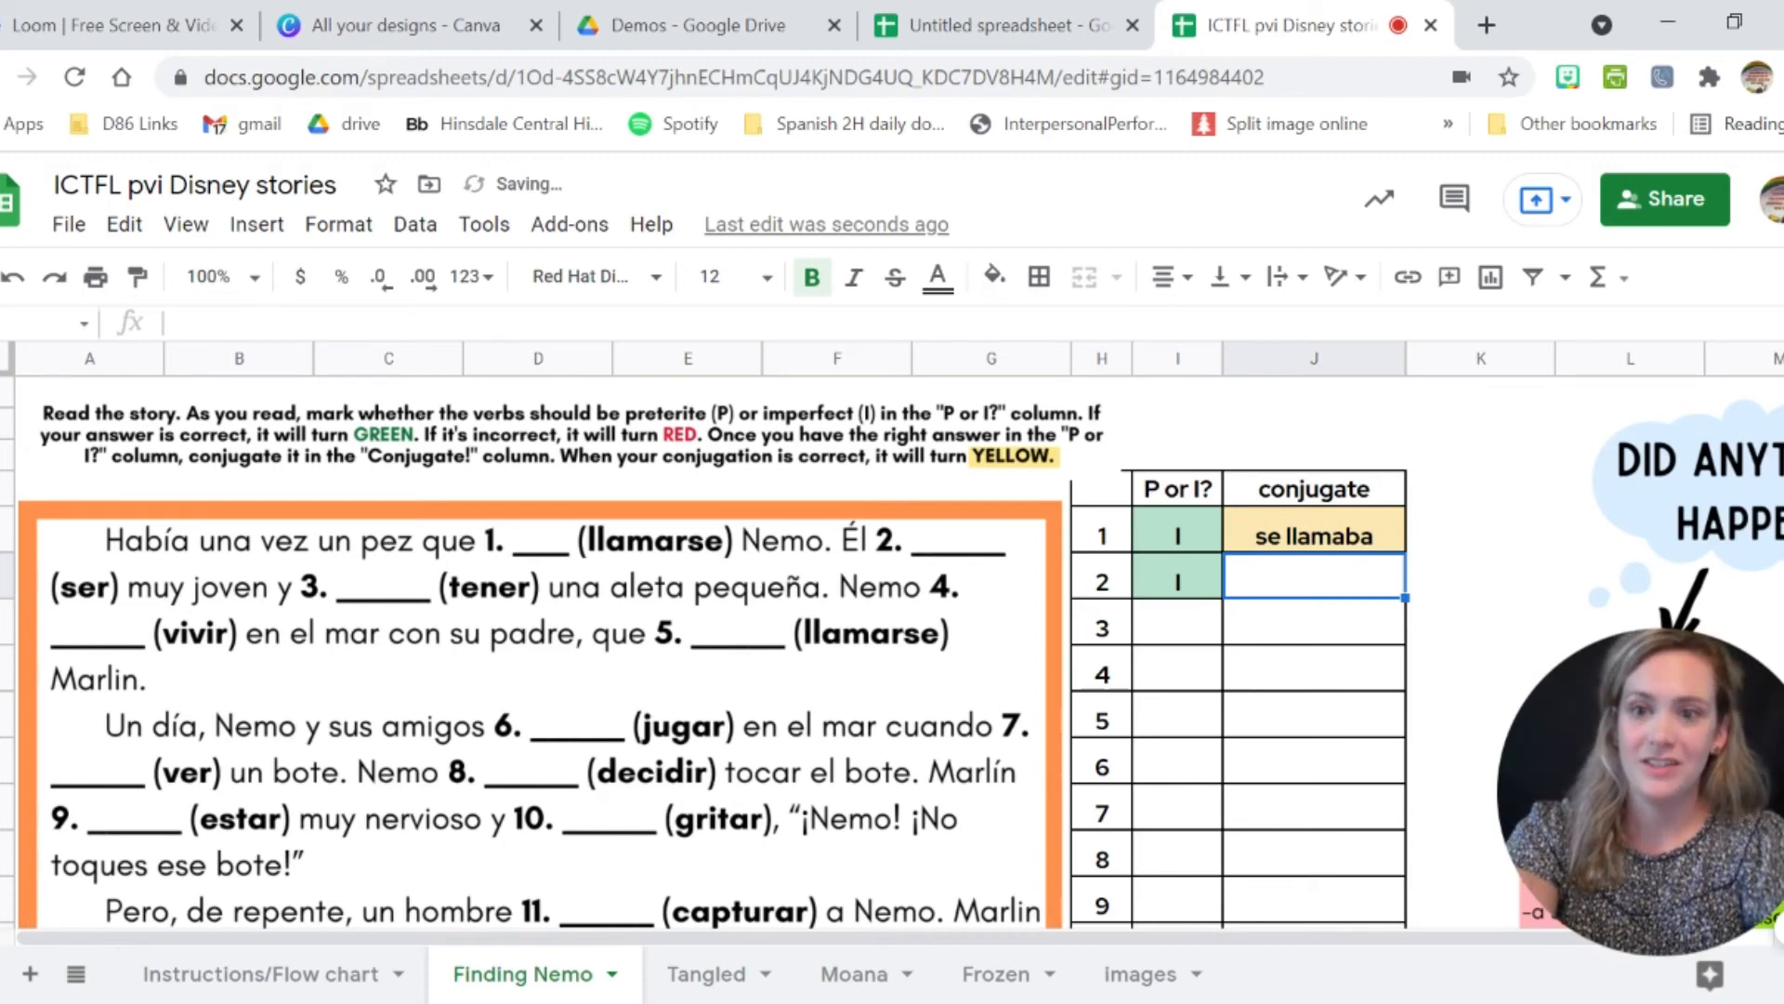
pyautogui.write('era')
pyautogui.press('Return')
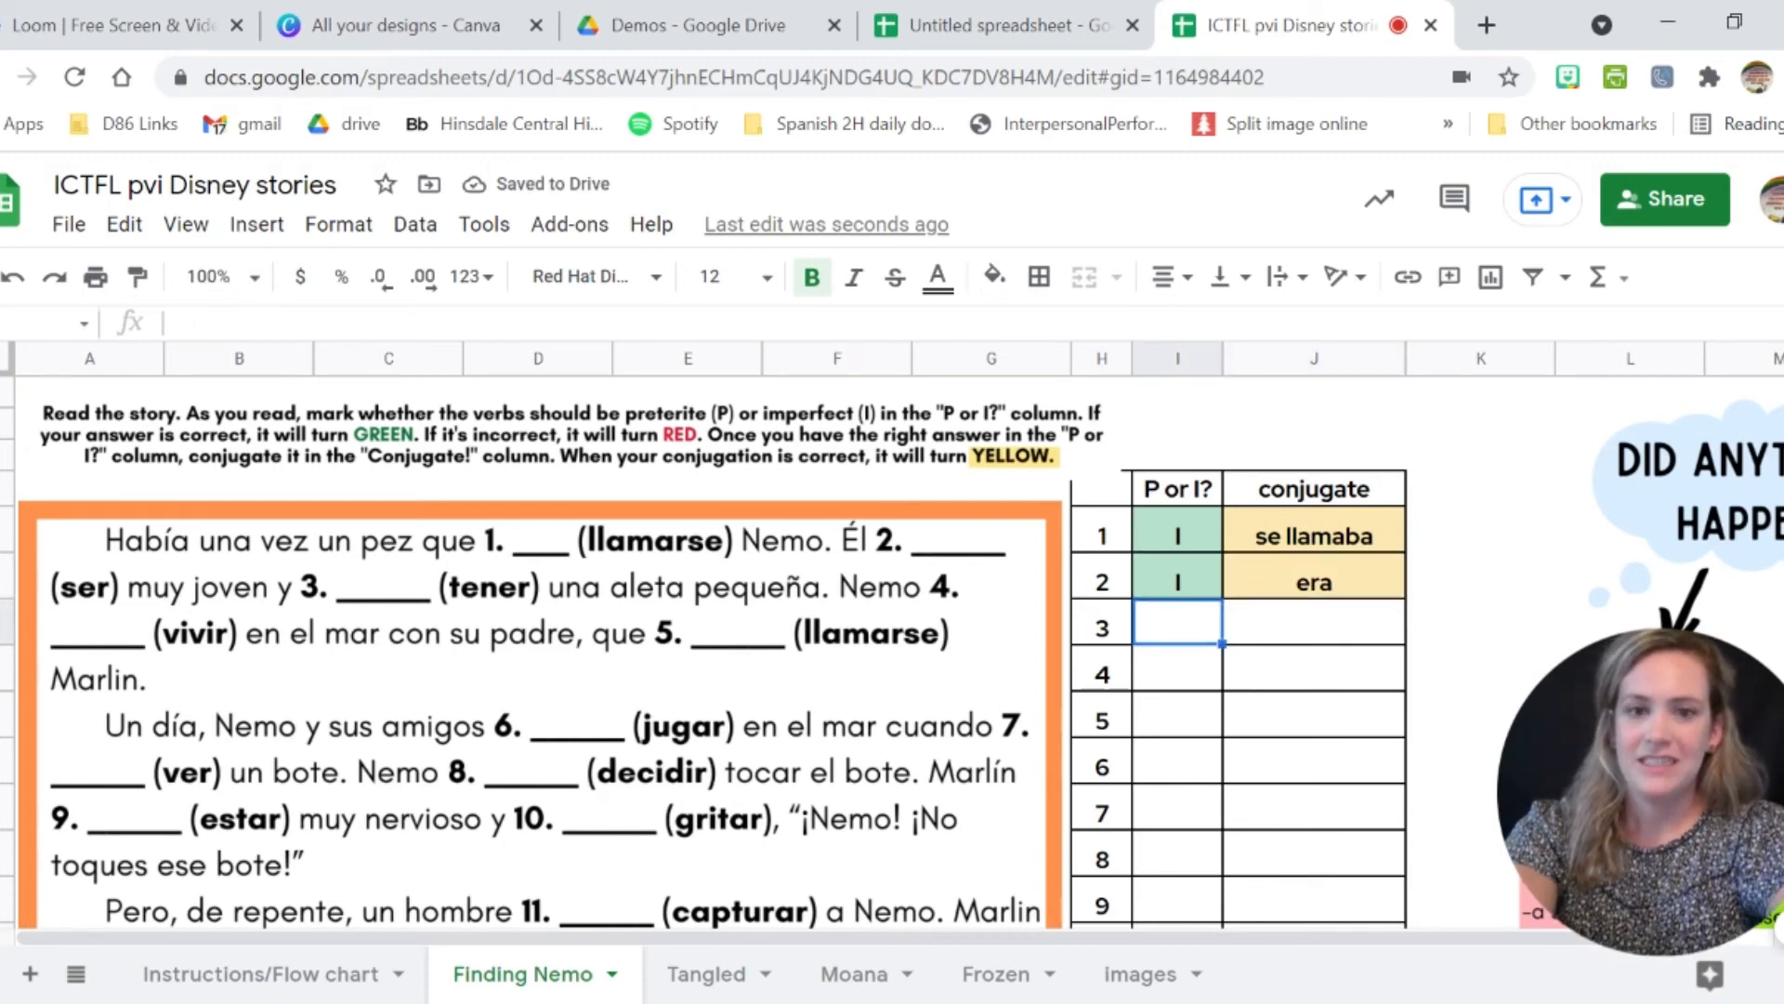
# Answer item 3 with "I" in the "P or I?" column and the misconjugated form "teniba" in the conjugate column.
pyautogui.write('I')
pyautogui.press('Tab')
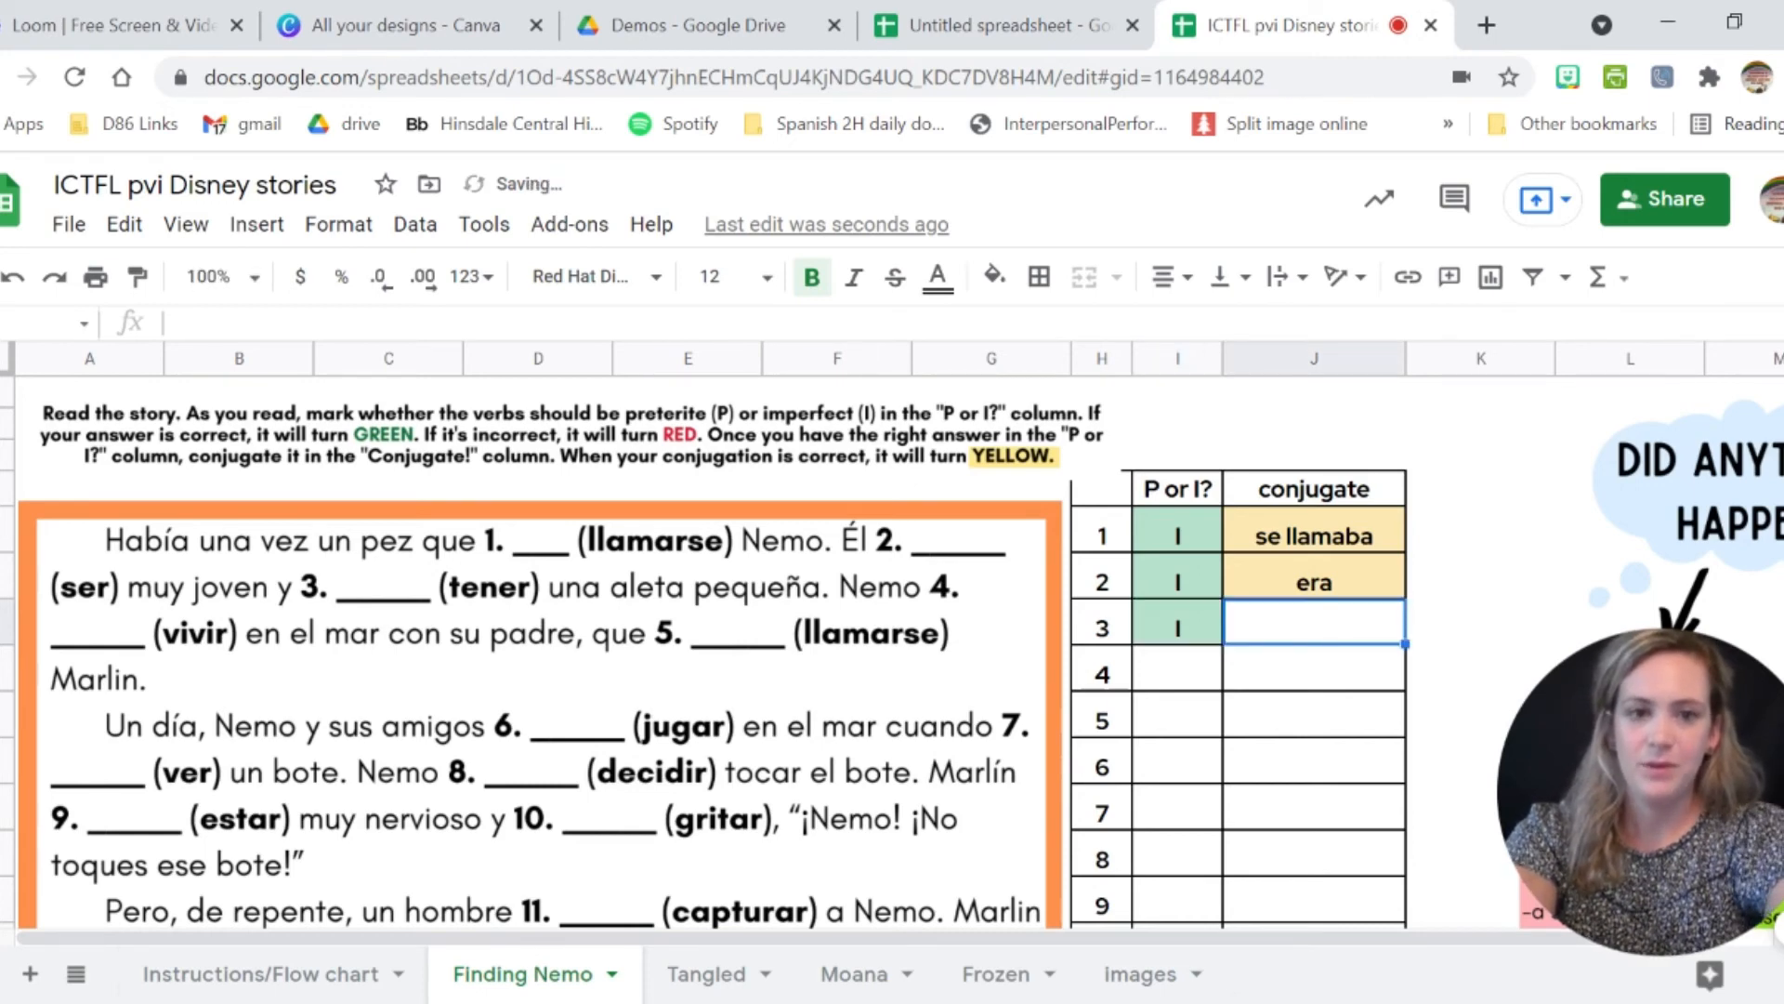
pyautogui.write('teni')
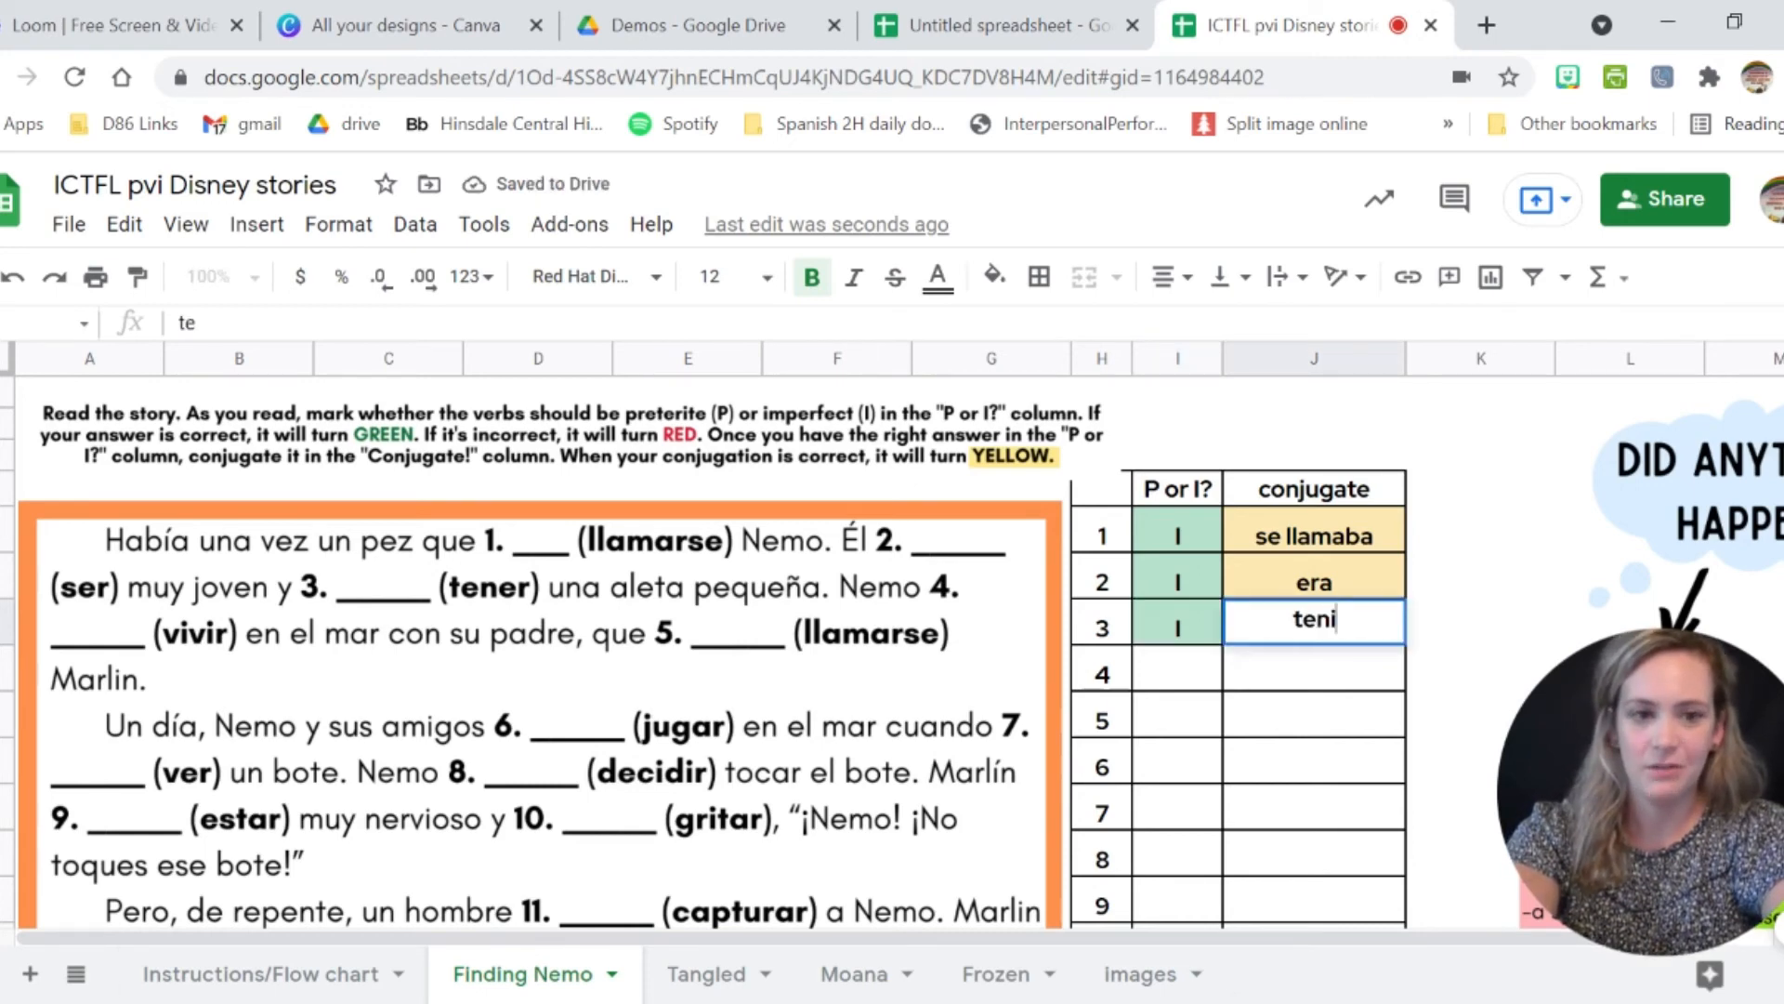
pyautogui.write('ba')
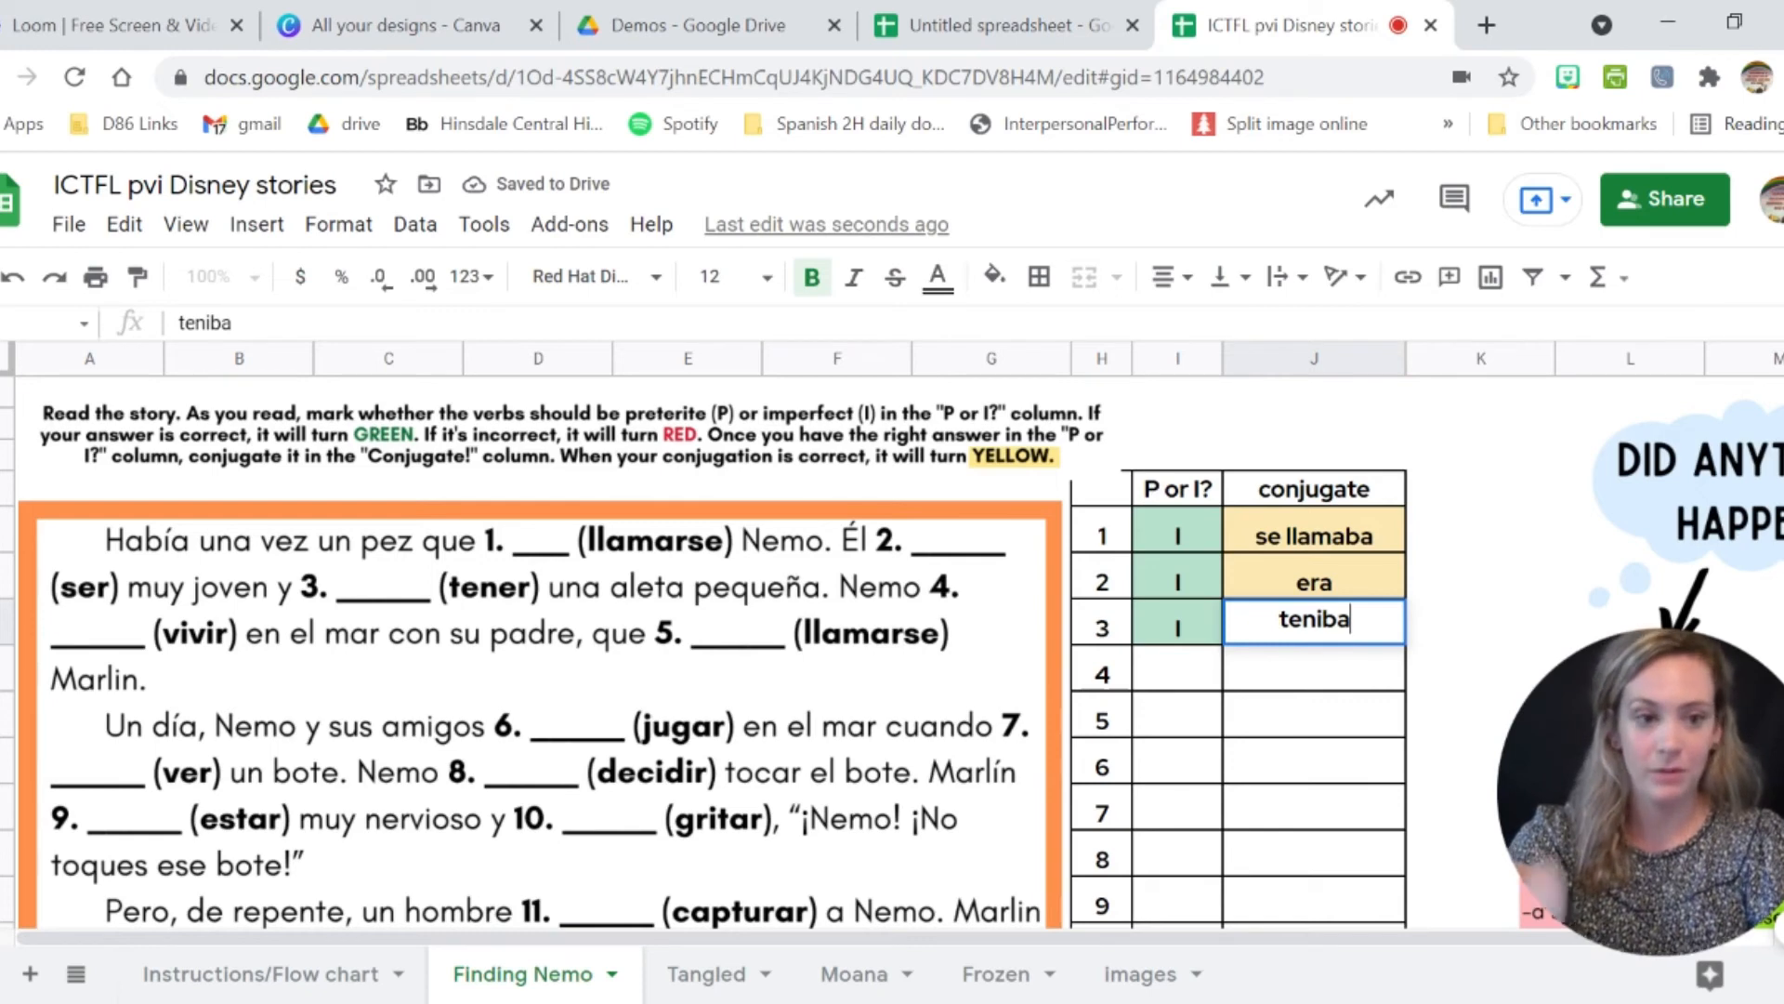
pyautogui.press('Return')
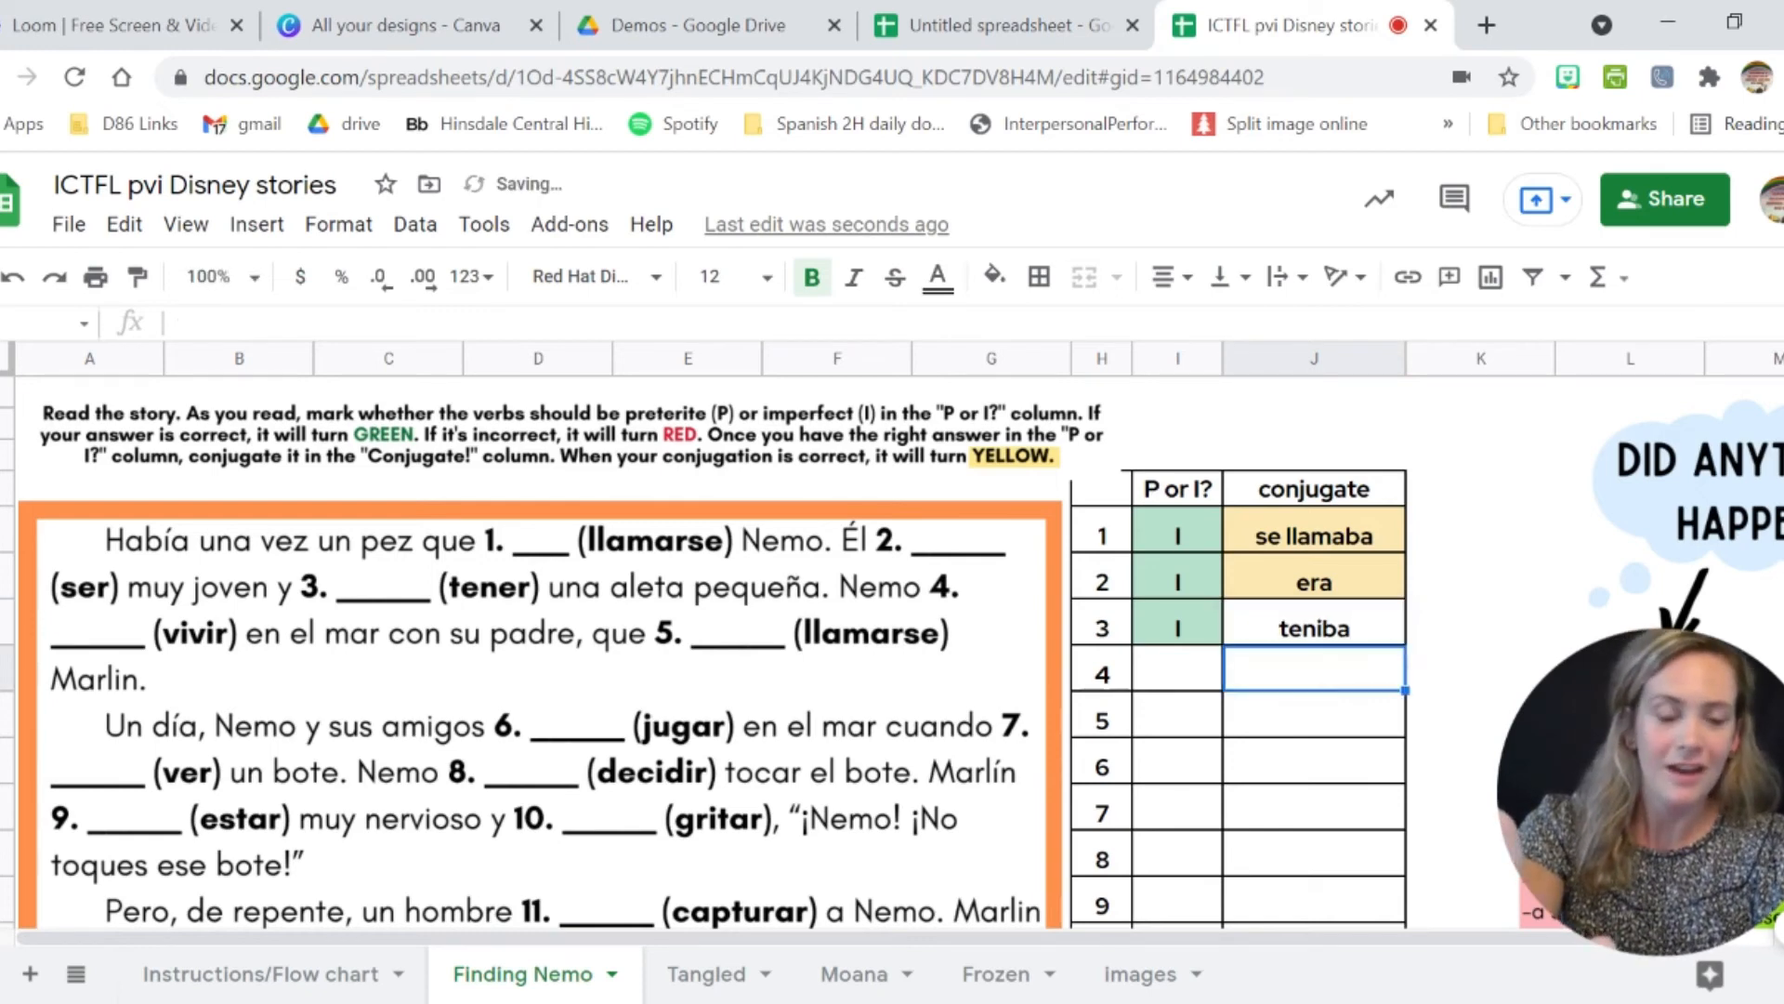
# Correct the conjugation for item 3 to "tenía".
pyautogui.press('Up')
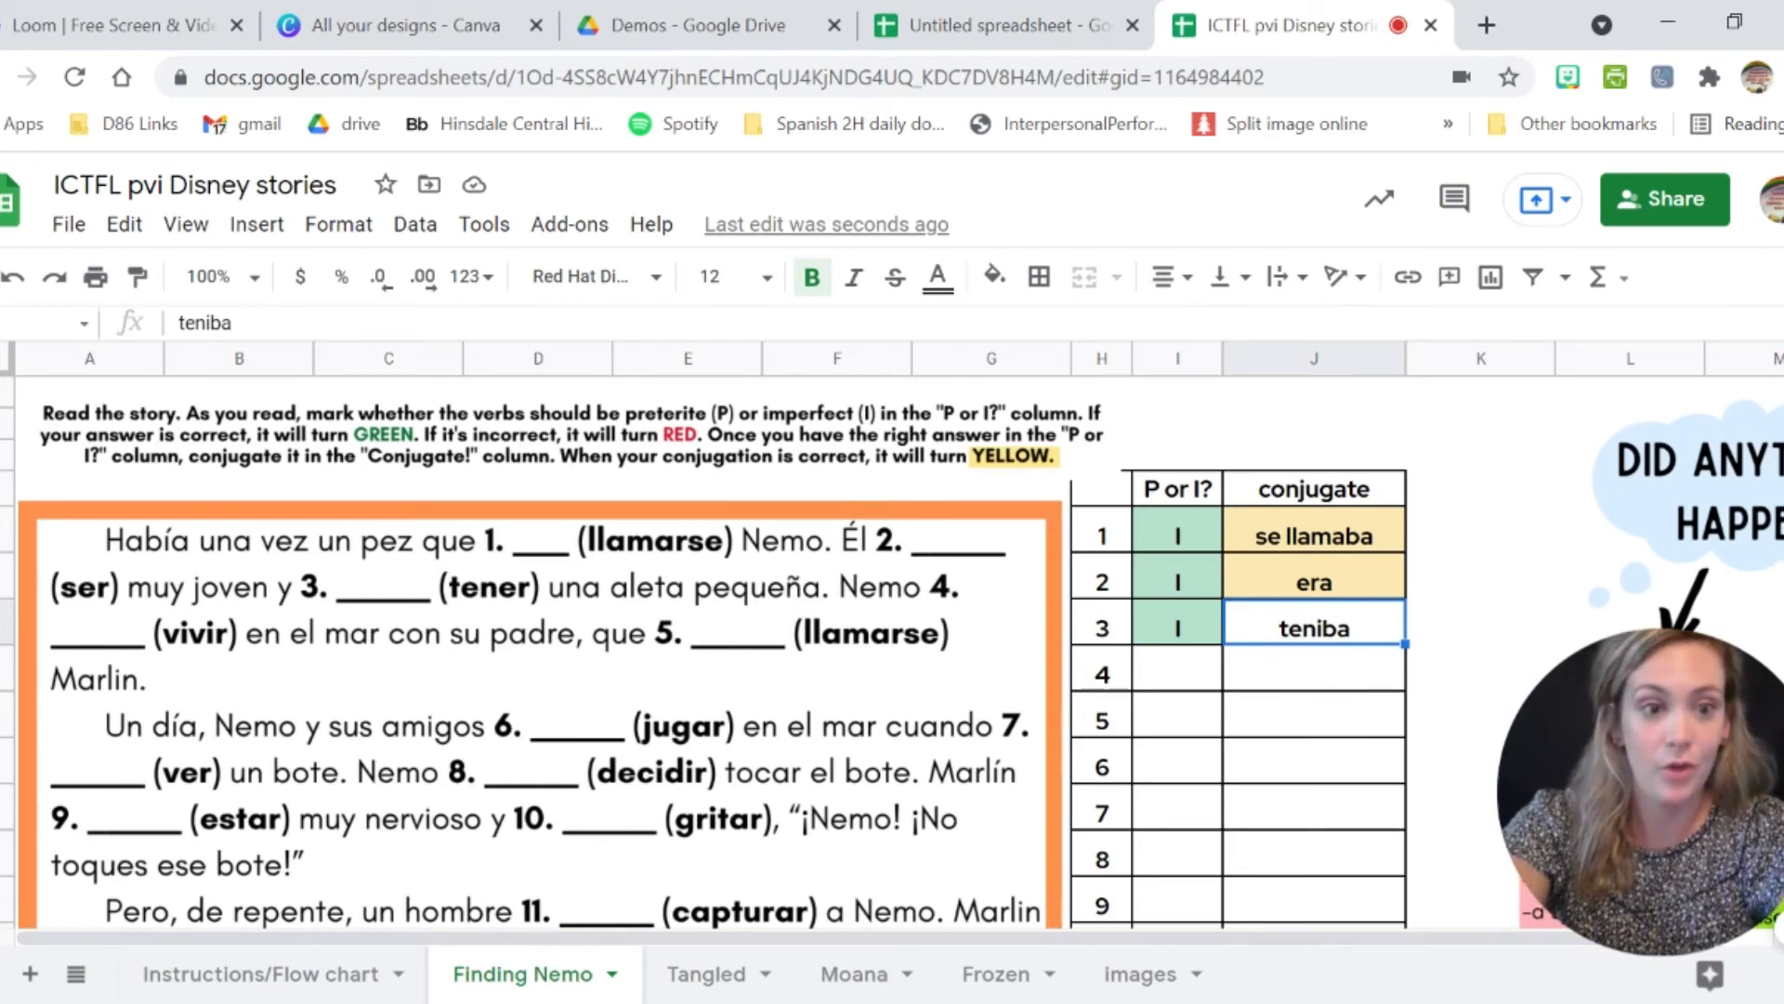
pyautogui.write('te')
pyautogui.write('nía')
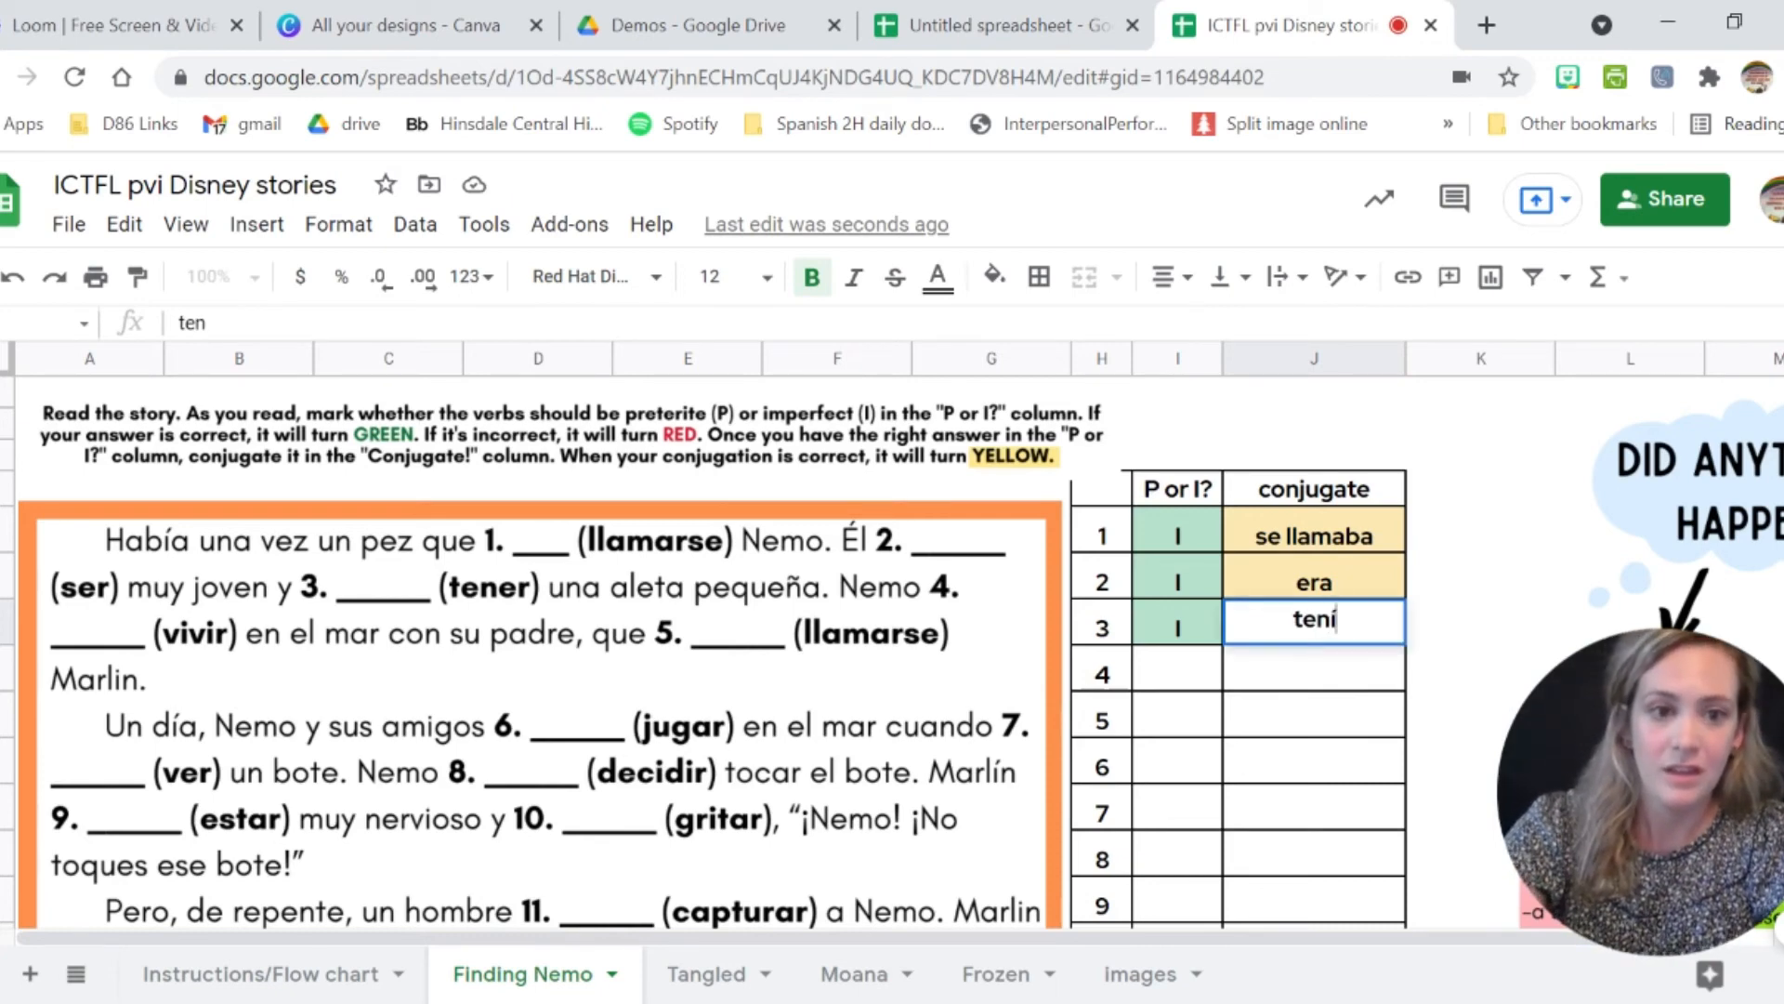
pyautogui.press('Return')
pyautogui.click(1314, 622)
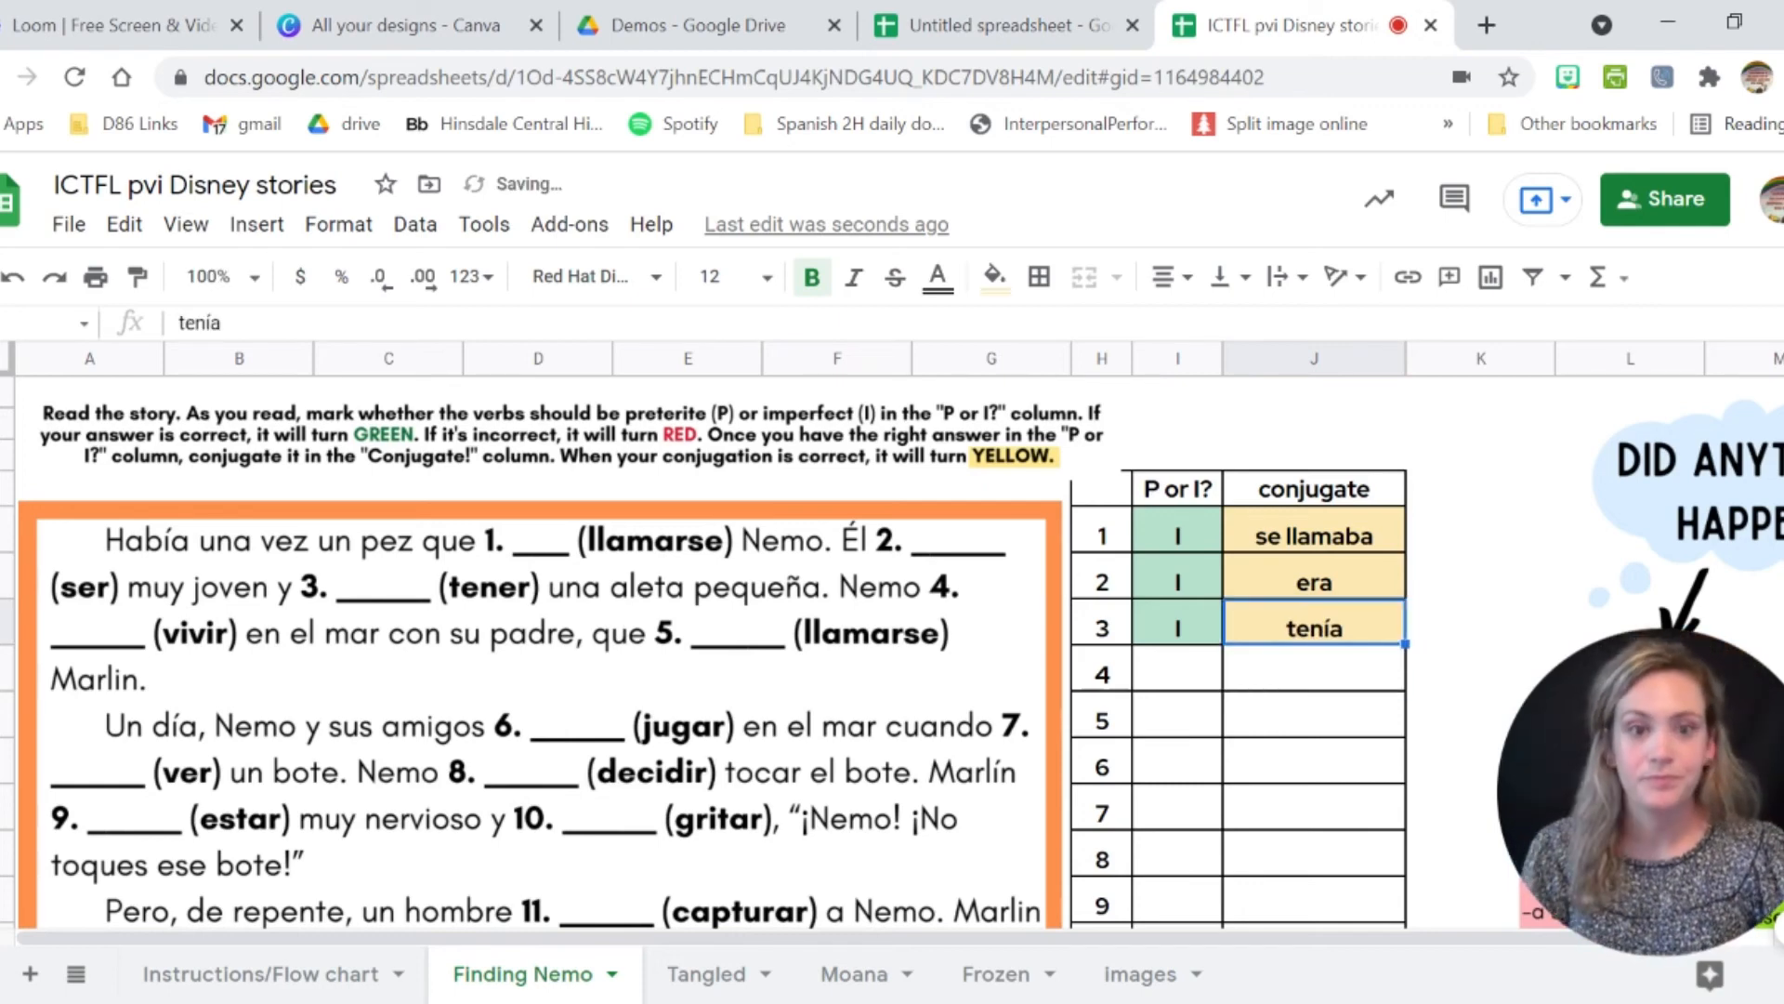
# Clear the test answers for items 1 to 3 from both the "P or I?" and conjugate columns.
pyautogui.click(1182, 543)
pyautogui.keyDown('shift'); pyautogui.click(1282, 629); pyautogui.keyUp('shift')
pyautogui.press('Delete')
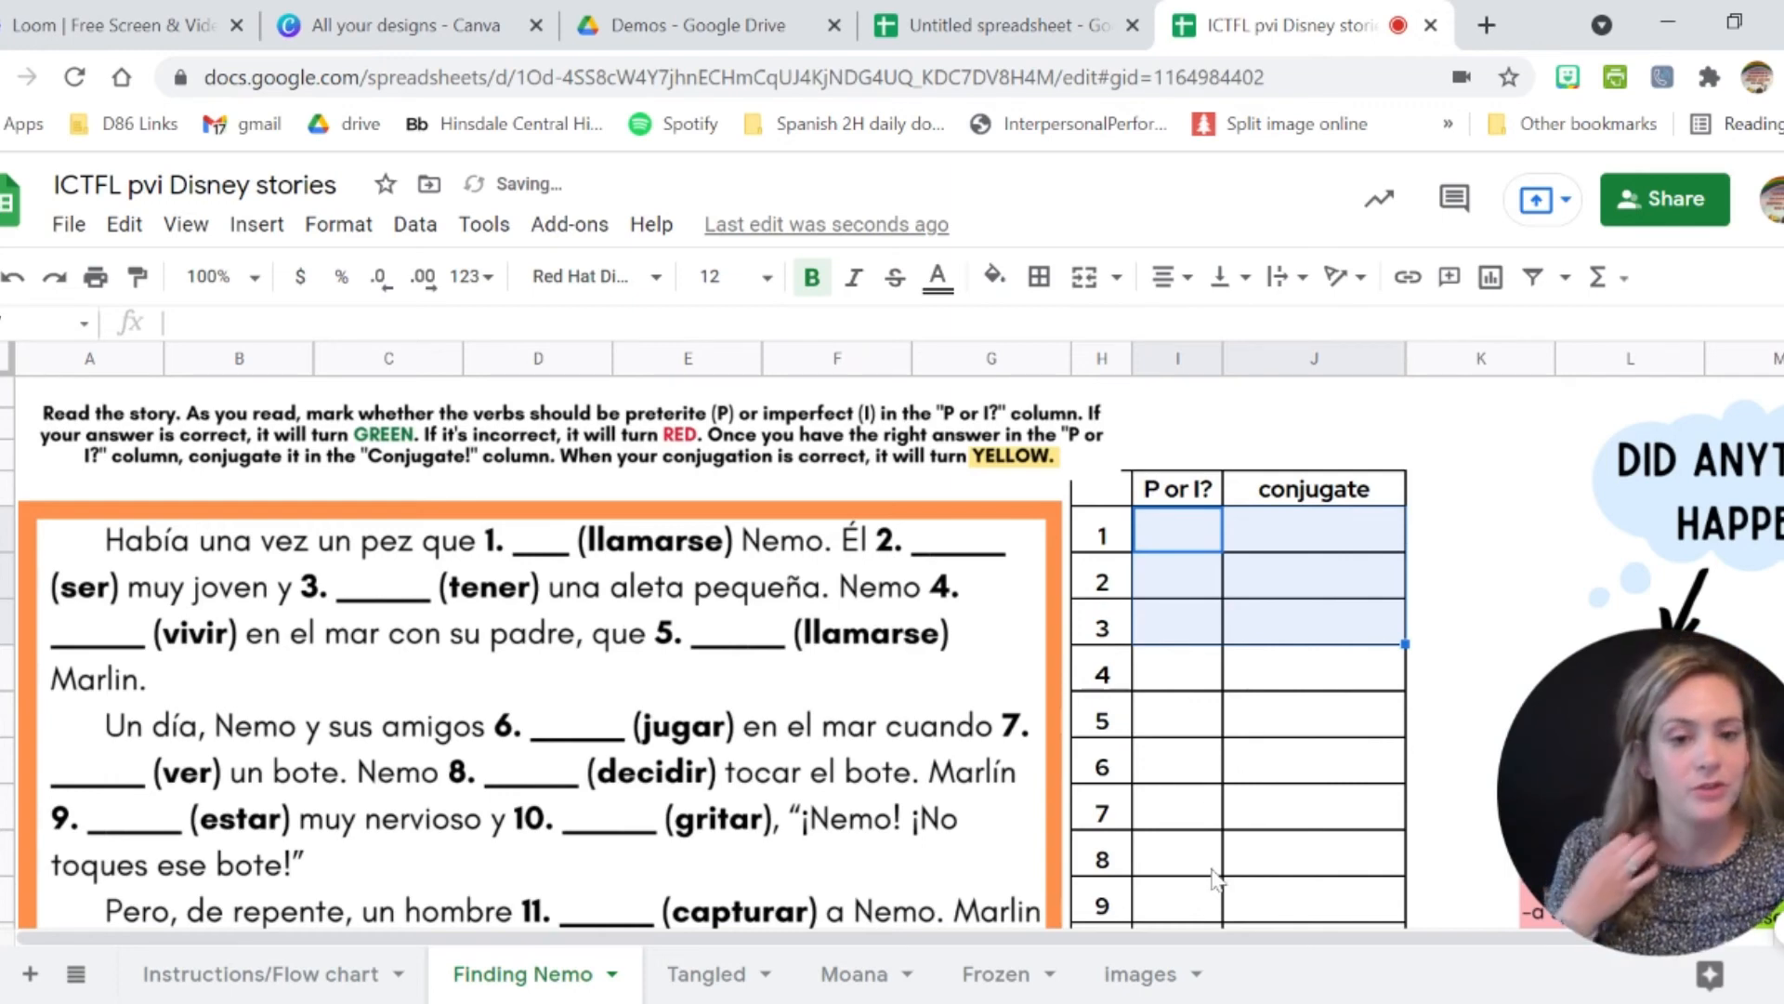
pyautogui.click(1262, 743)
# Look over the Tangled sheet's story and answer table, and open the Moana sheet to view its layout.
pyautogui.click(706, 974)
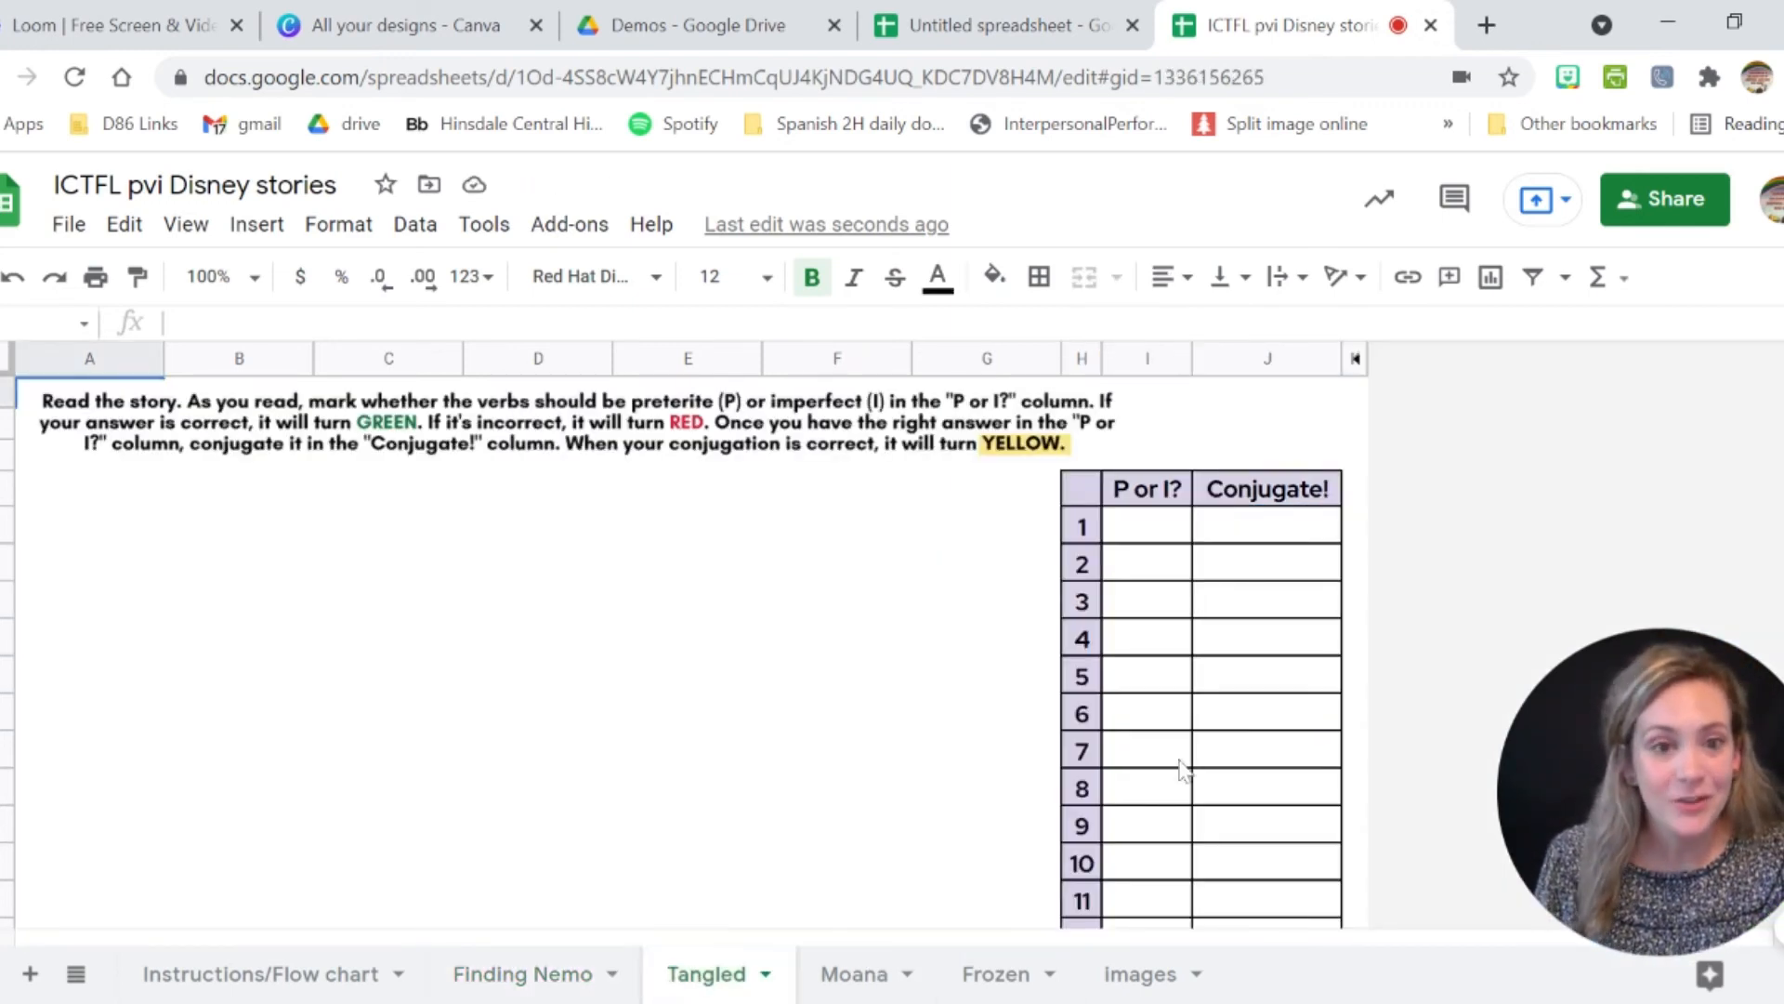
pyautogui.scroll(-5, 1083, 580)
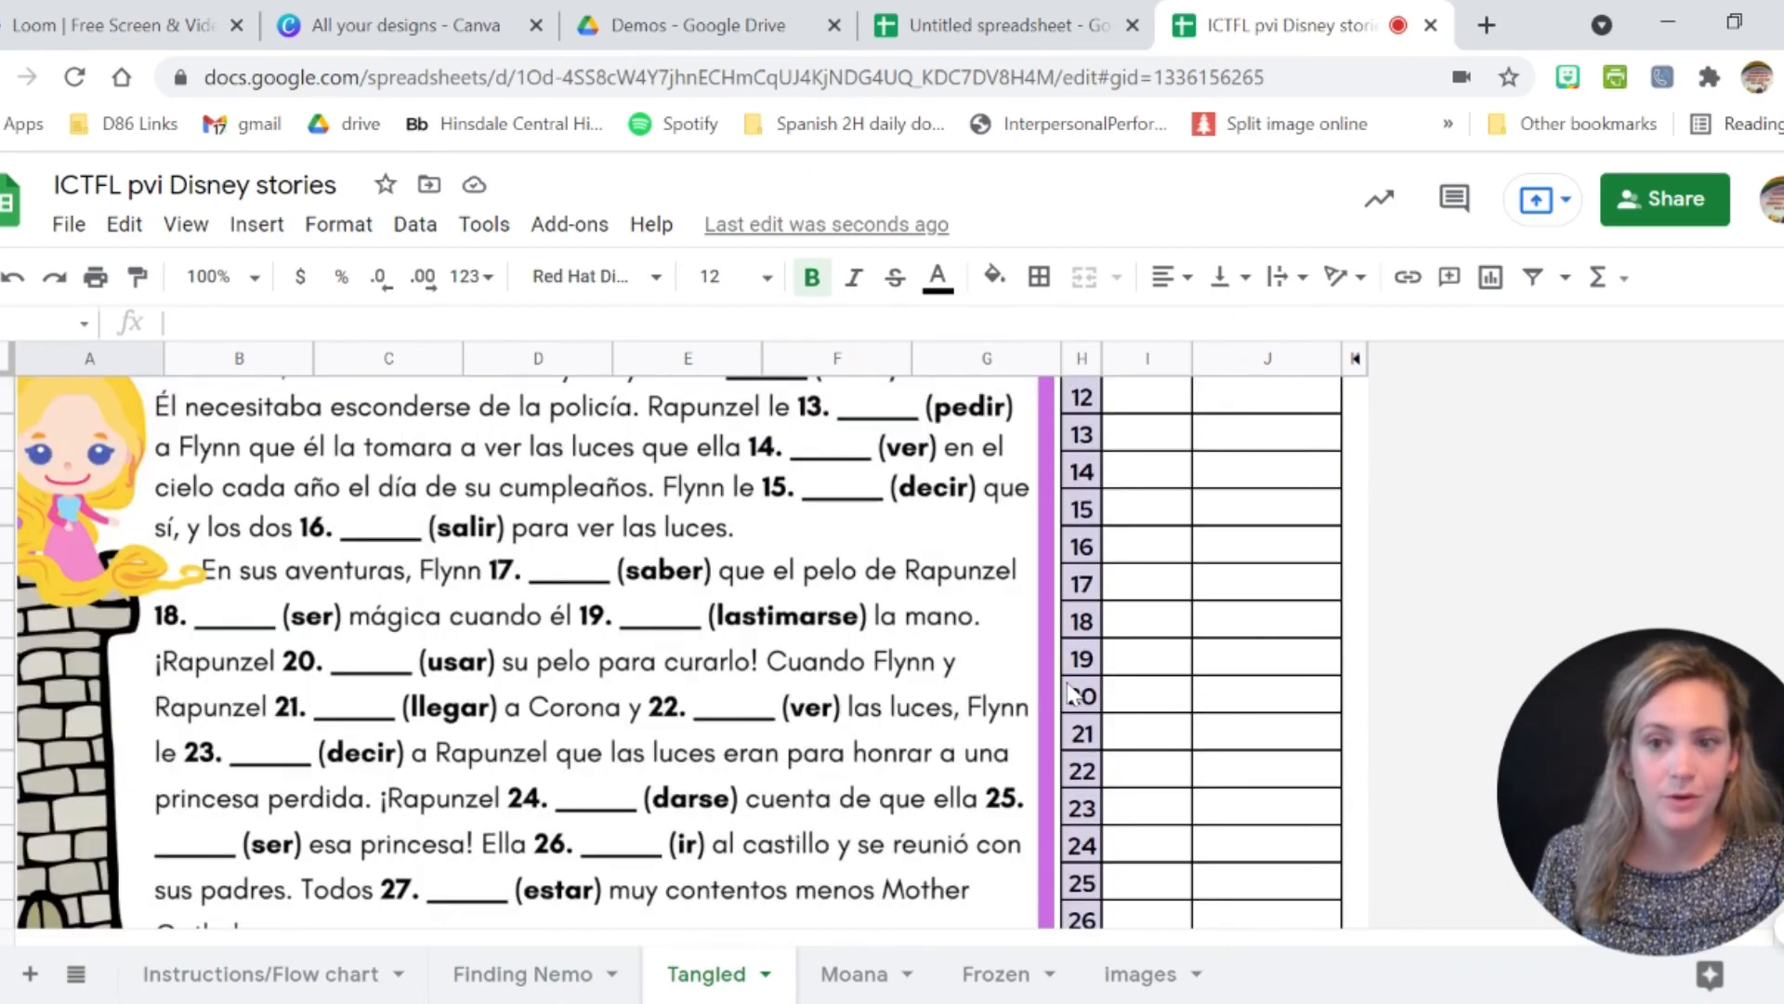
pyautogui.scroll(5, 1124, 598)
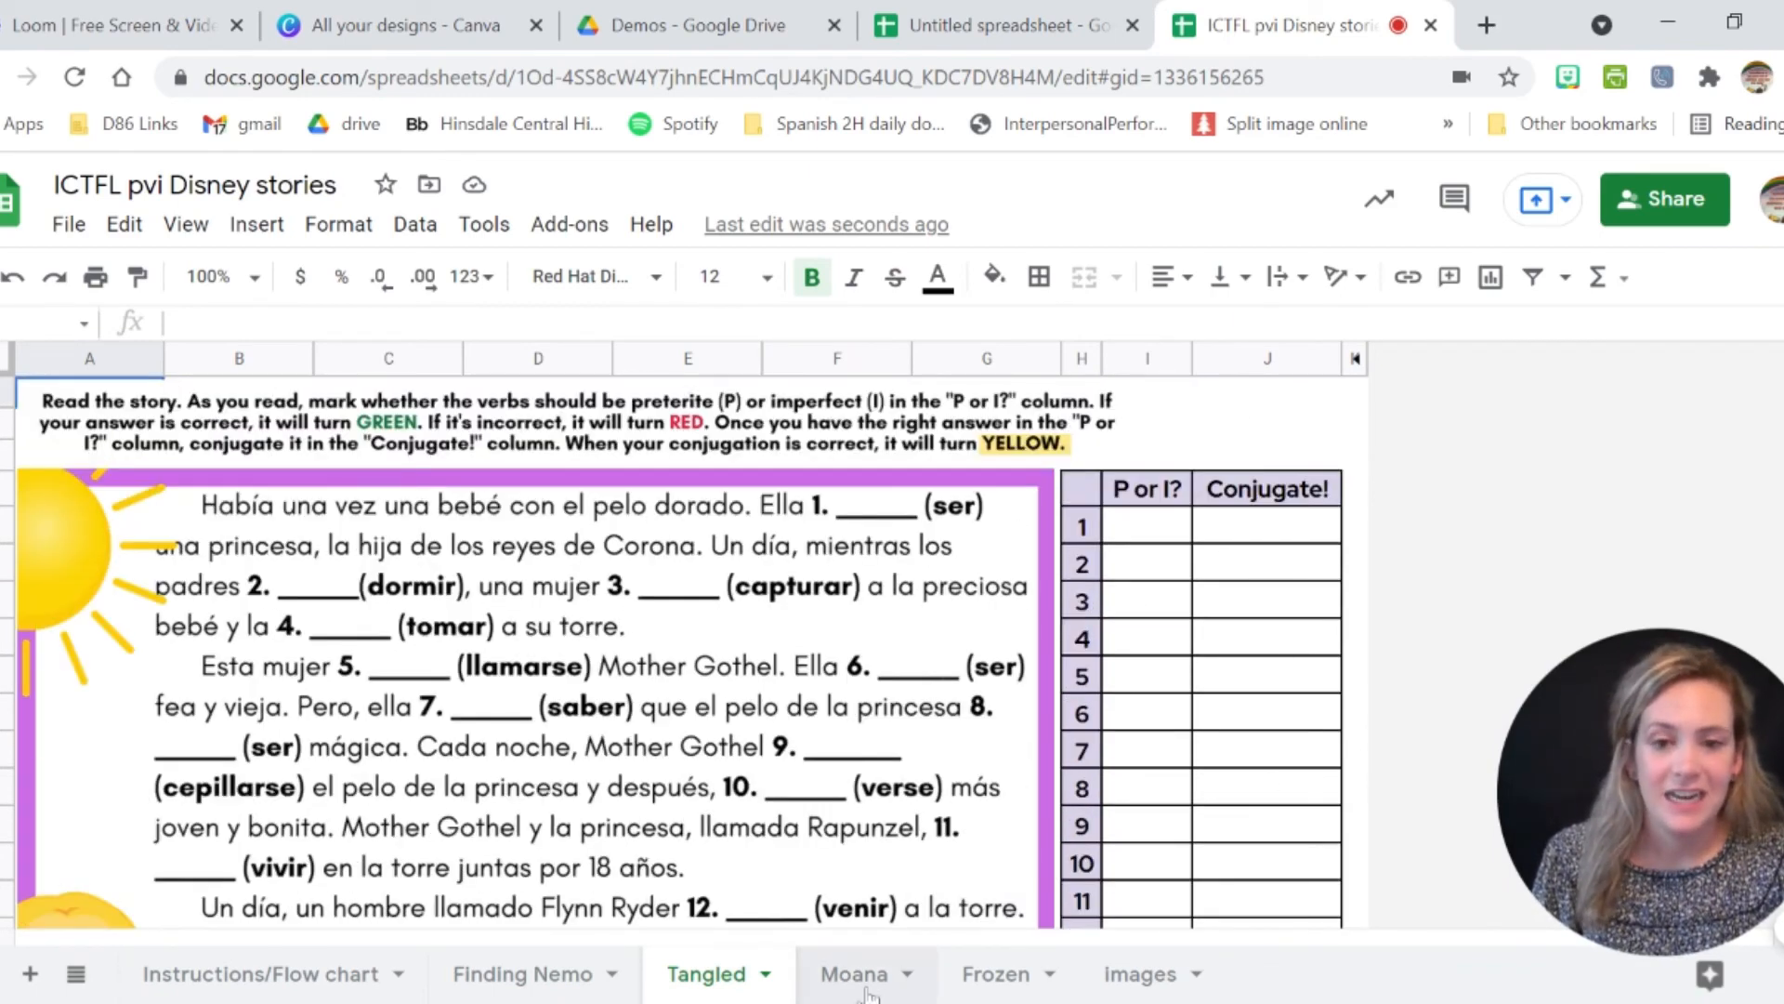
pyautogui.click(867, 991)
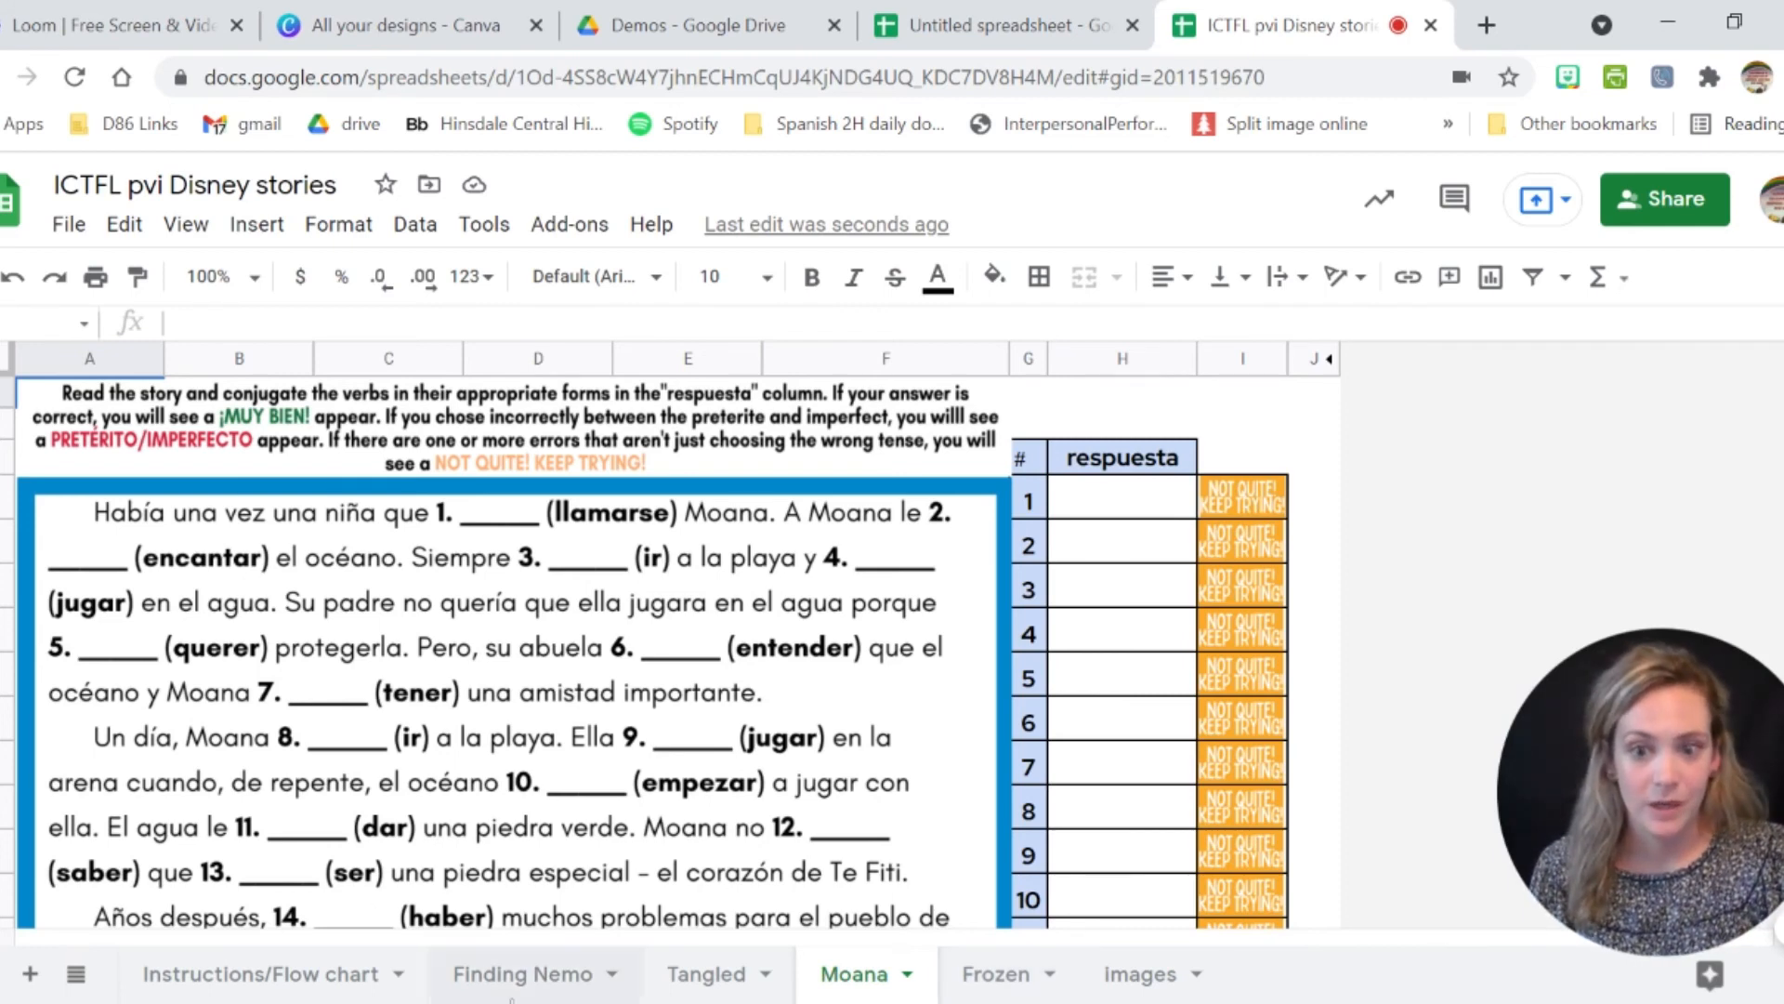
# Open the Finding Nemo sheet and review the conditional format rules on item 1's "P or I?" and conjugate cells.
pyautogui.click(521, 991)
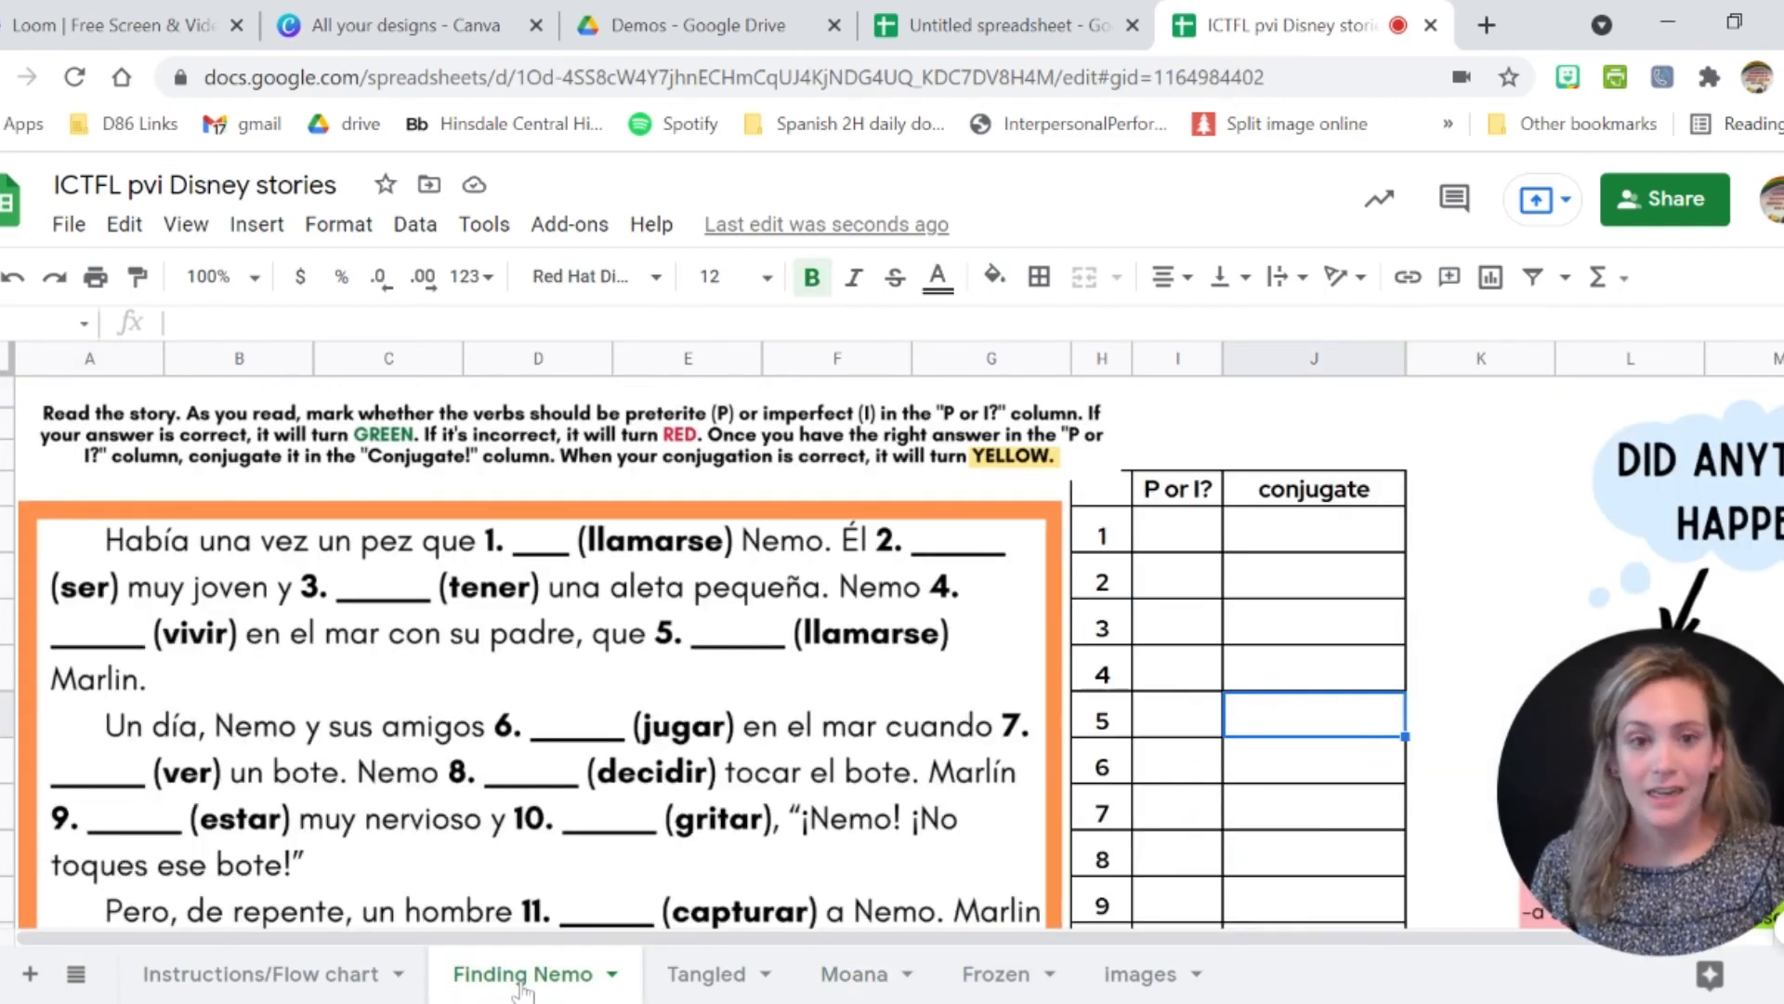
pyautogui.click(1206, 532)
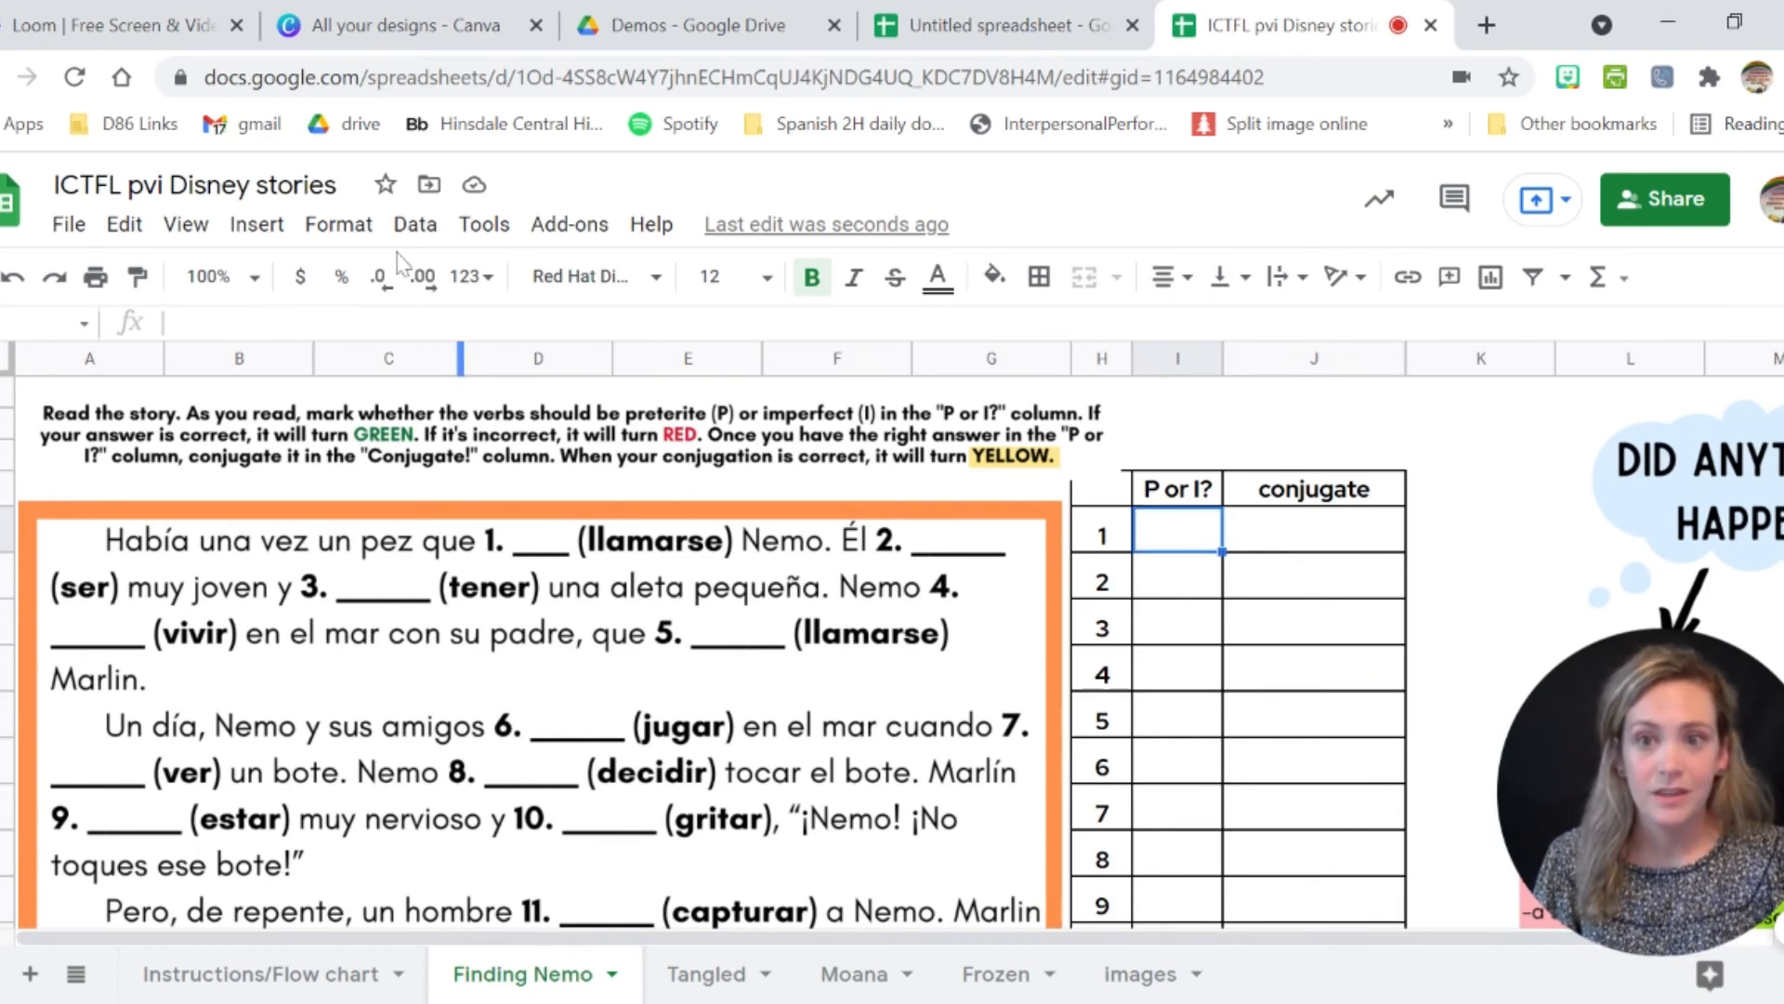
pyautogui.click(337, 224)
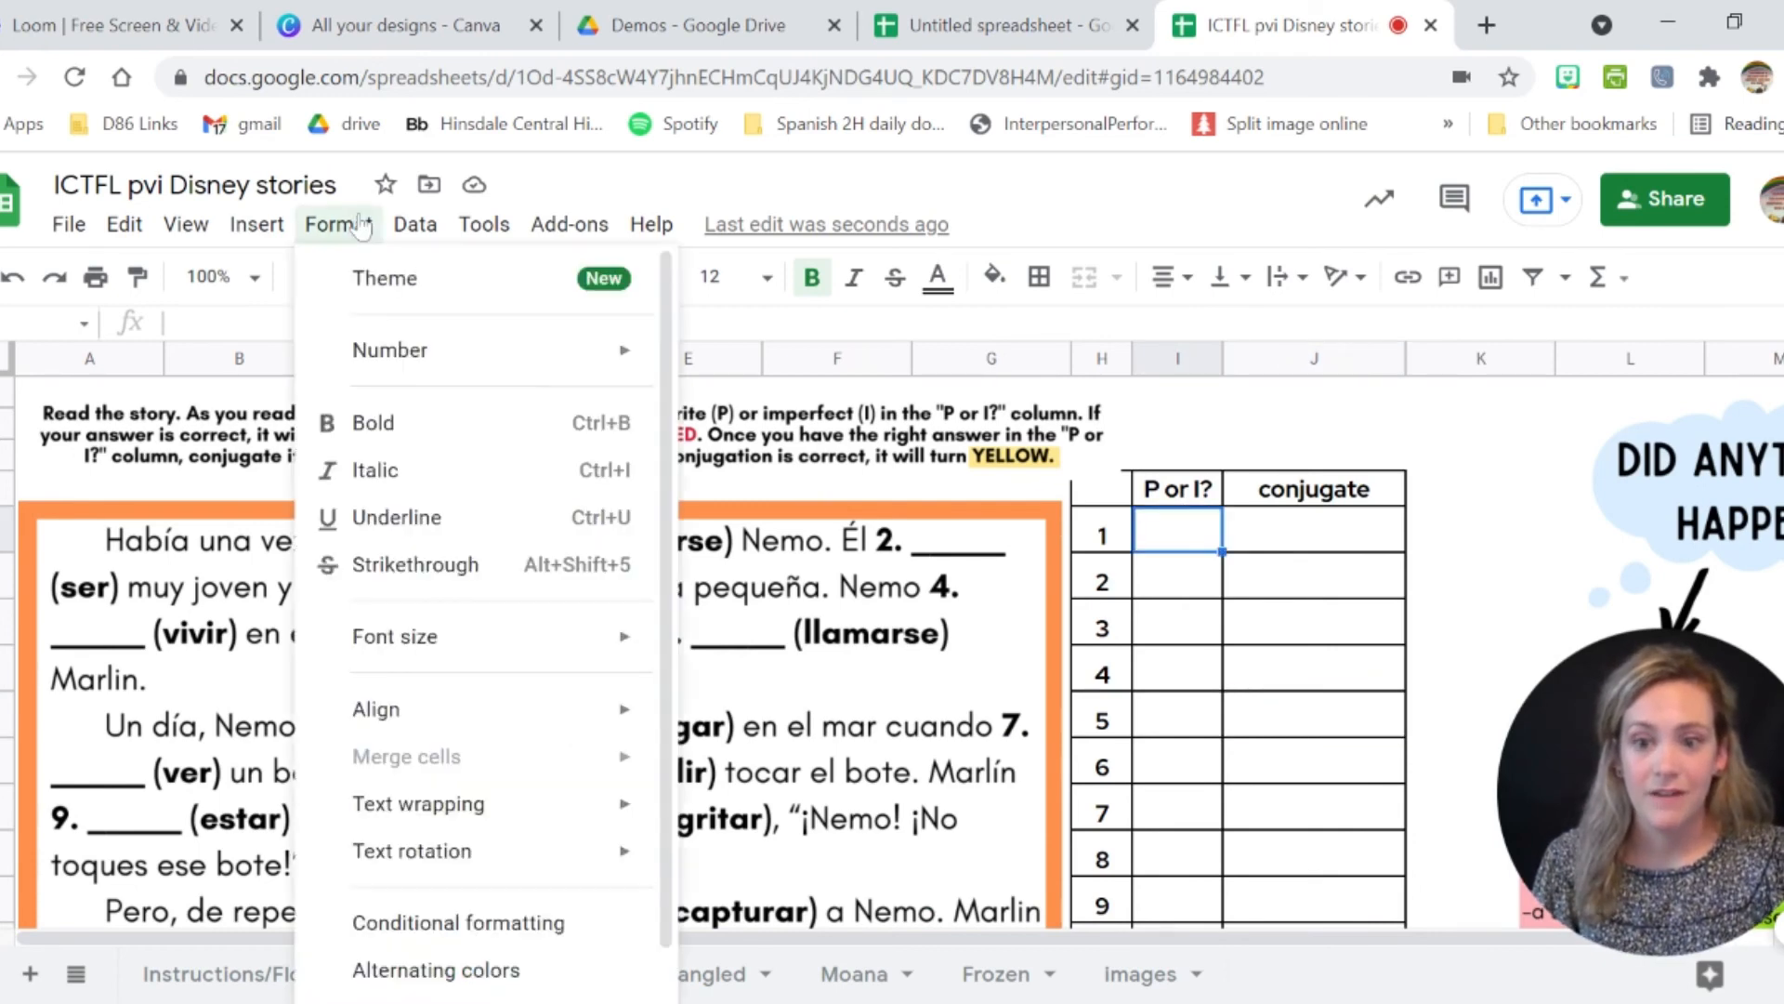
pyautogui.click(484, 922)
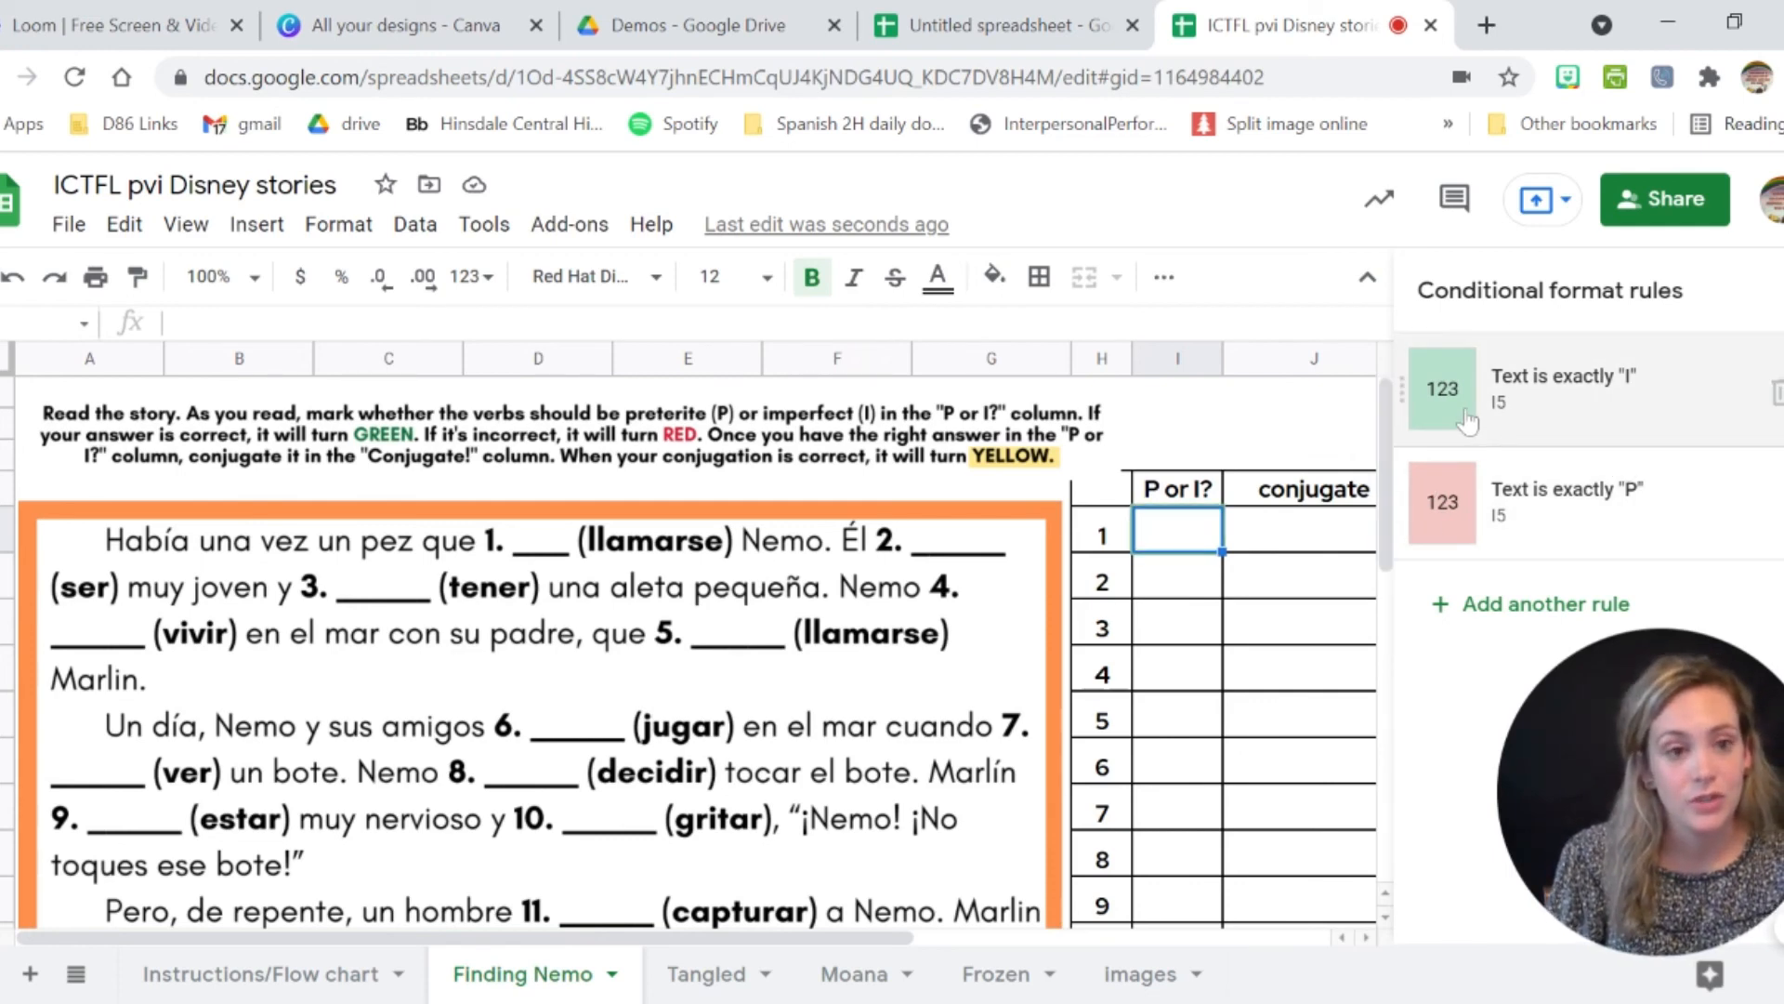
pyautogui.click(1359, 539)
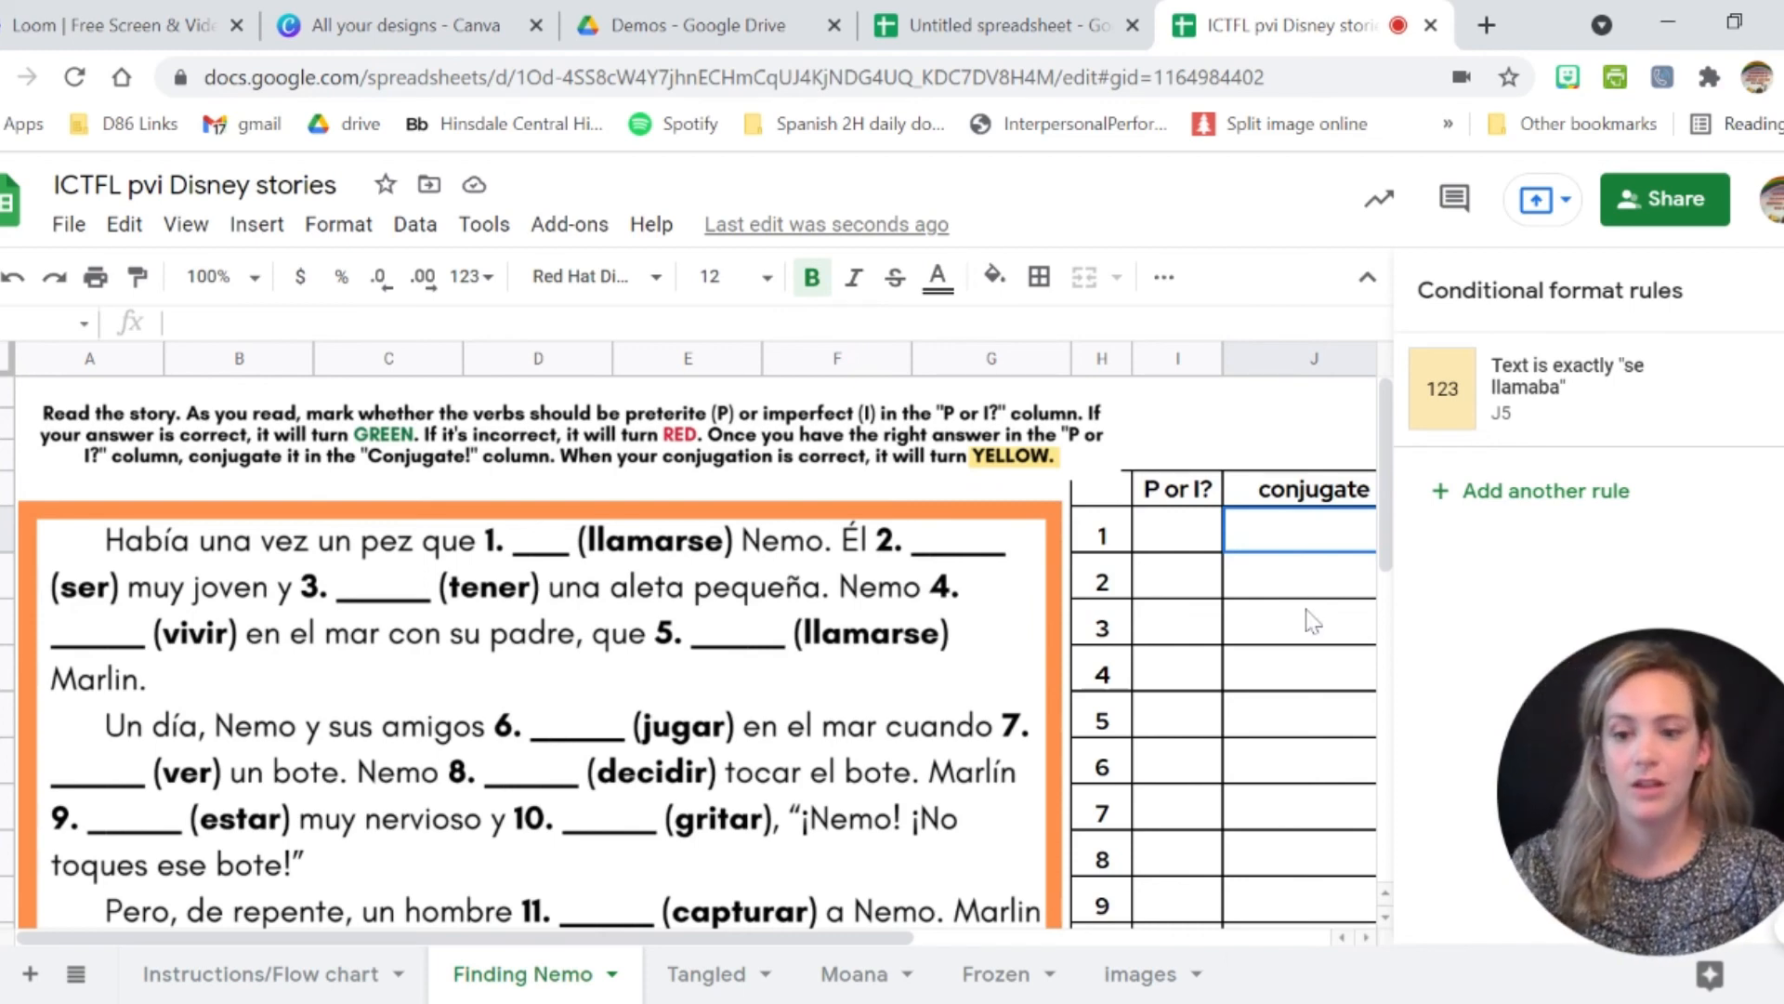
# Fill item 1's conjugate cell with light red as its default background.
pyautogui.click(981, 302)
pyautogui.click(1039, 434)
pyautogui.click(1258, 617)
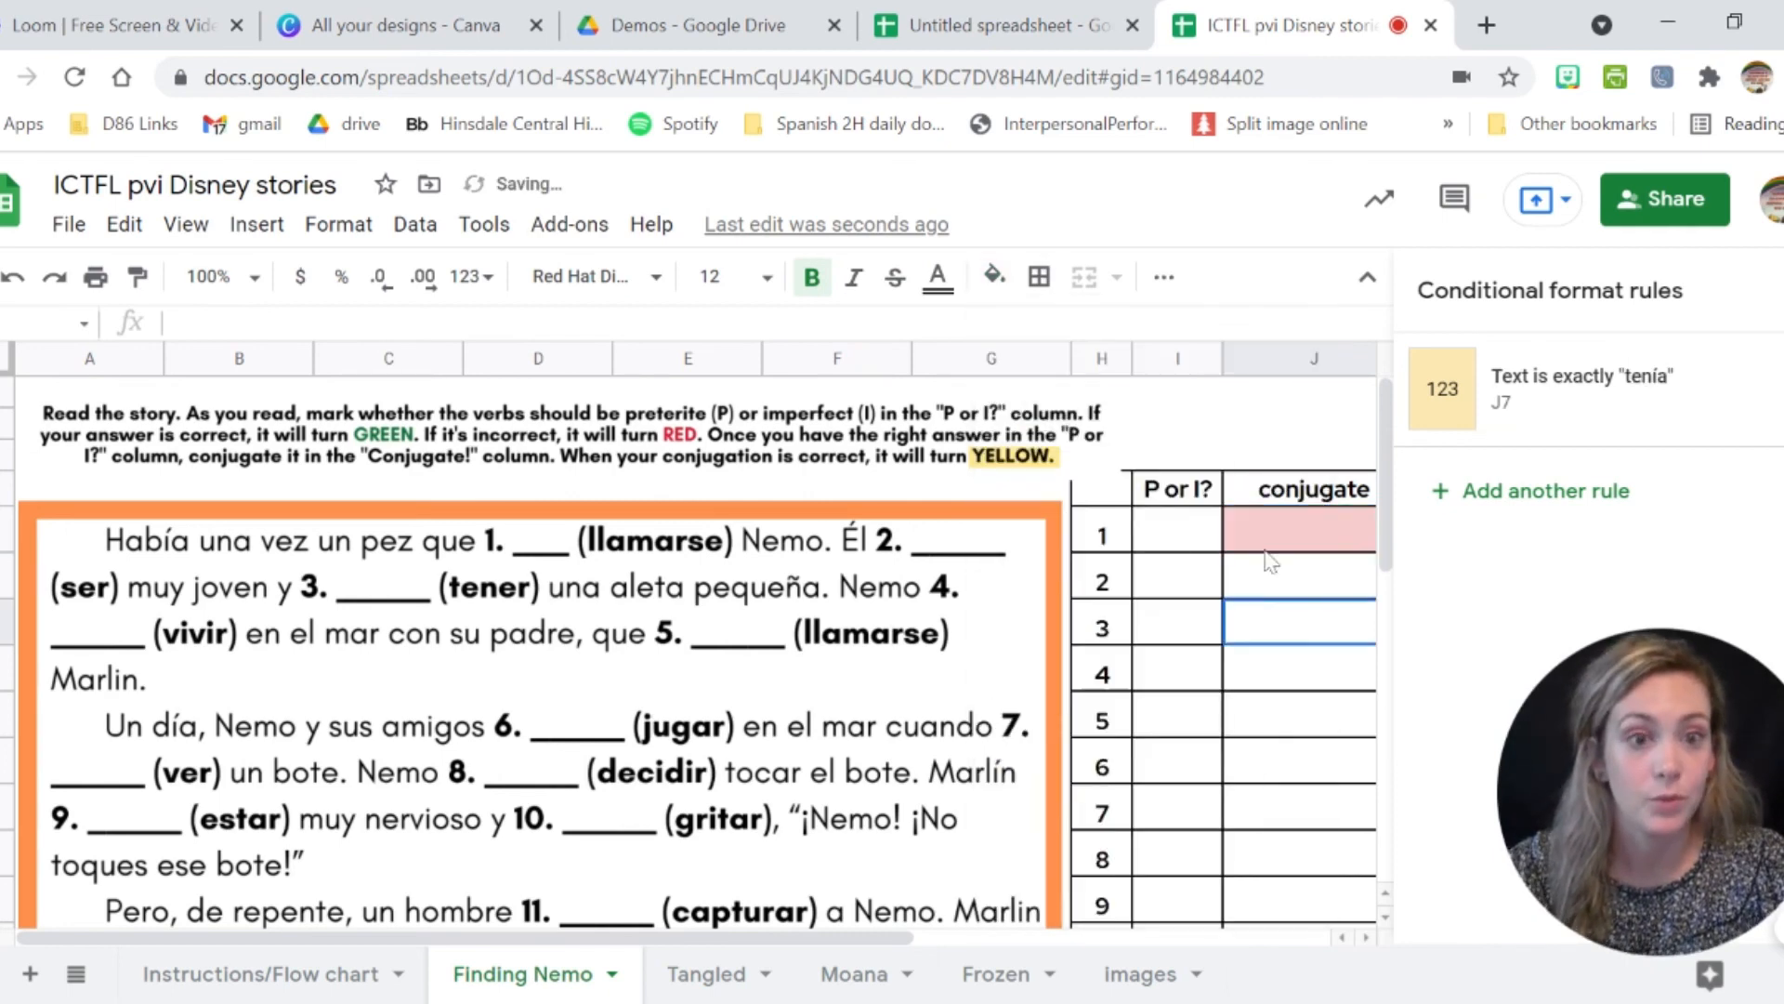
# Enter "se llamaba" as the conjugation for item 1 to test the rule over the red fill.
pyautogui.click(1266, 548)
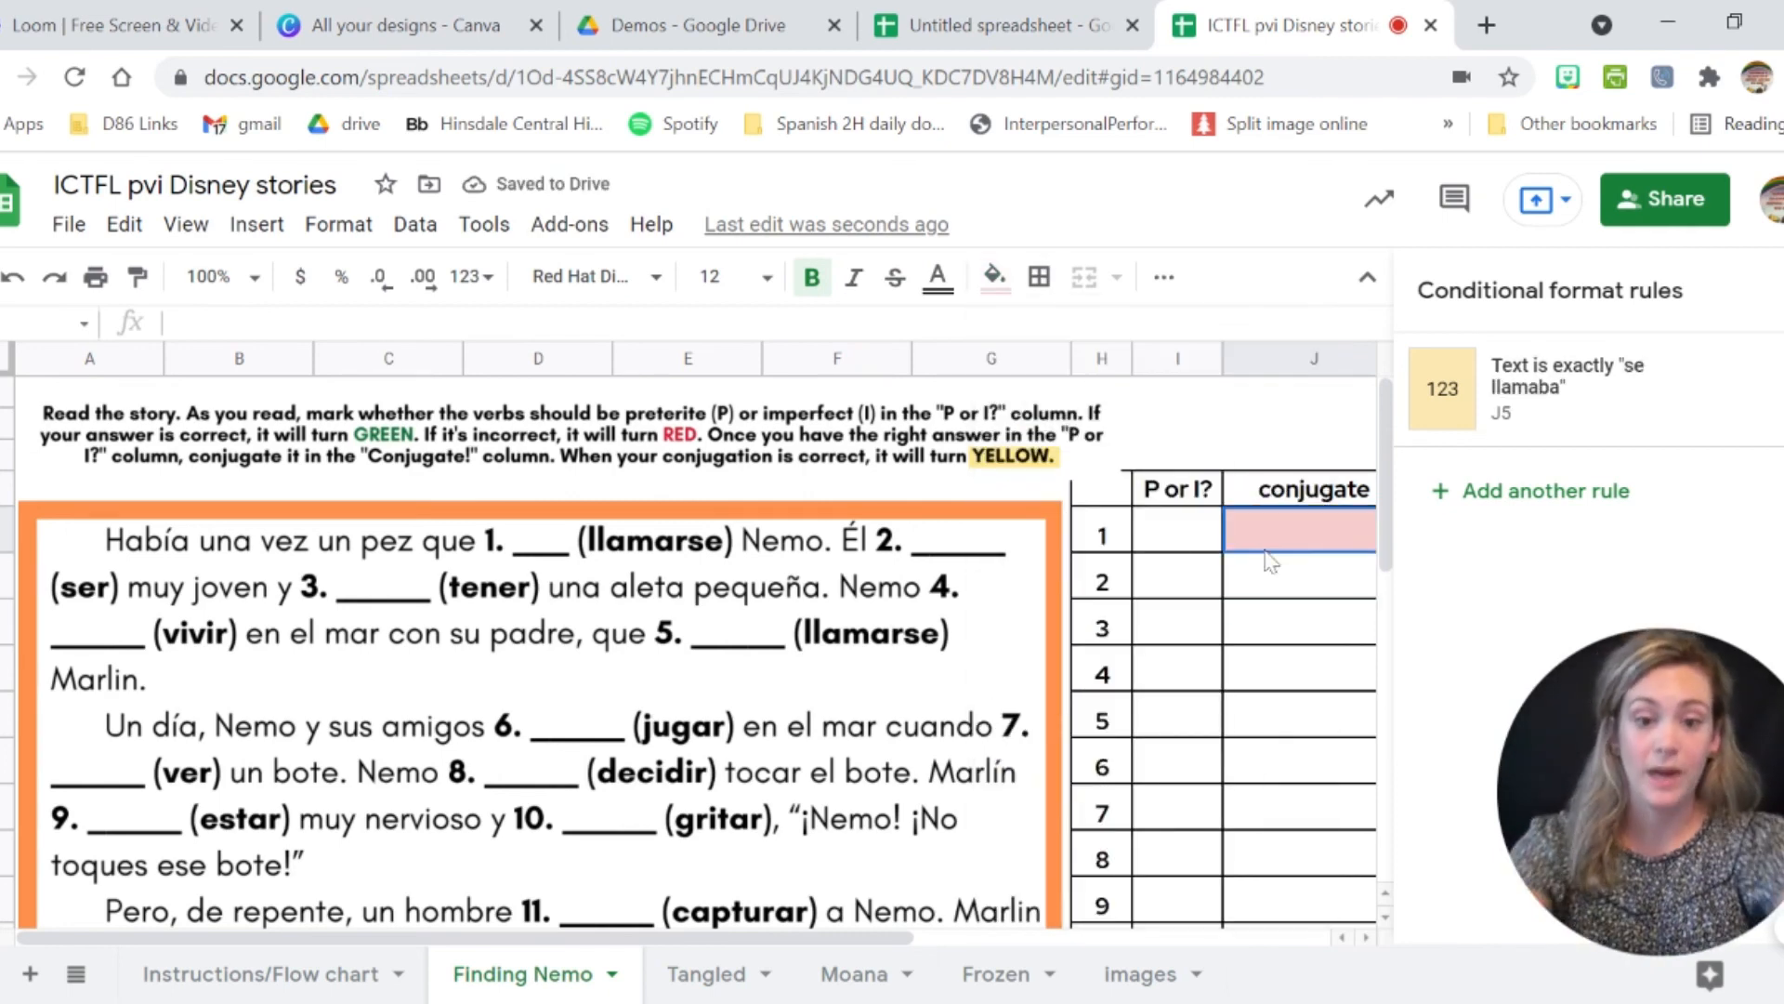
pyautogui.write('se llamab')
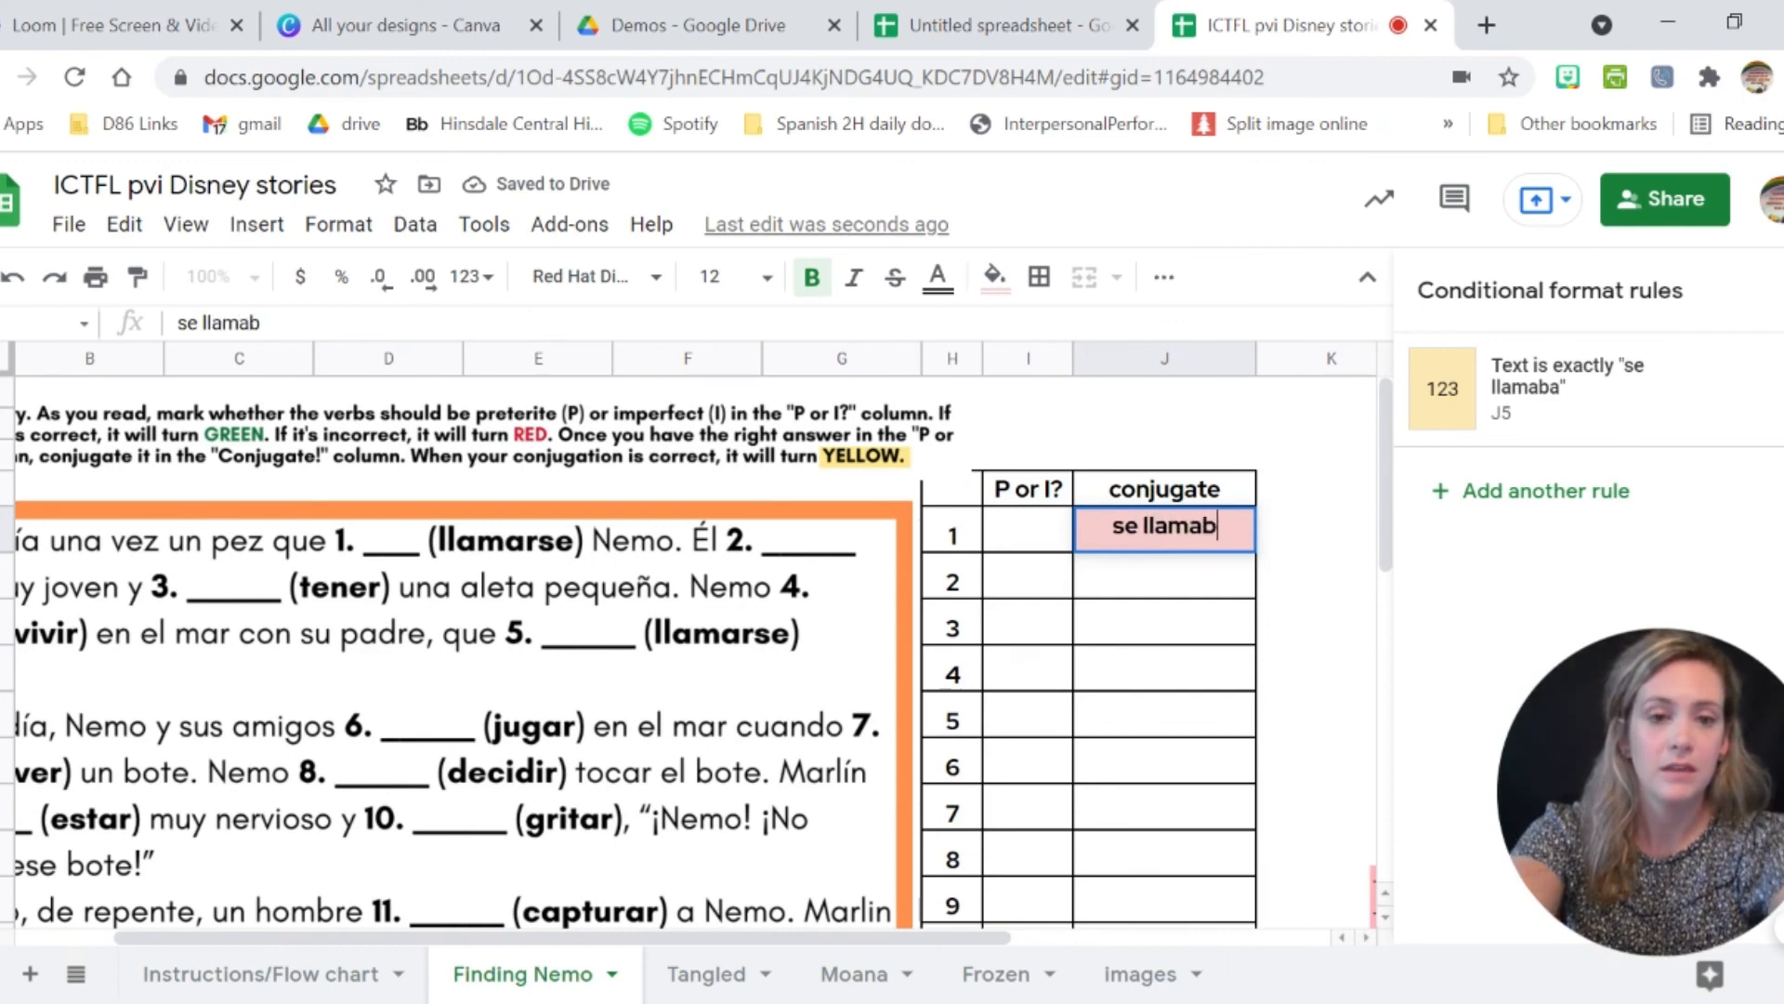
pyautogui.write('a')
pyautogui.press('Return')
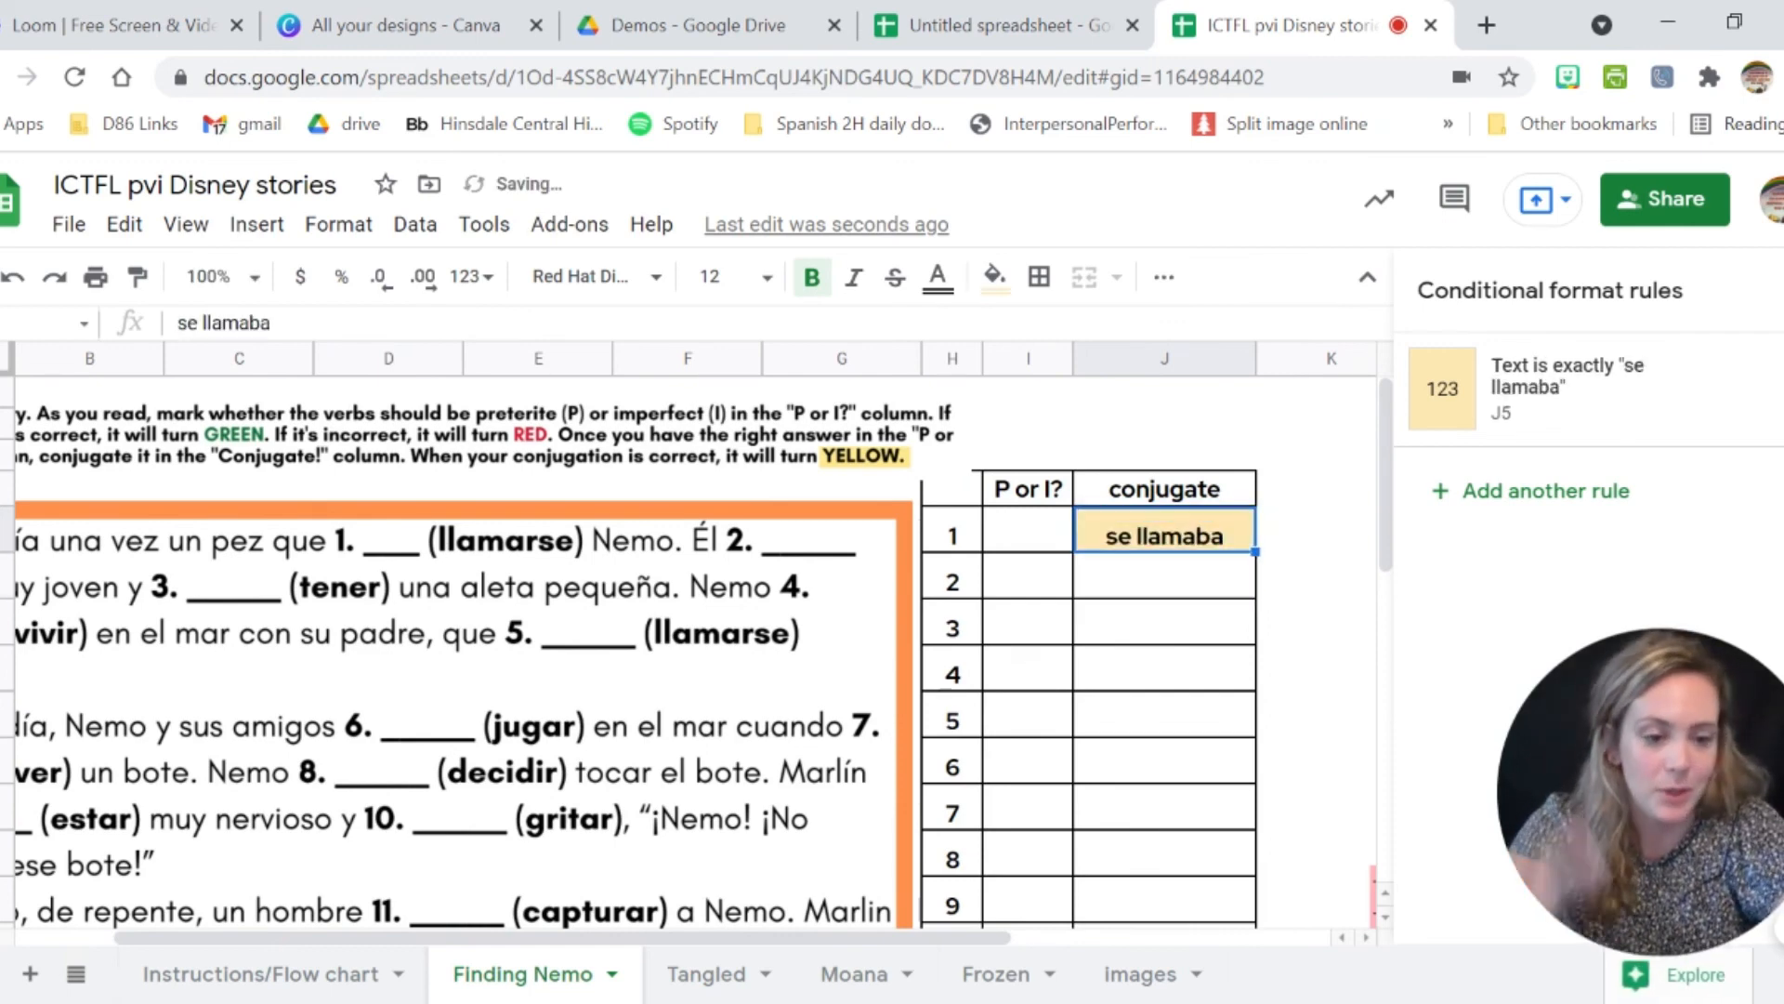
# Clear the test answer from item 1's conjugate cell and restore its white fill.
pyautogui.press('Delete')
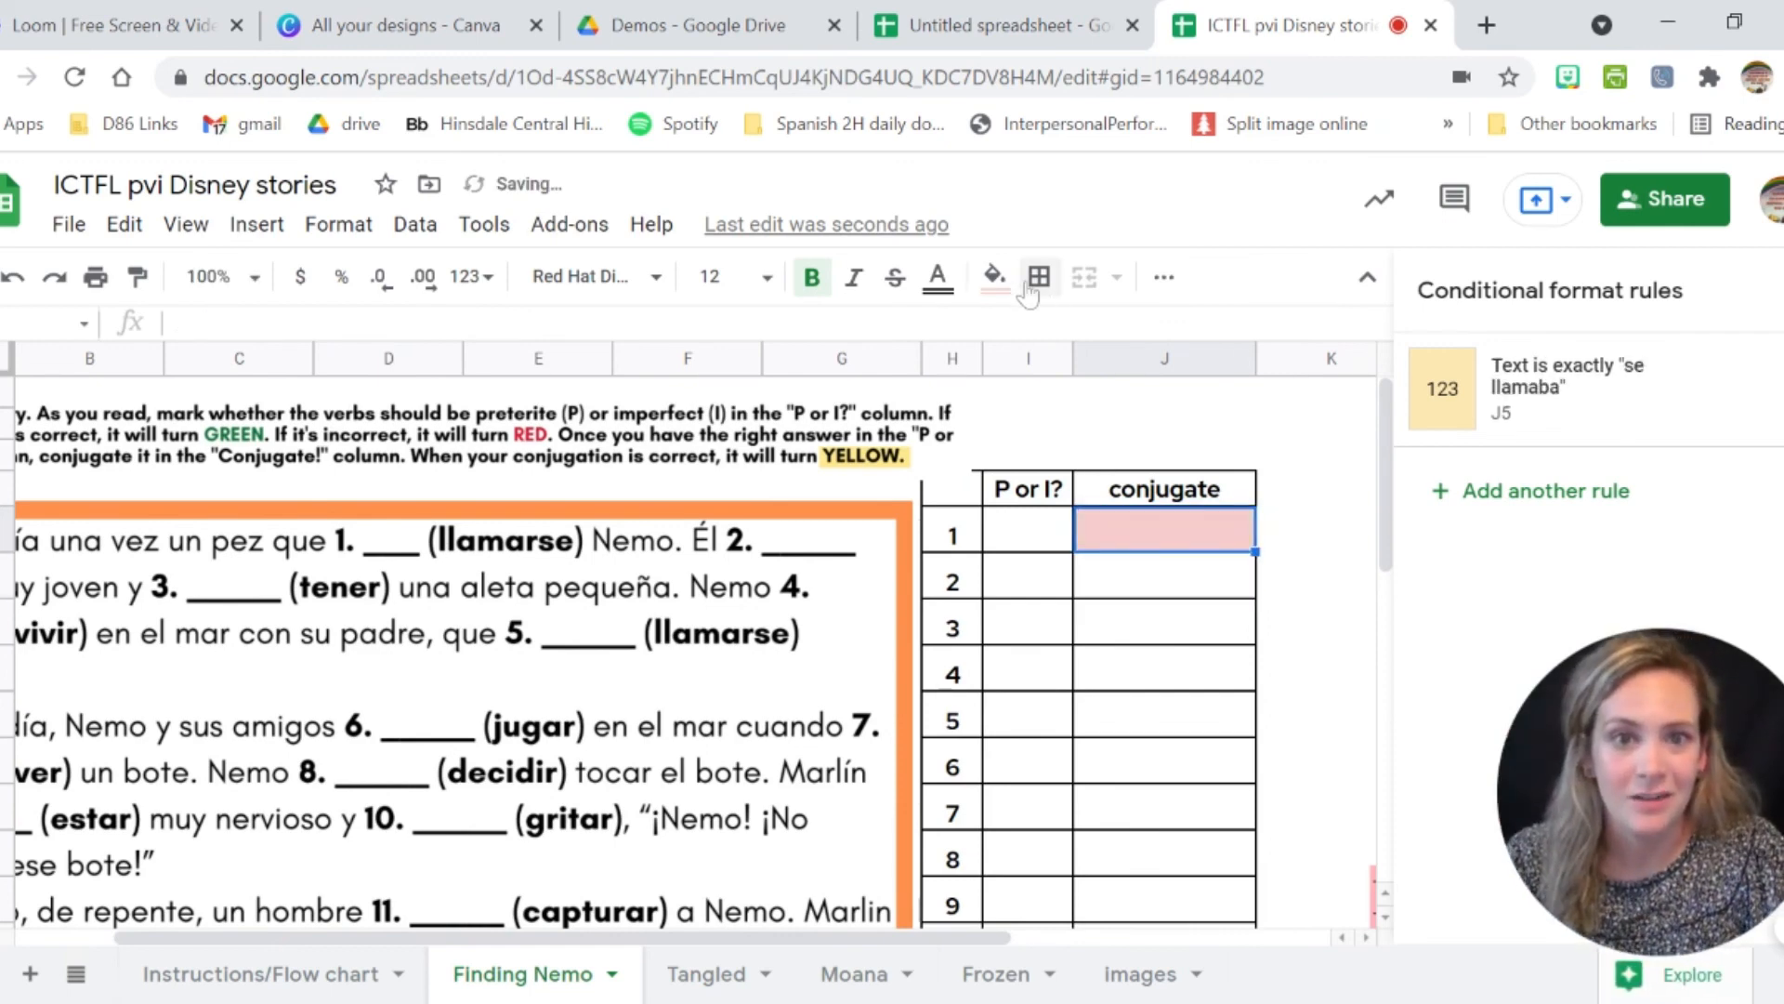
pyautogui.click(996, 276)
pyautogui.click(1287, 383)
pyautogui.click(1314, 685)
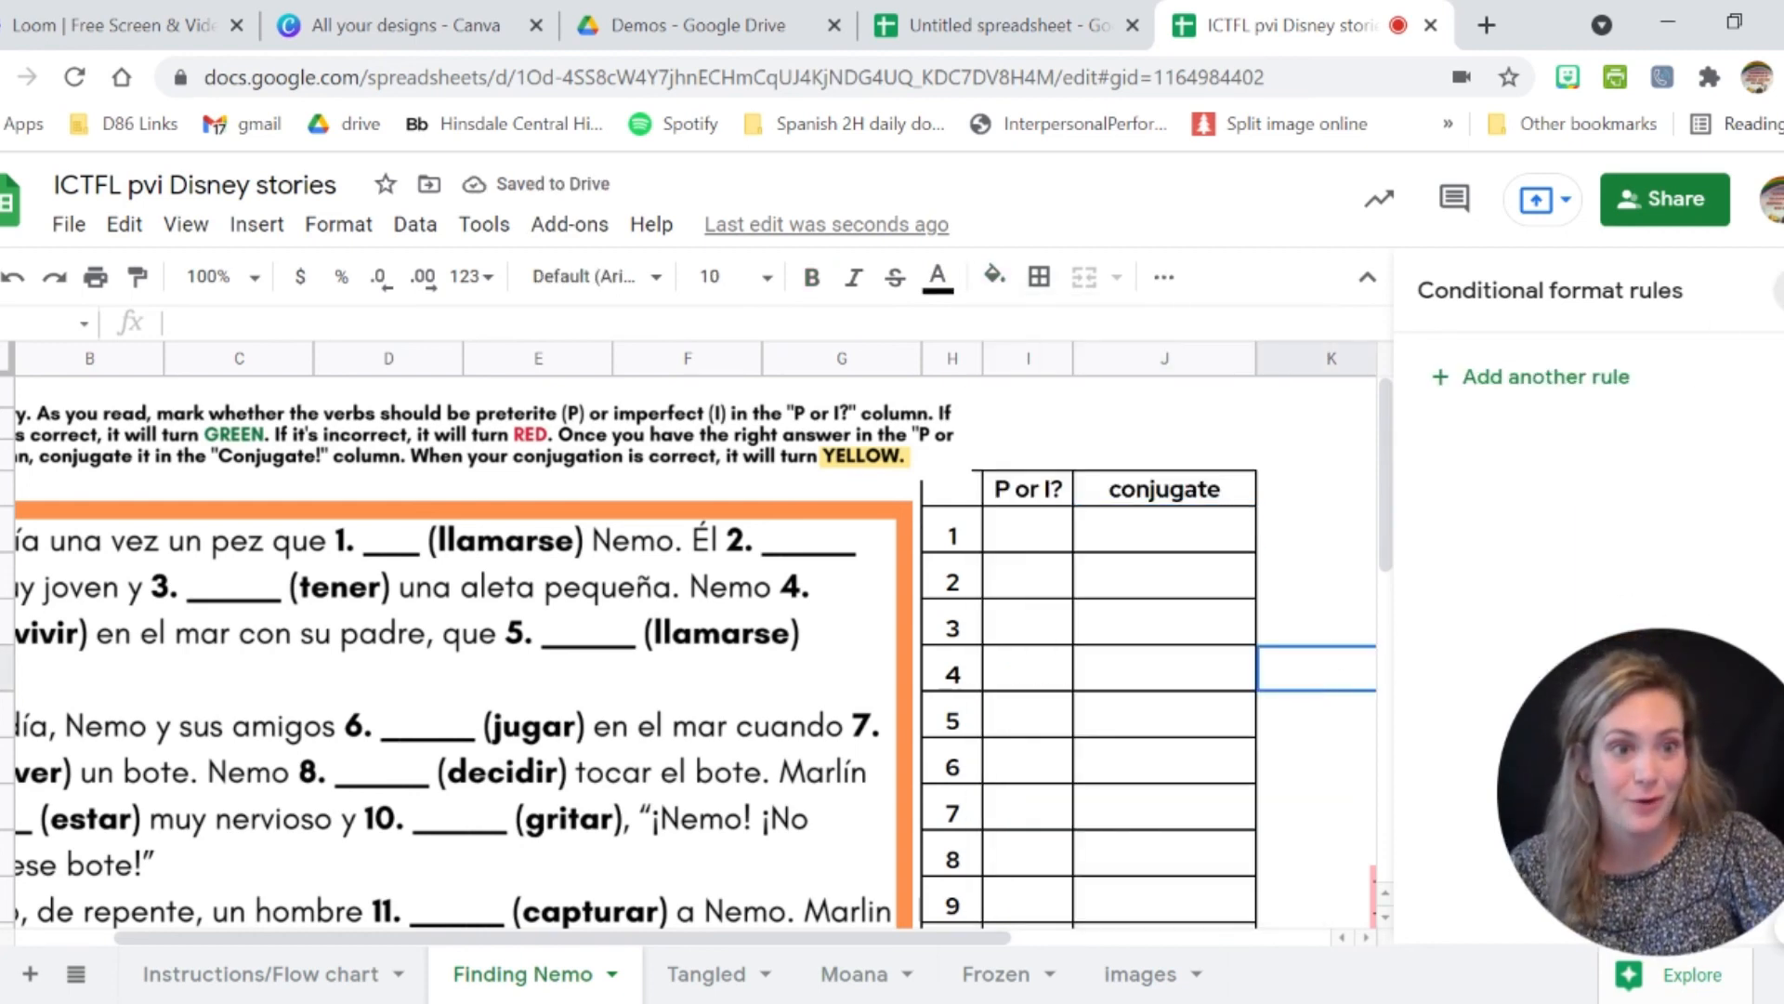
pyautogui.moveTo(1673, 808); pyautogui.dragTo(183, 828)
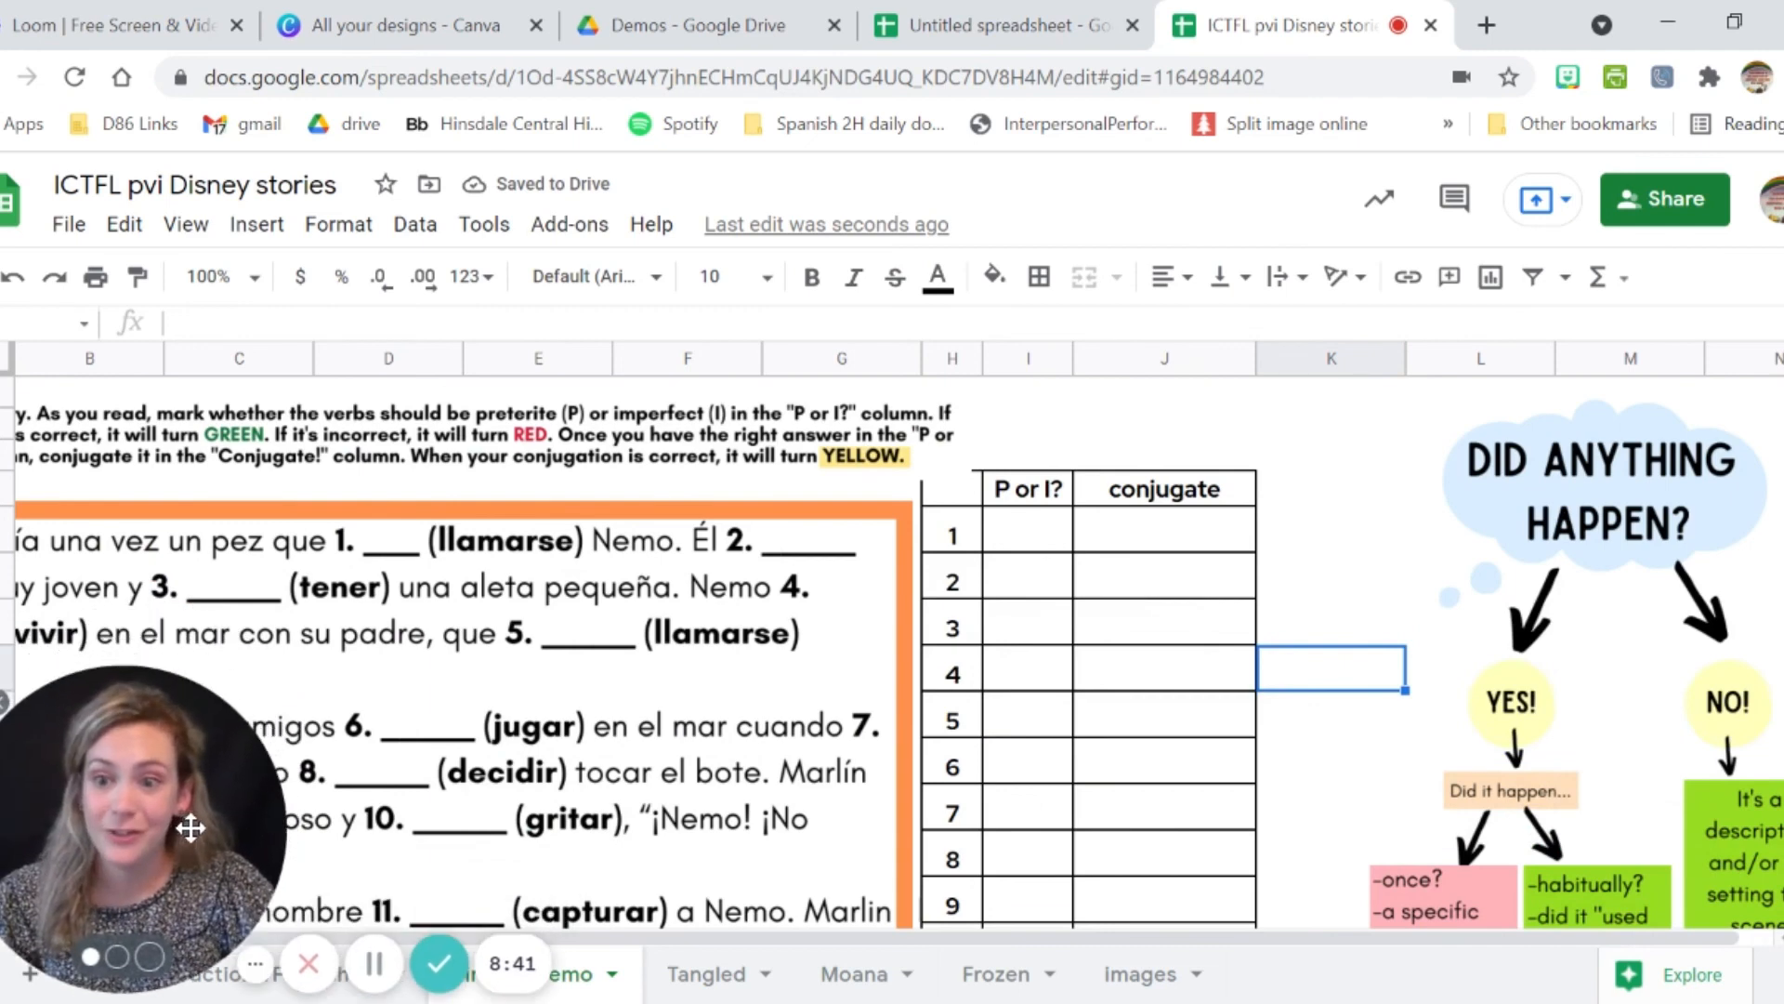